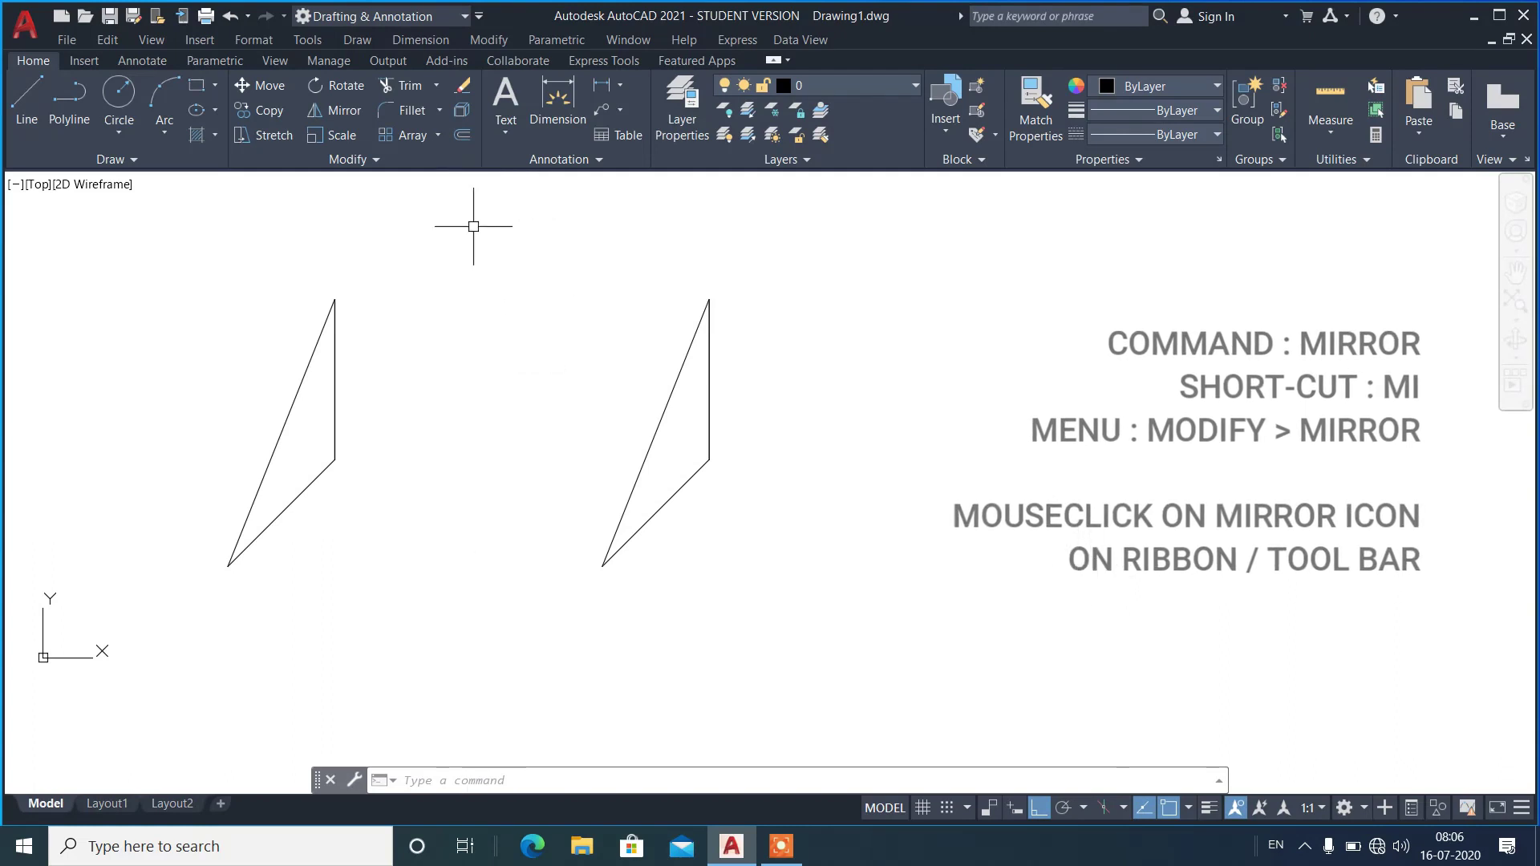
Look through the Modify menu, select the left shape, and cancel an accidental Move.
left_click(487, 41)
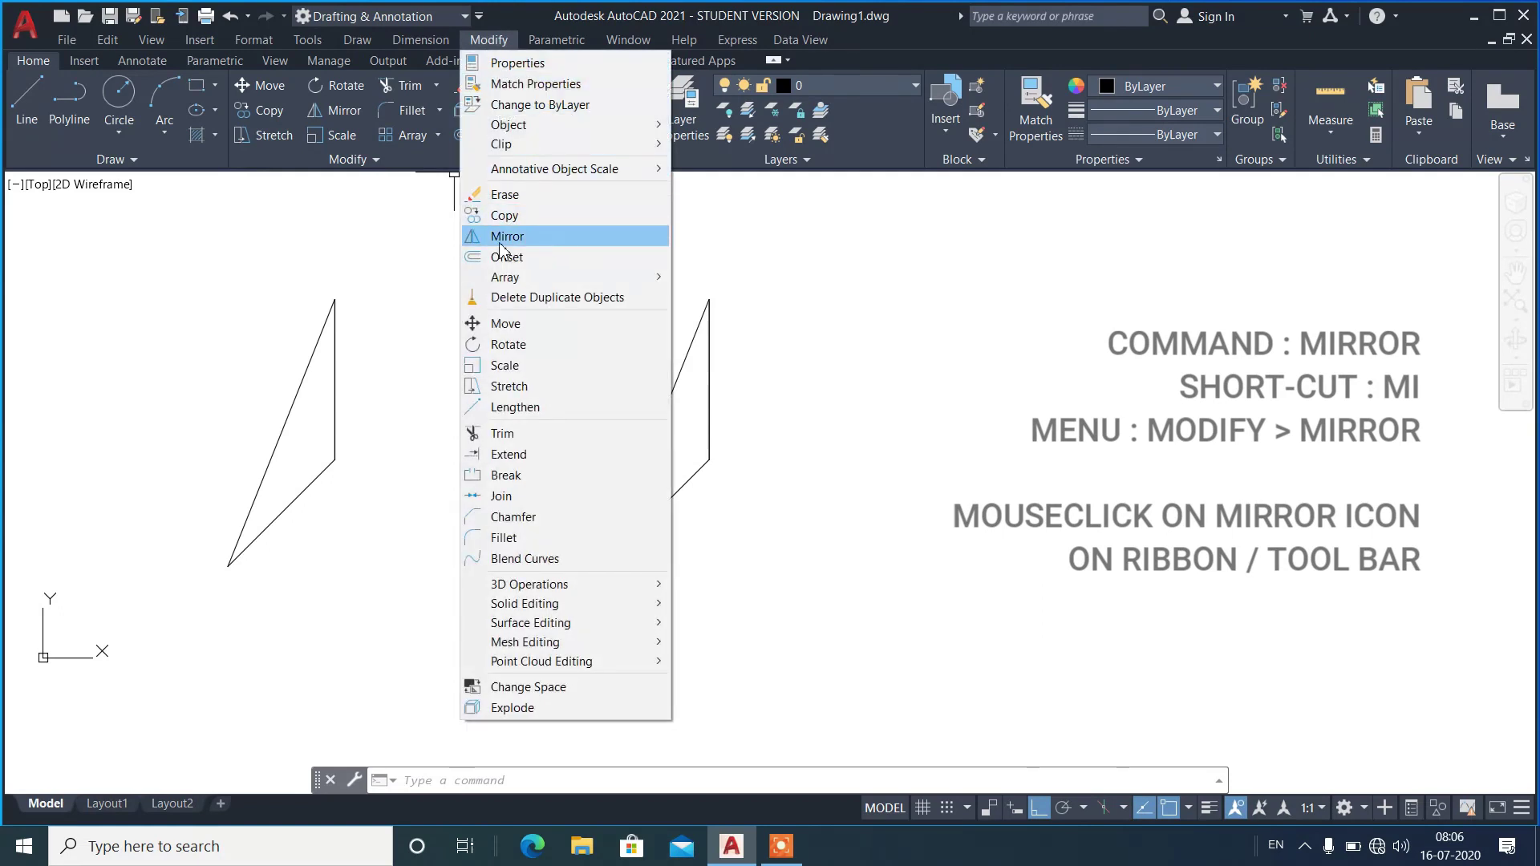
left_click(349, 159)
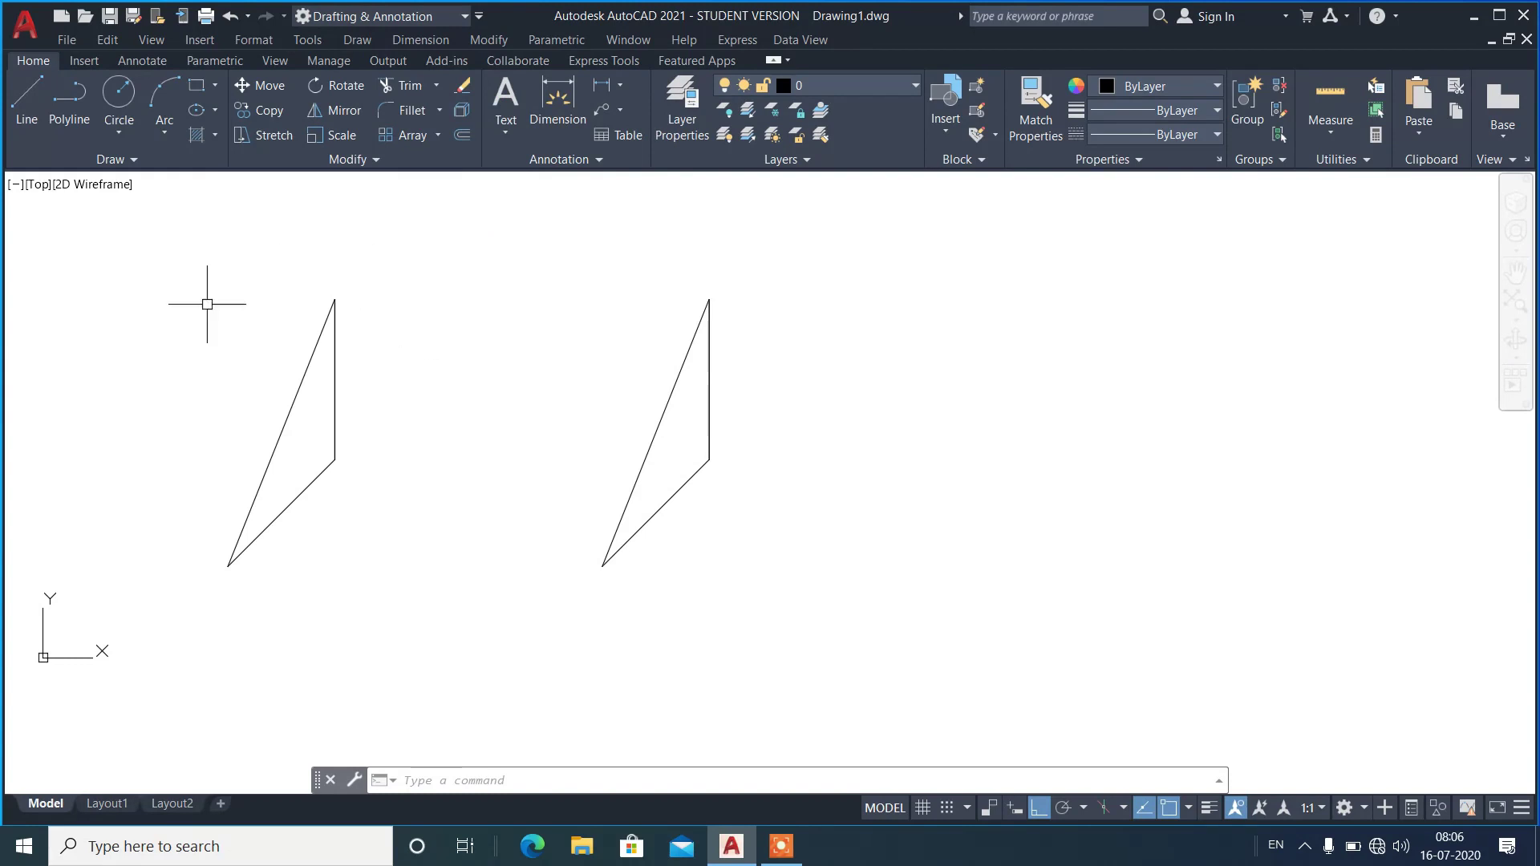
left_click(359, 547)
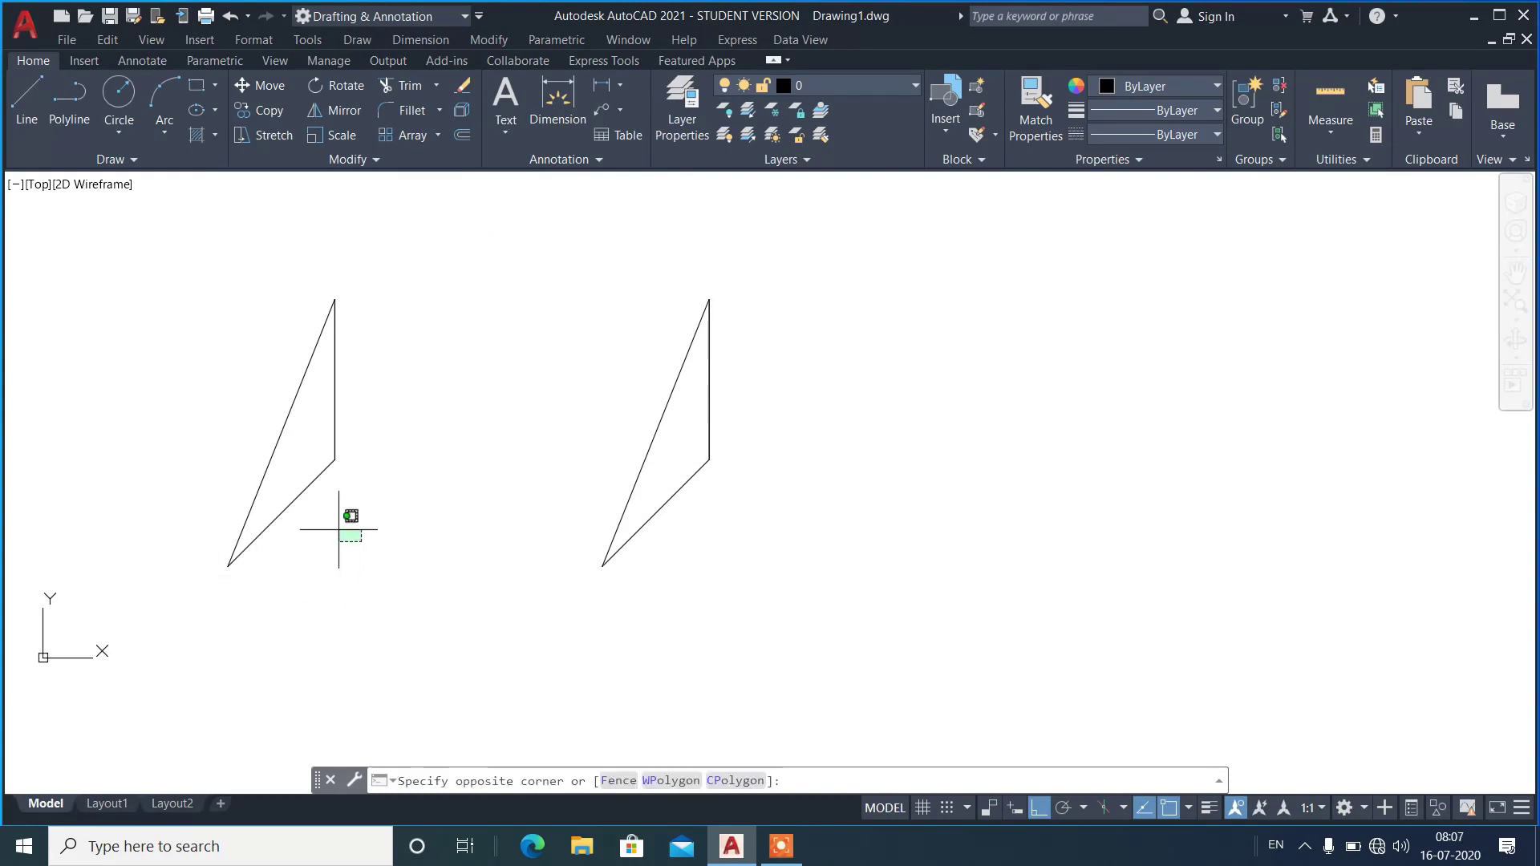
left_click(205, 392)
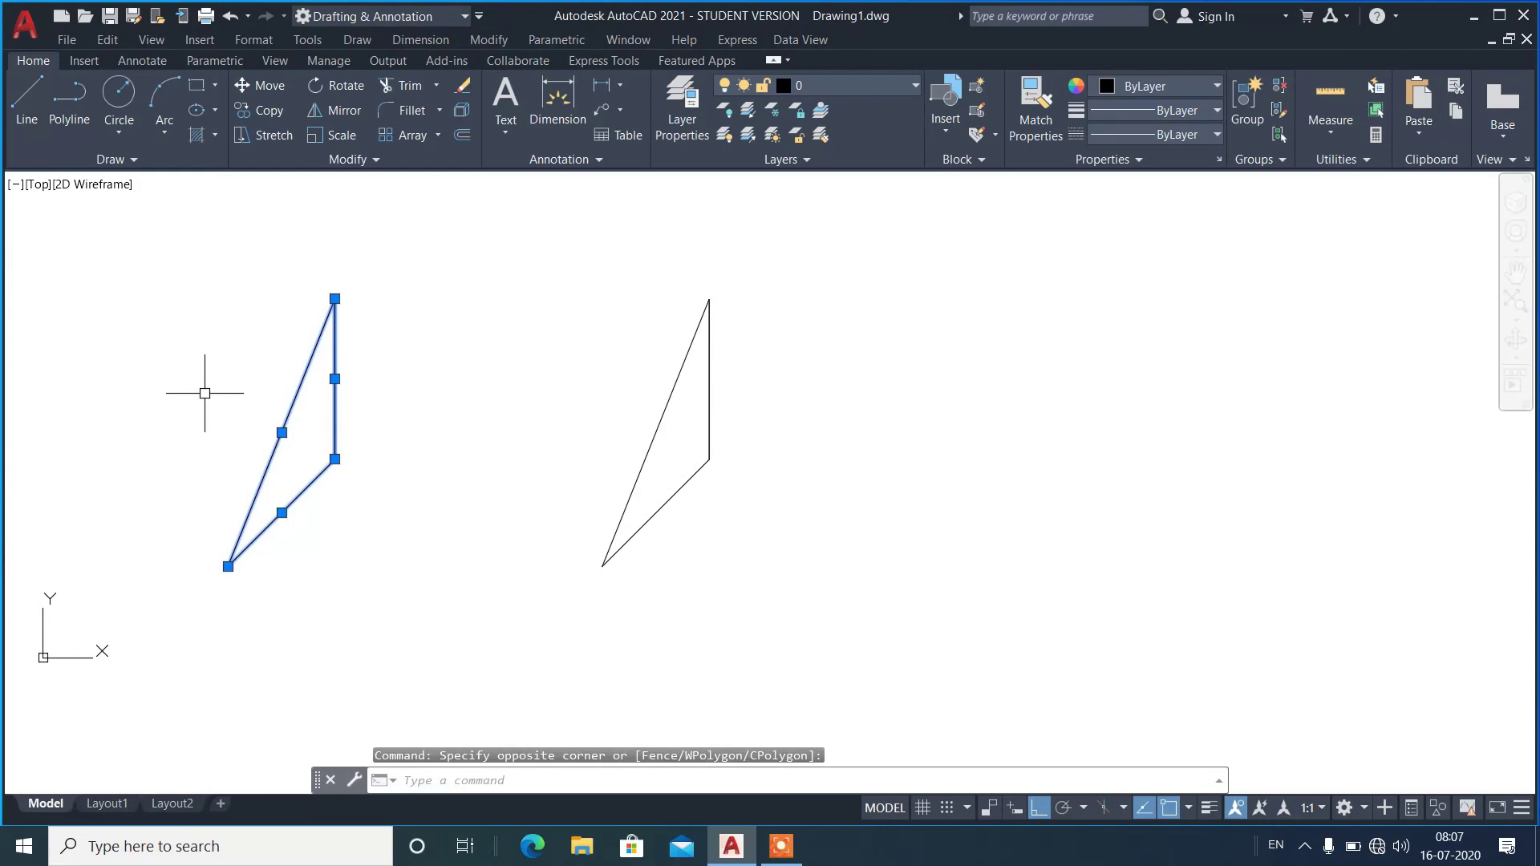
type("m")
key("Return")
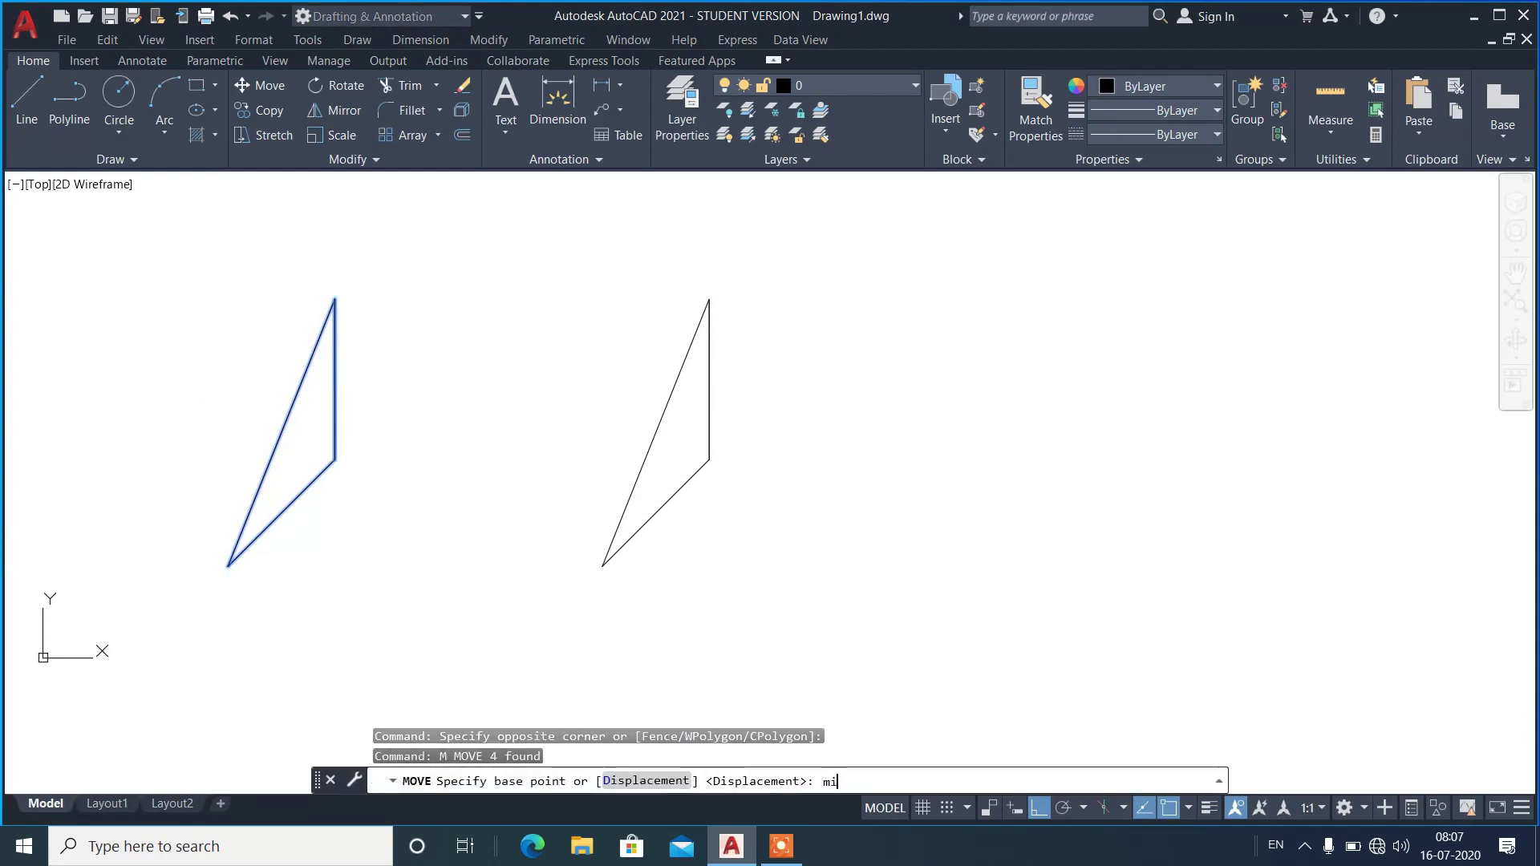
key("Return")
key("Escape")
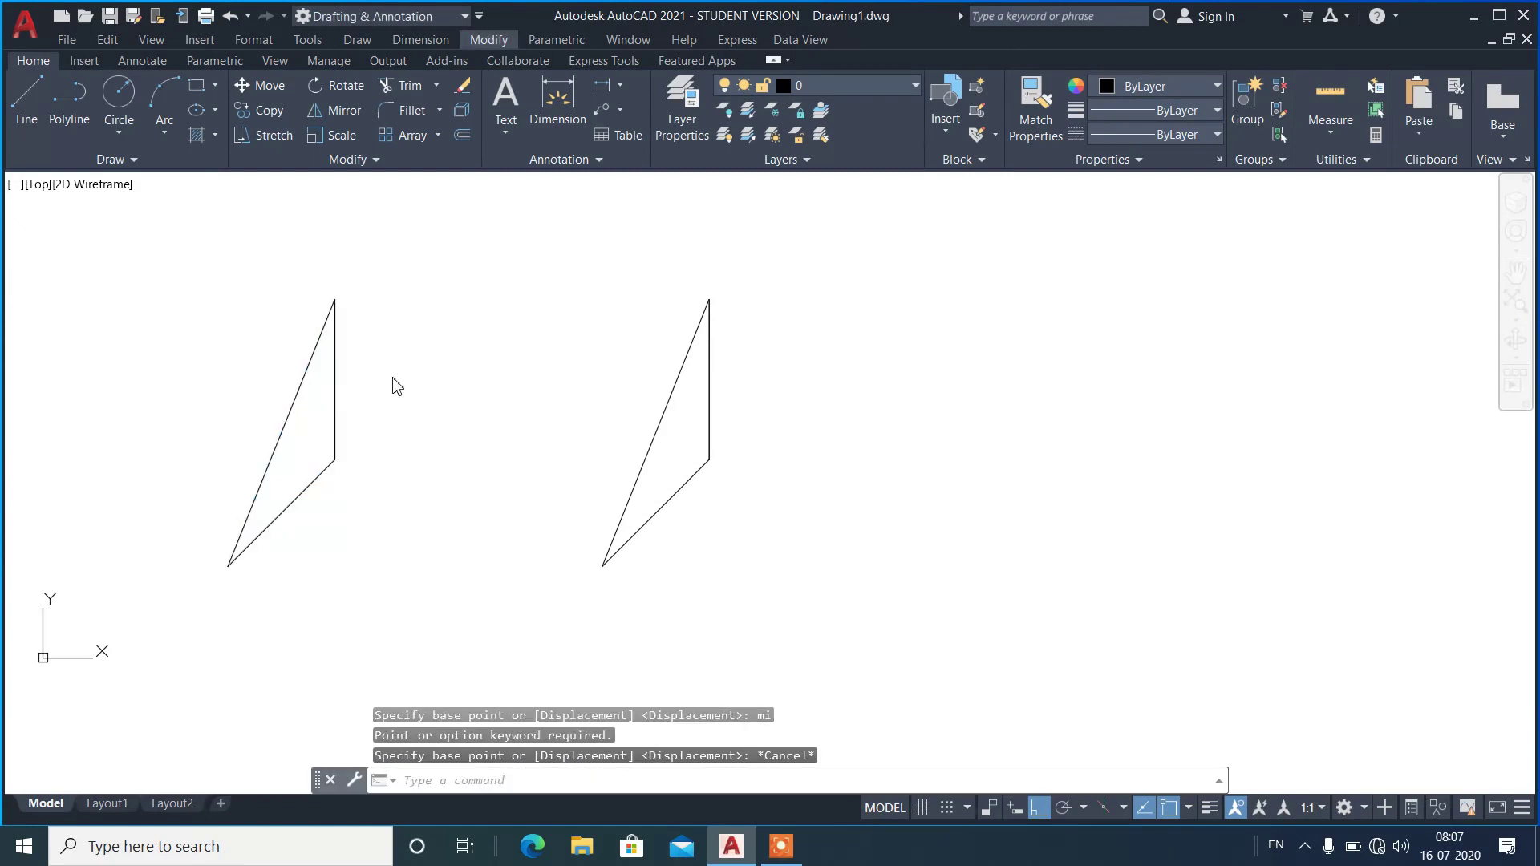
Start Mirror with MI and begin window-selecting the left arrow half.
left_click(469, 783)
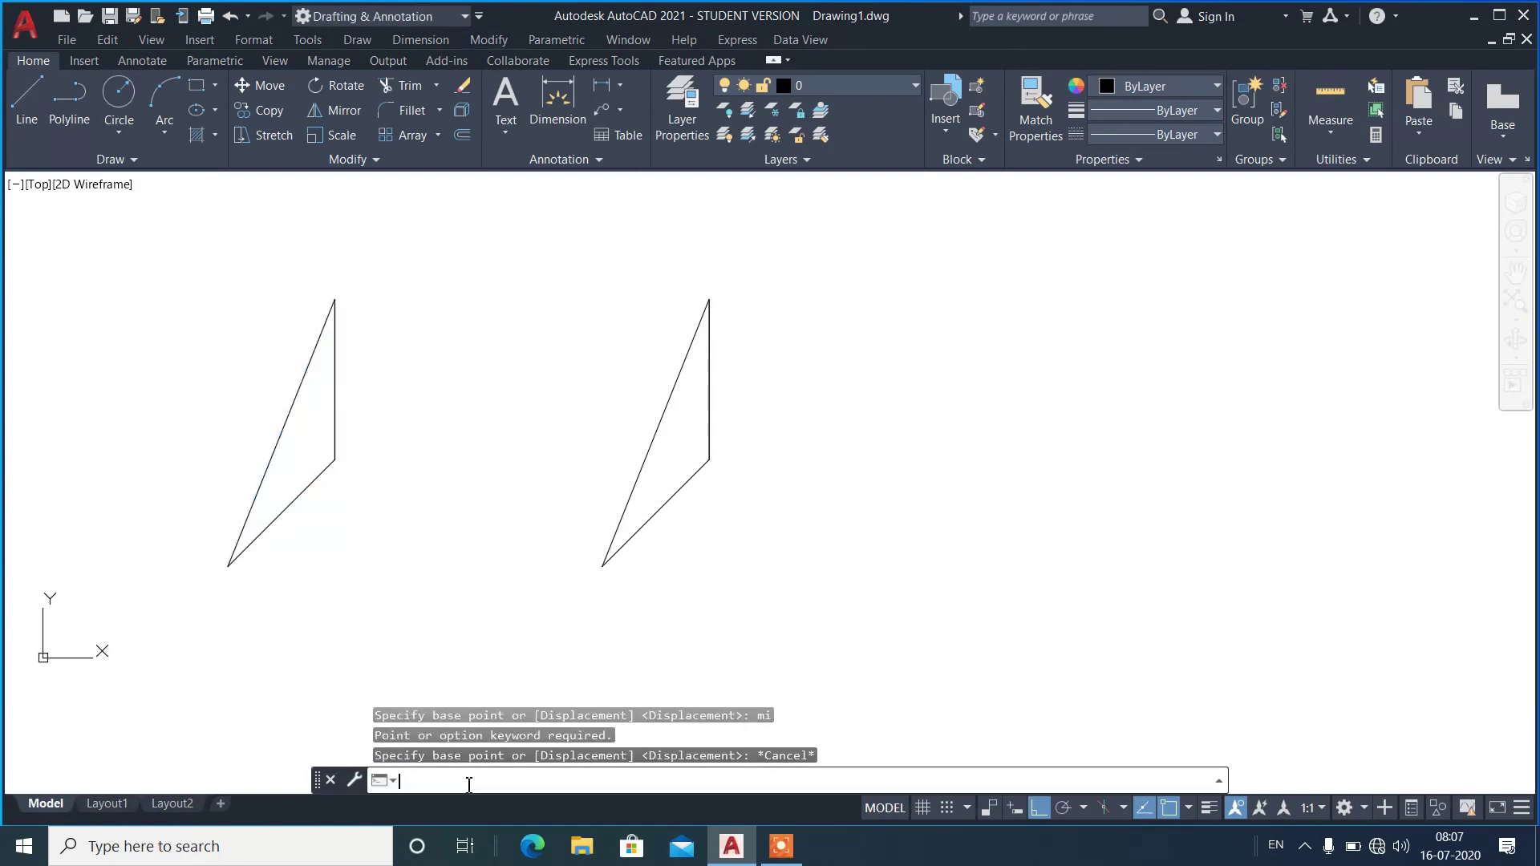
type("mi")
key("Return")
left_click(403, 577)
Mirror the left half's four lines from inner corner to top tip, keeping the originals.
left_click(216, 408)
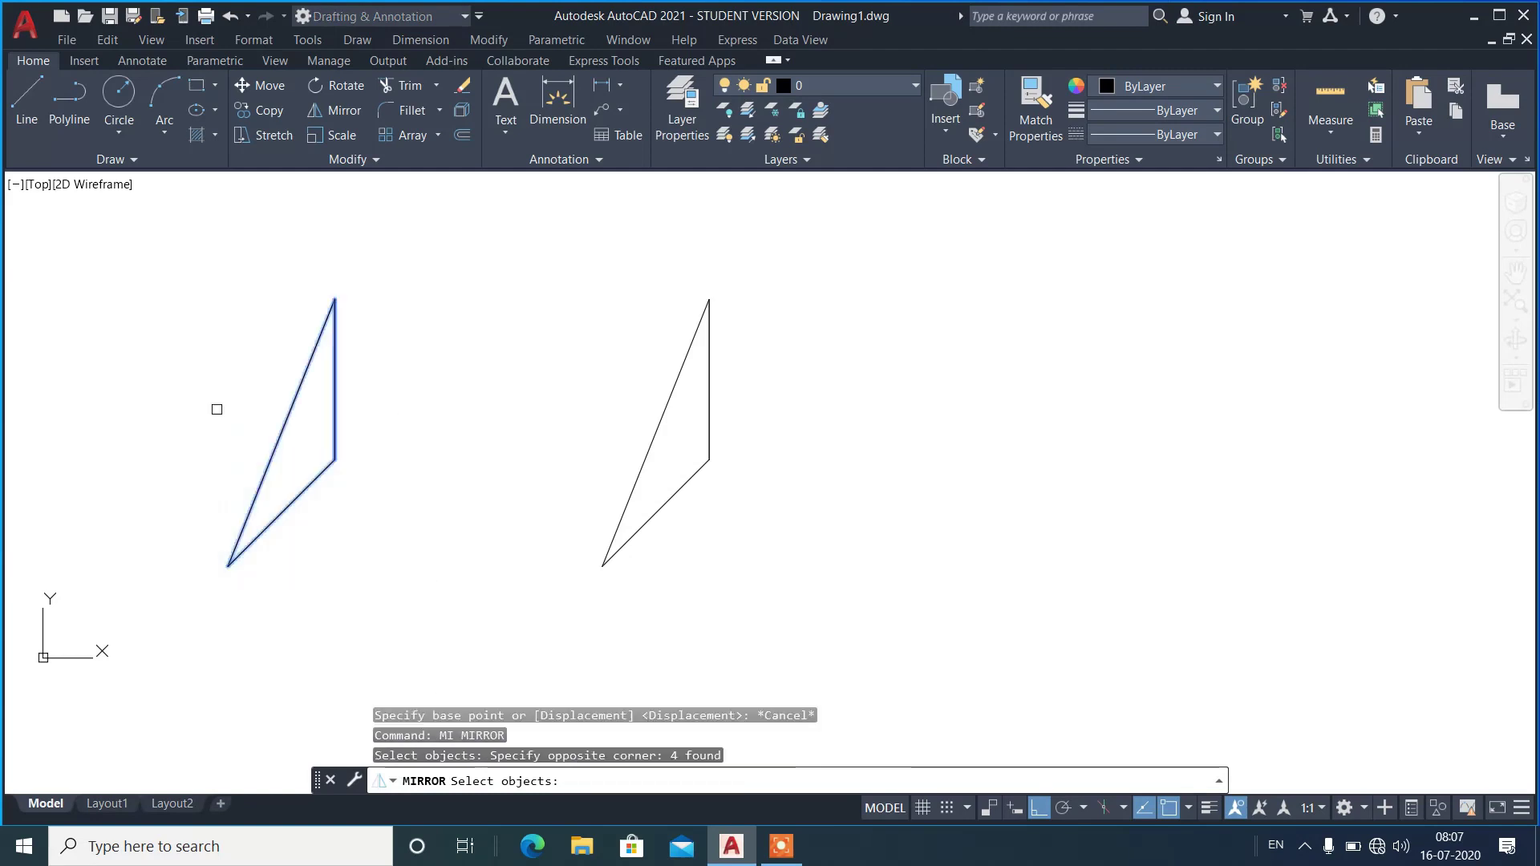
key("Return")
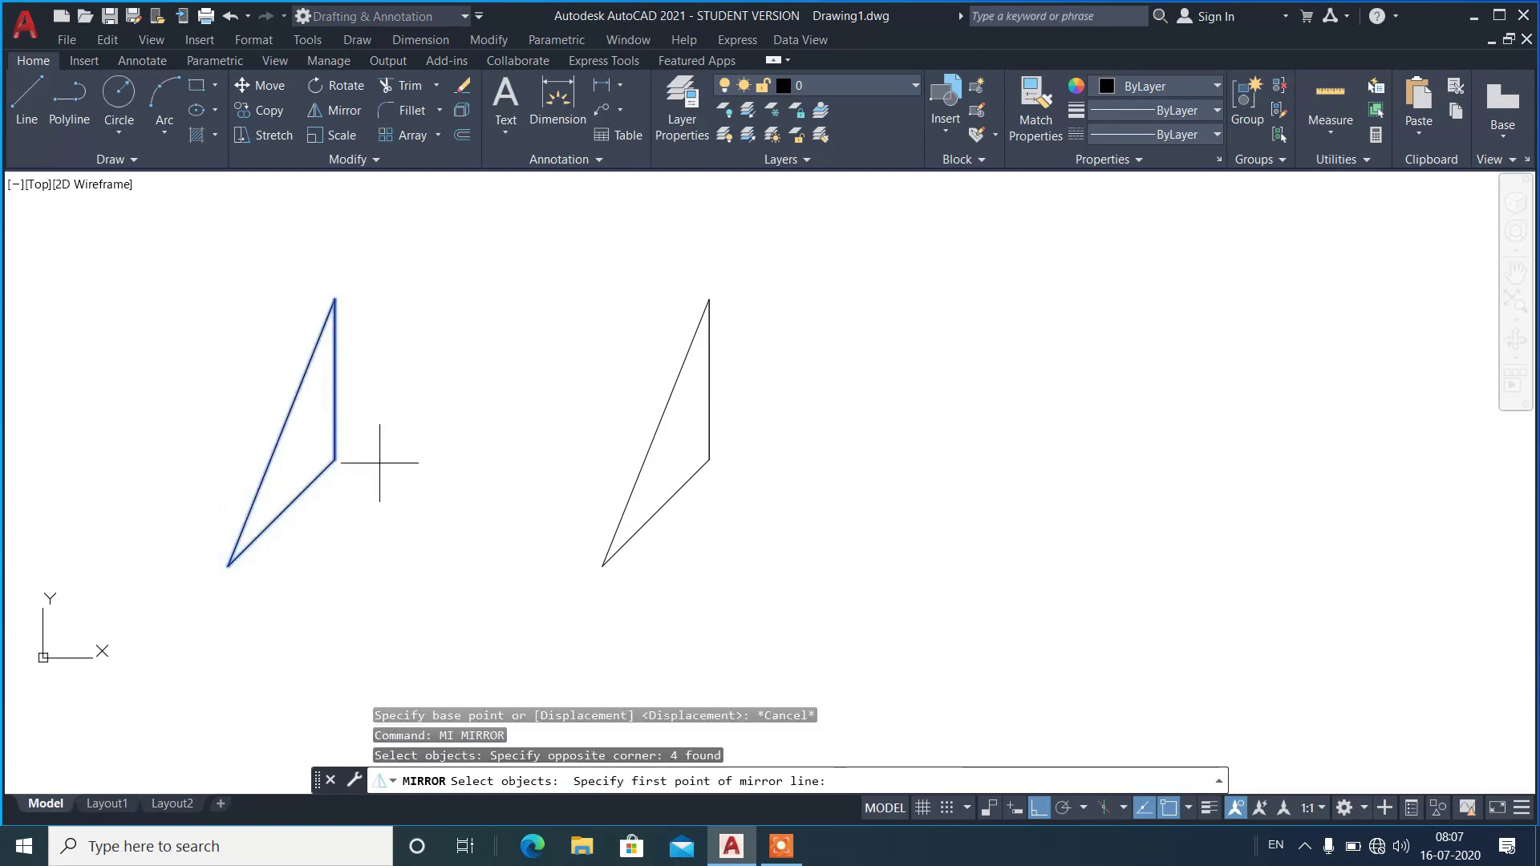
left_click(335, 459)
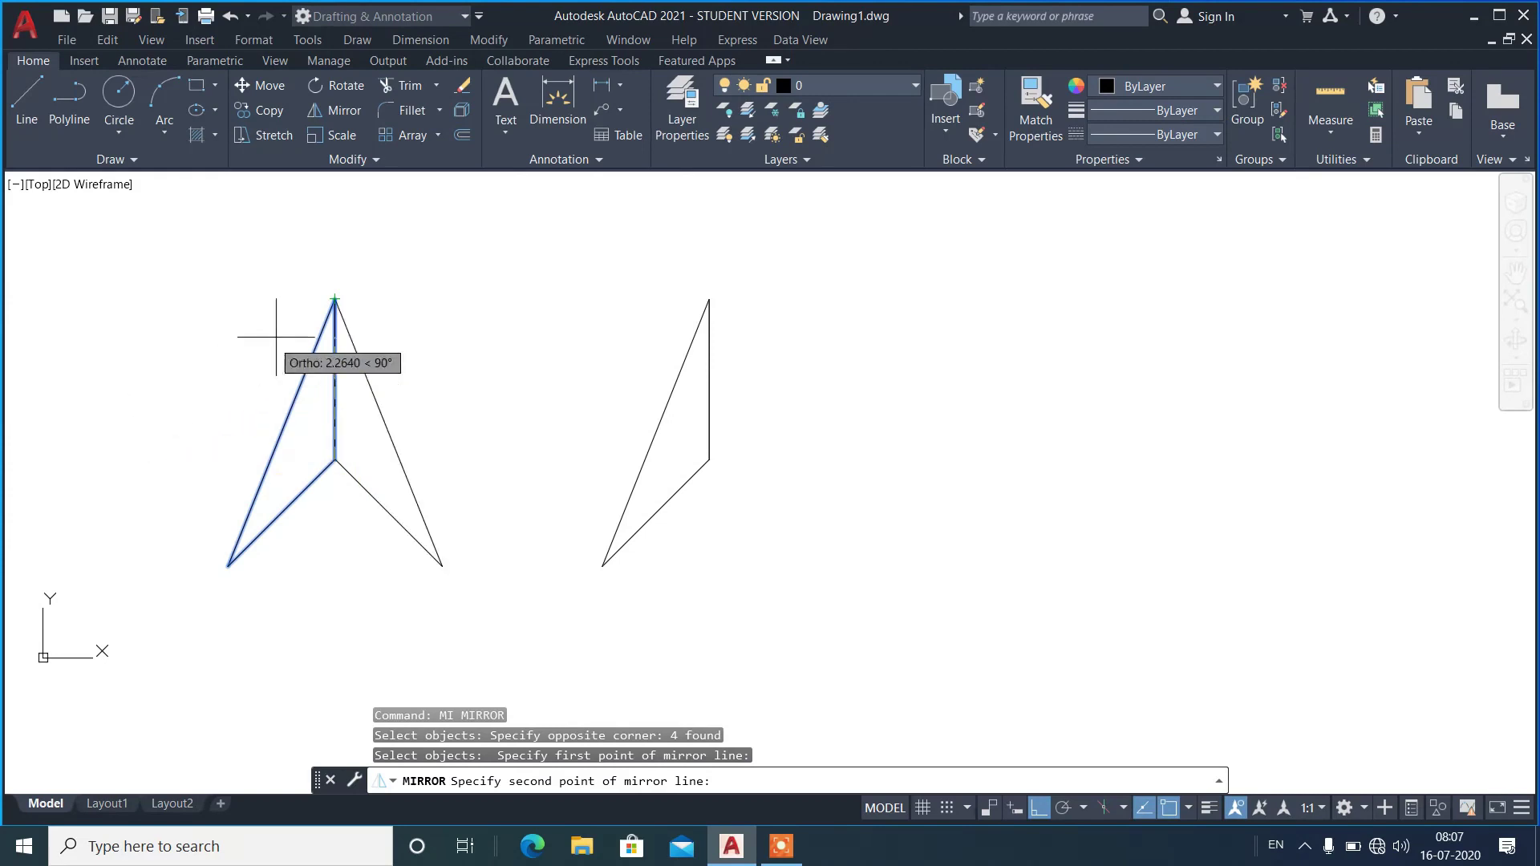
left_click(335, 300)
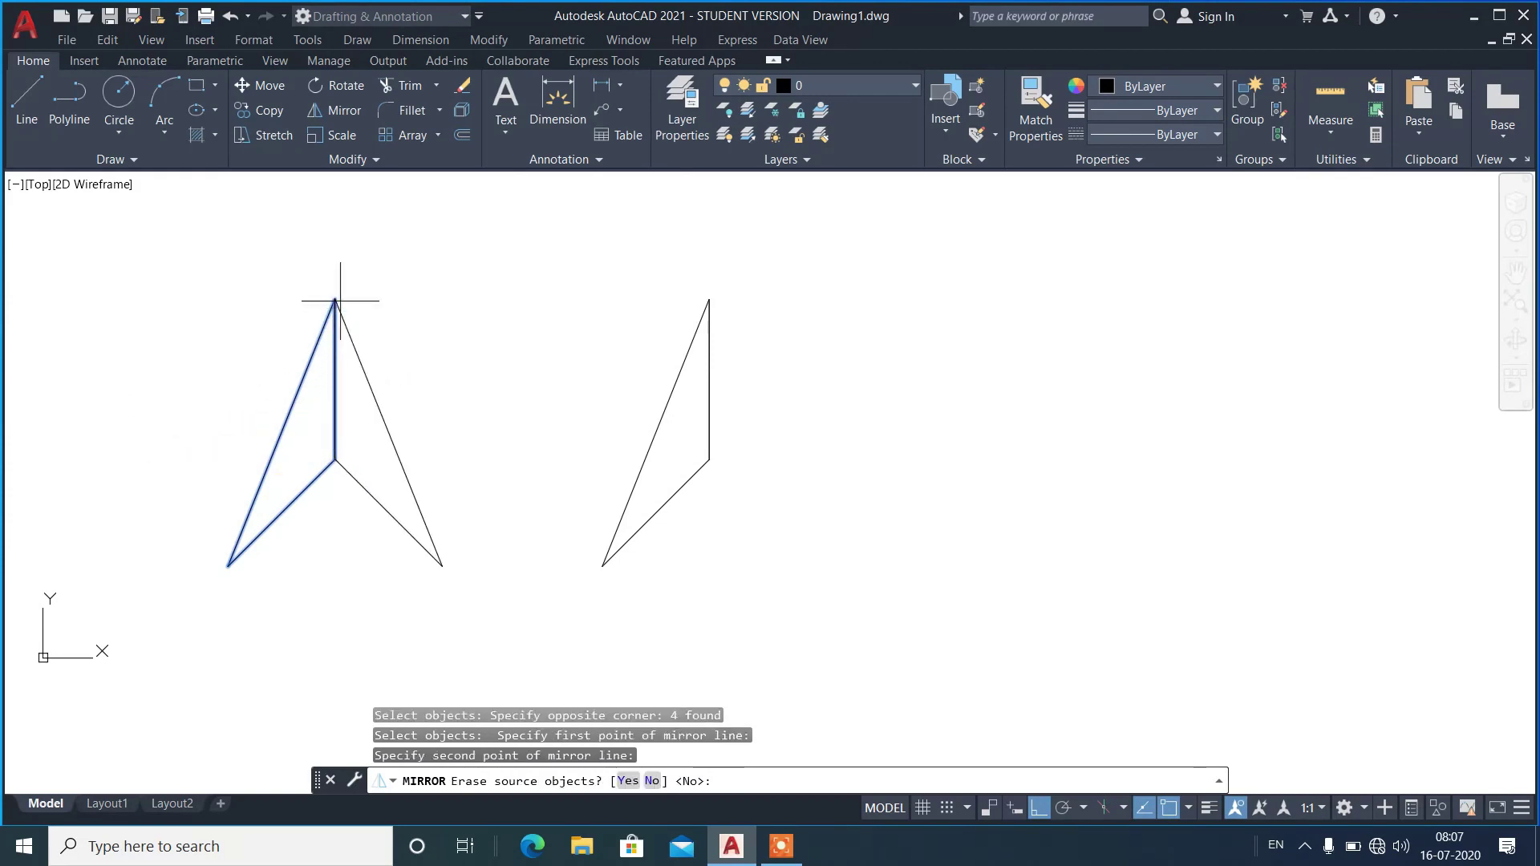
scroll(170, 500, "up", 2)
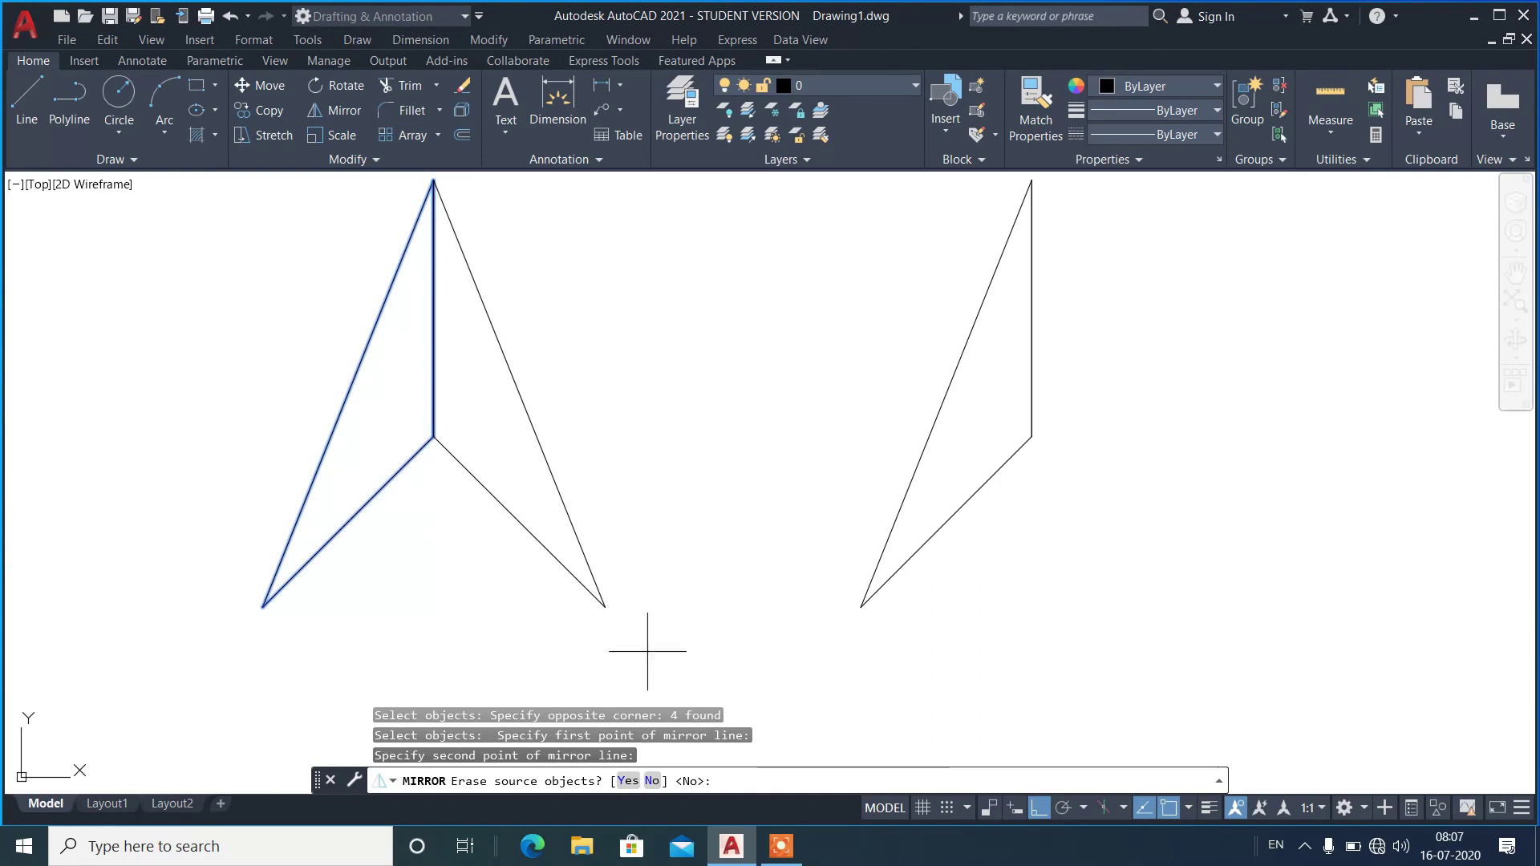
left_click(652, 782)
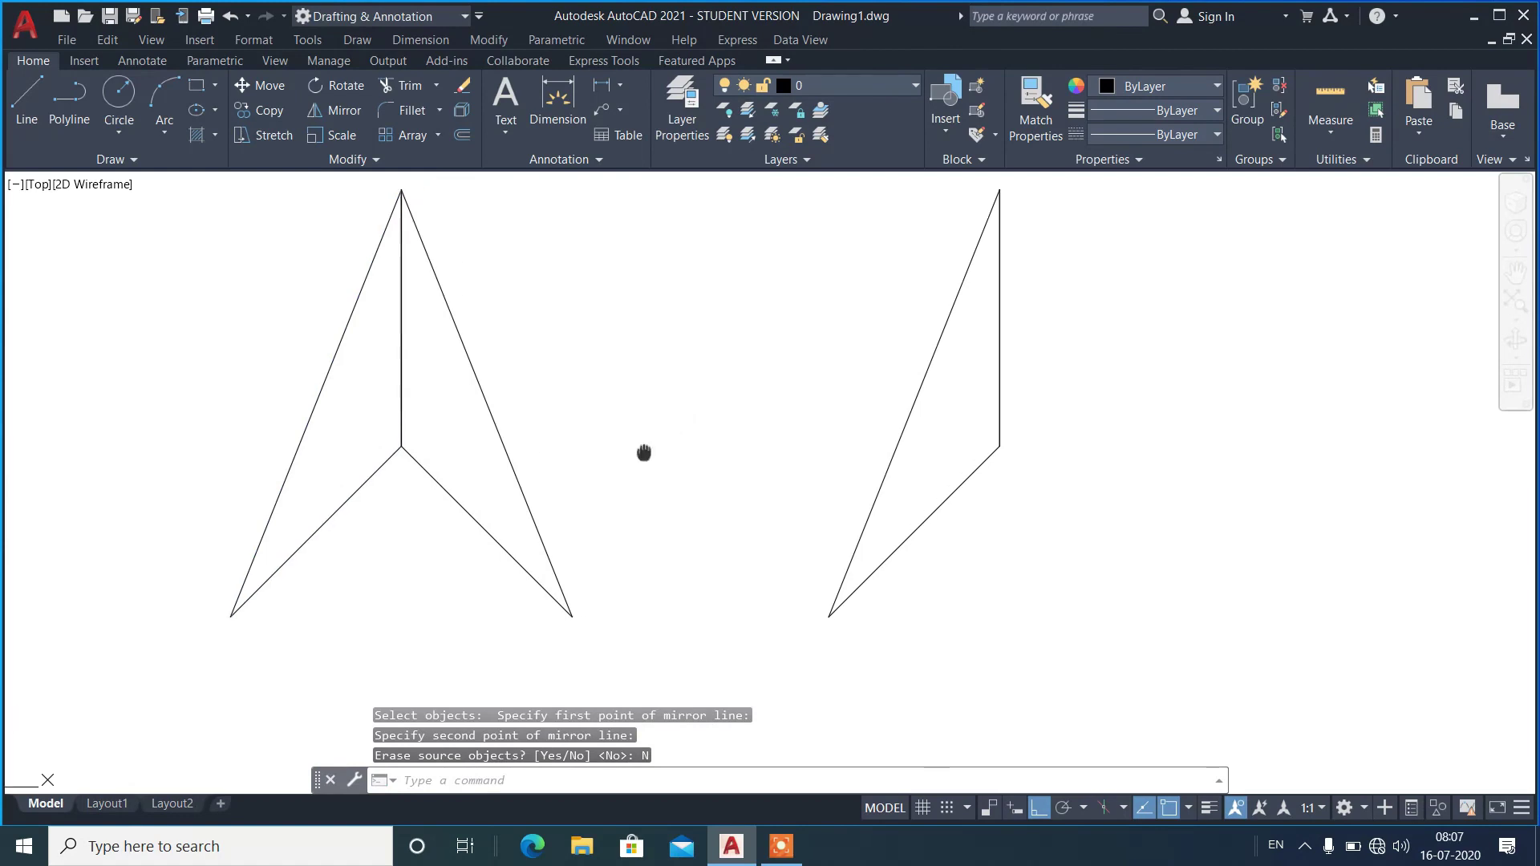
middle_click_drag(693, 441, 471, 511)
Mirror the right half about its top-tip-to-inner-corner edge, erasing the source lines.
type("mi")
key("Return")
left_click(862, 622)
left_click(664, 422)
key("Return")
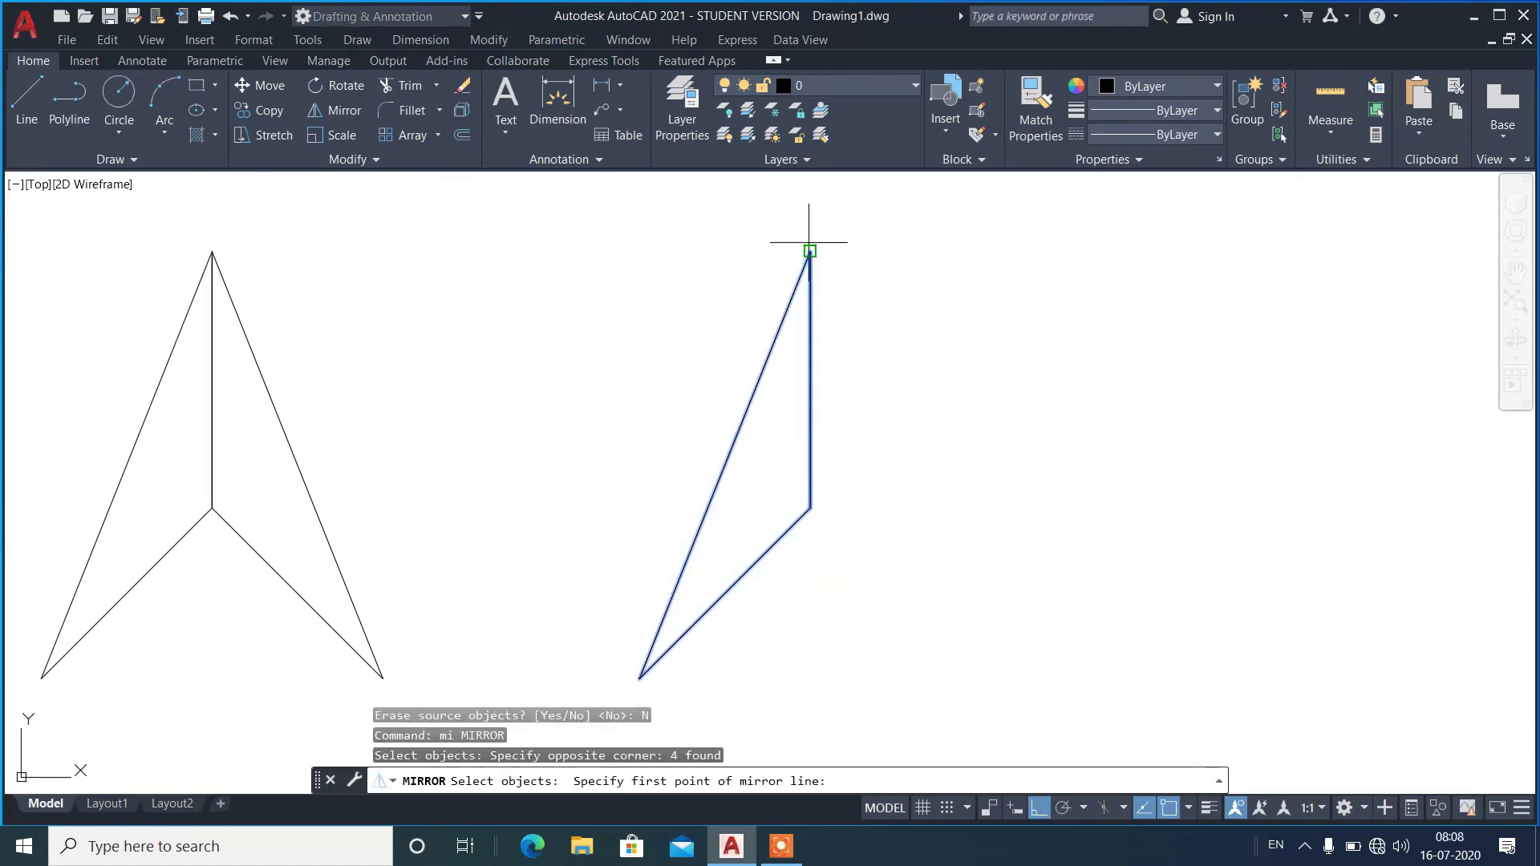
left_click(810, 249)
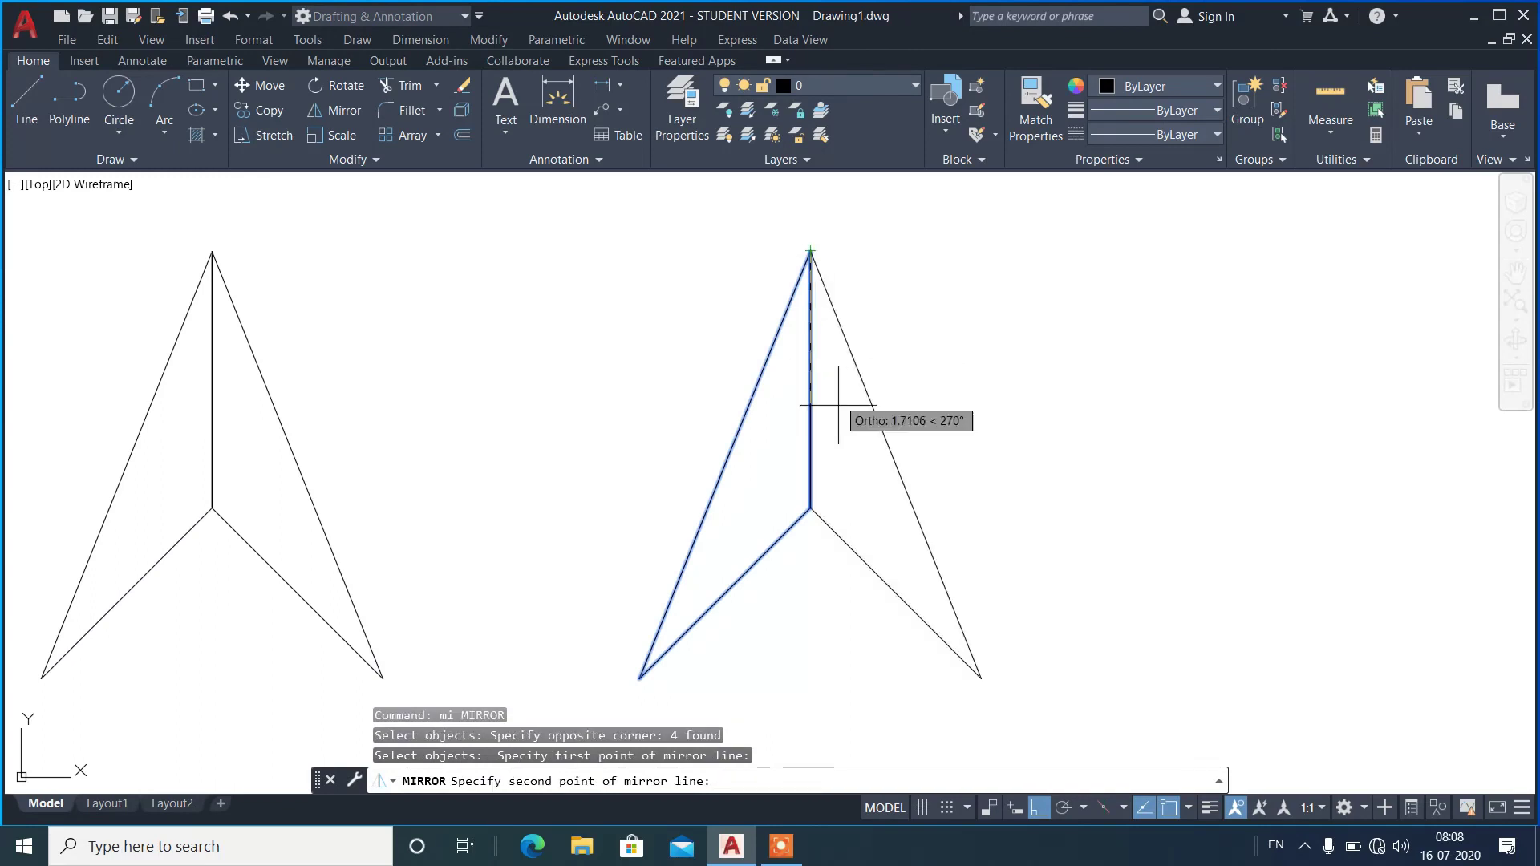
left_click(810, 507)
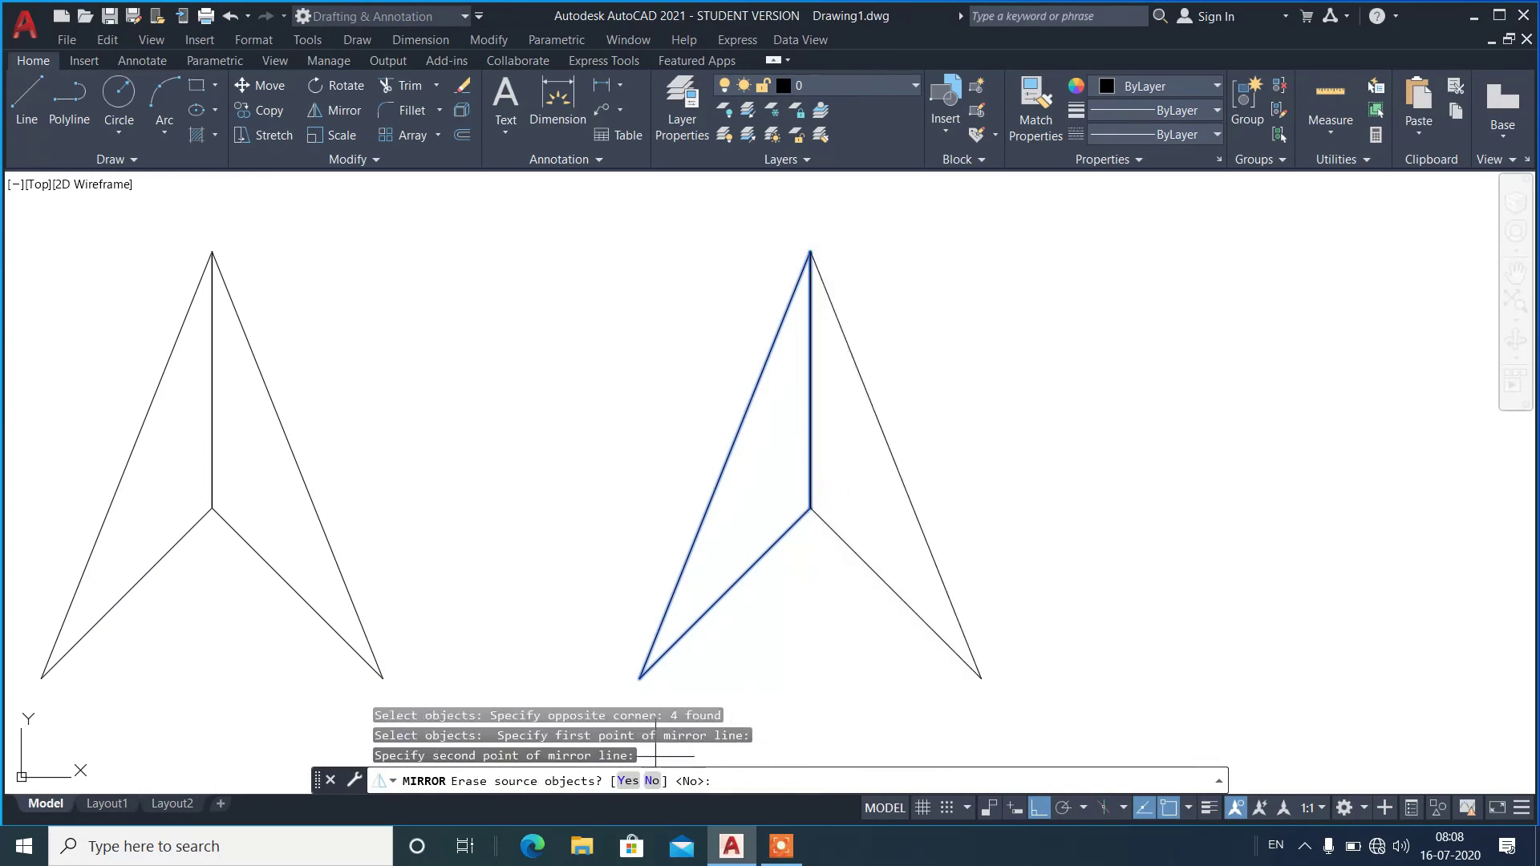
left_click(628, 781)
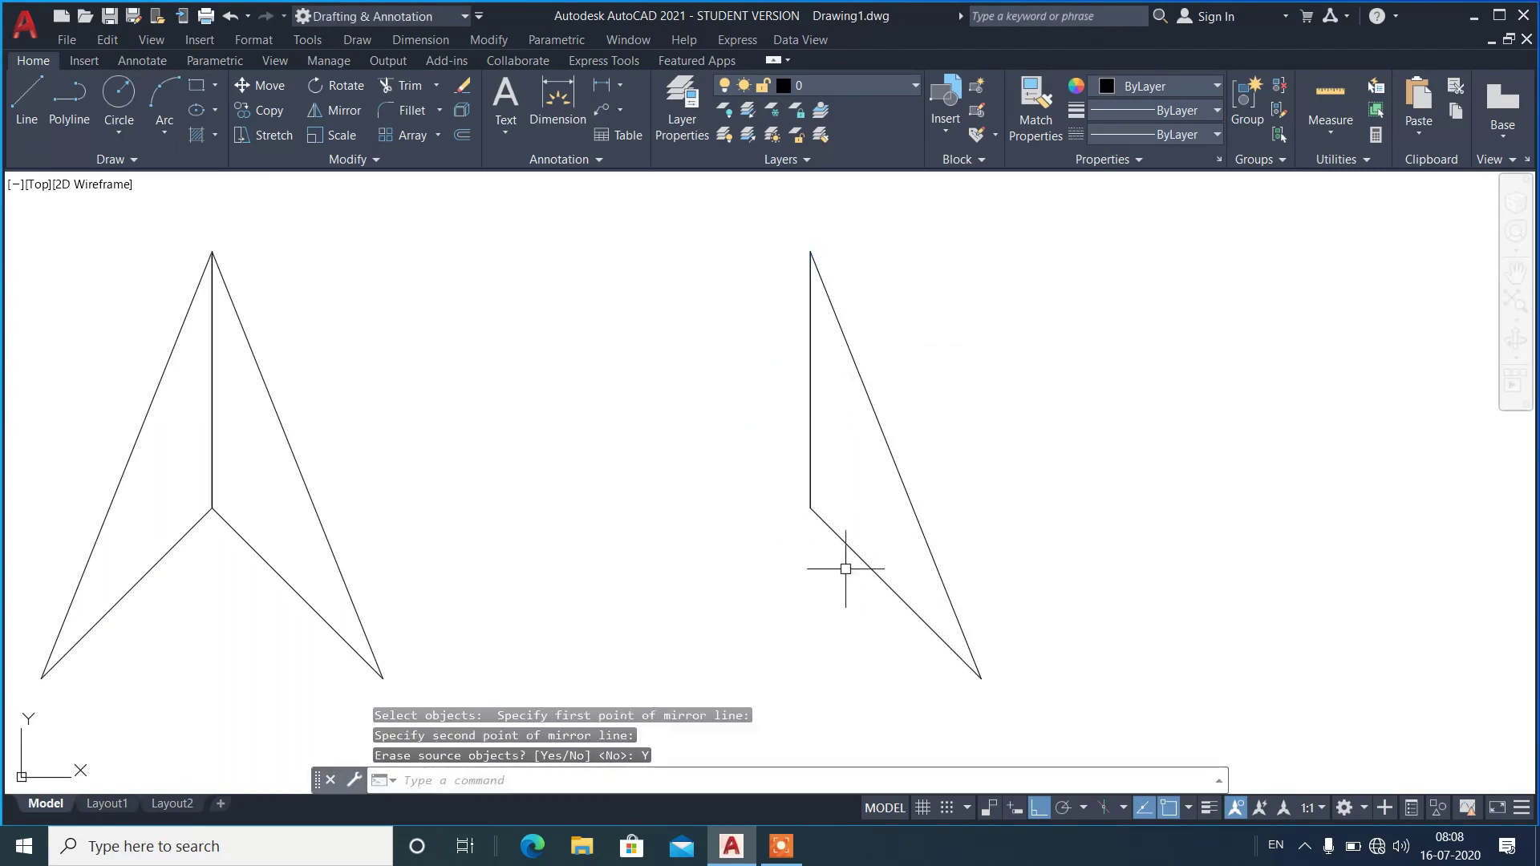
Window-select both arrow shapes.
scroll(826, 477, "down", 3)
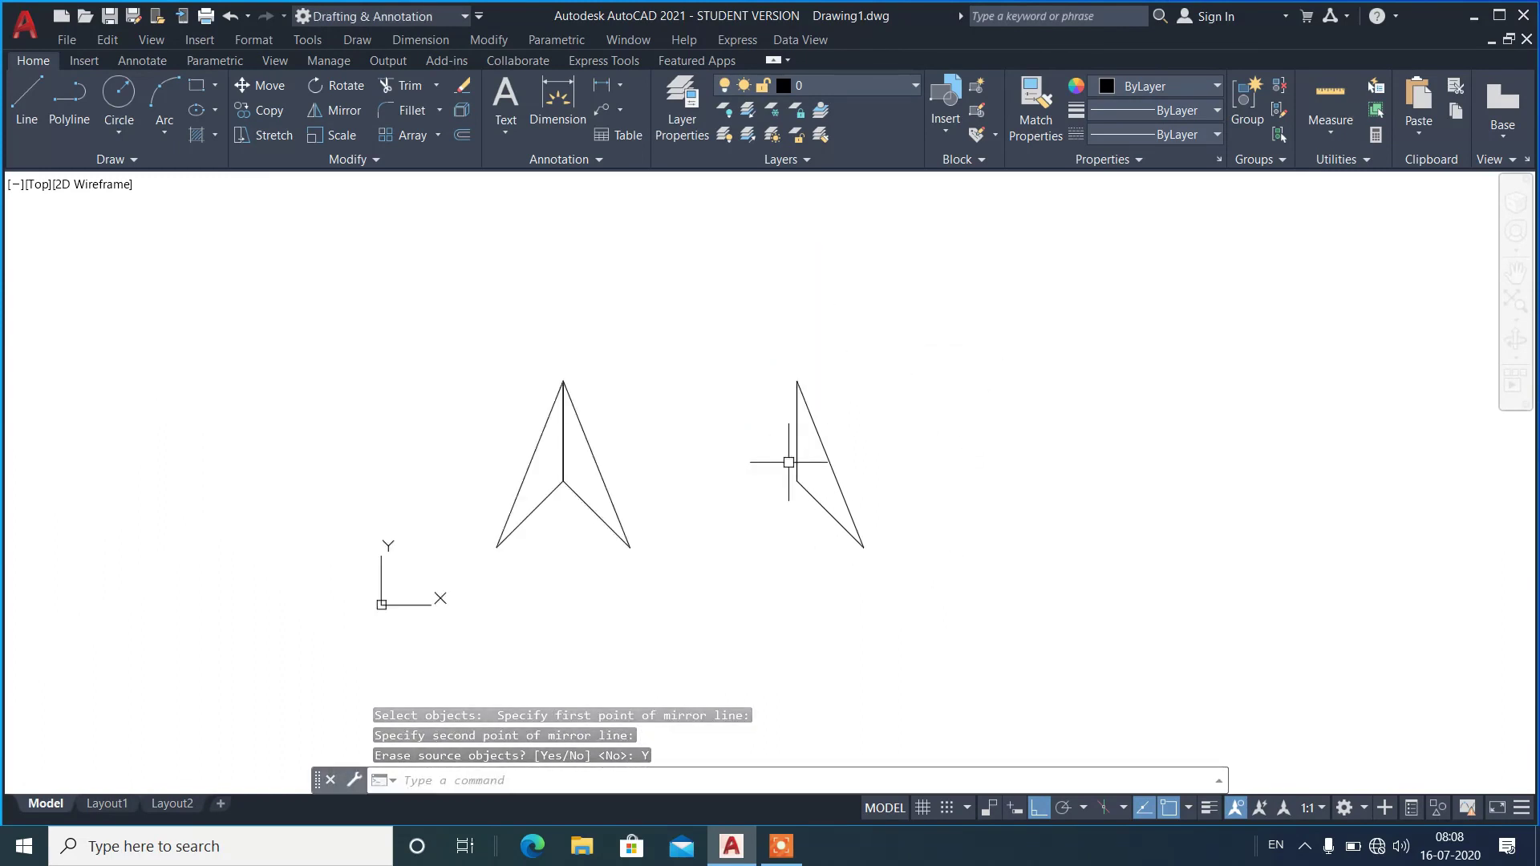
scroll(636, 527, "up", 1)
left_click(1004, 322)
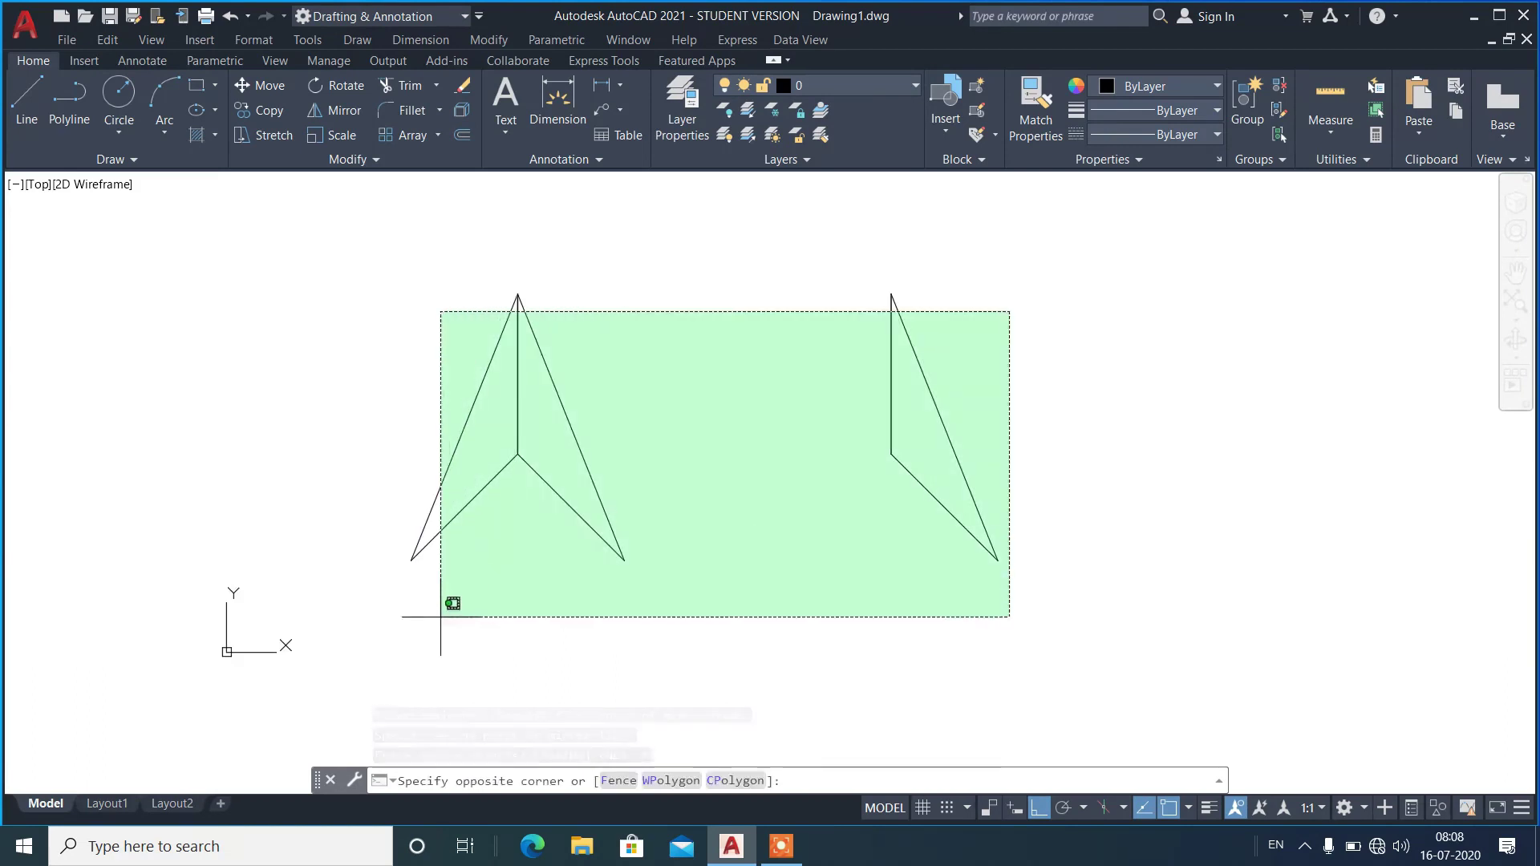
left_click(432, 622)
Erase both shapes and draw a 3-sided inscribed polygon (triangle).
type("e")
key("Return")
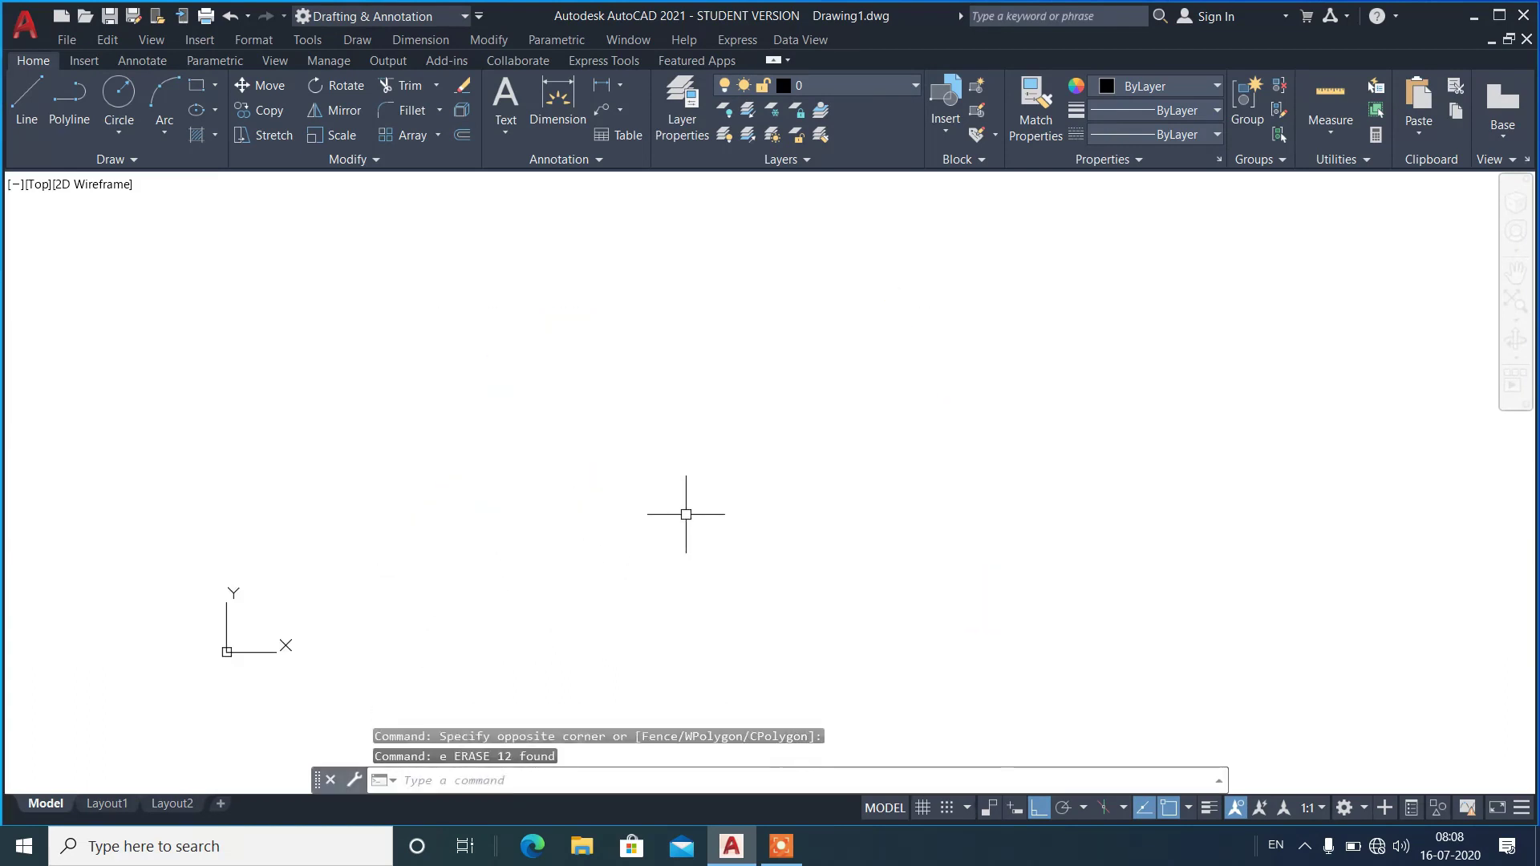
type("pol")
key("Return")
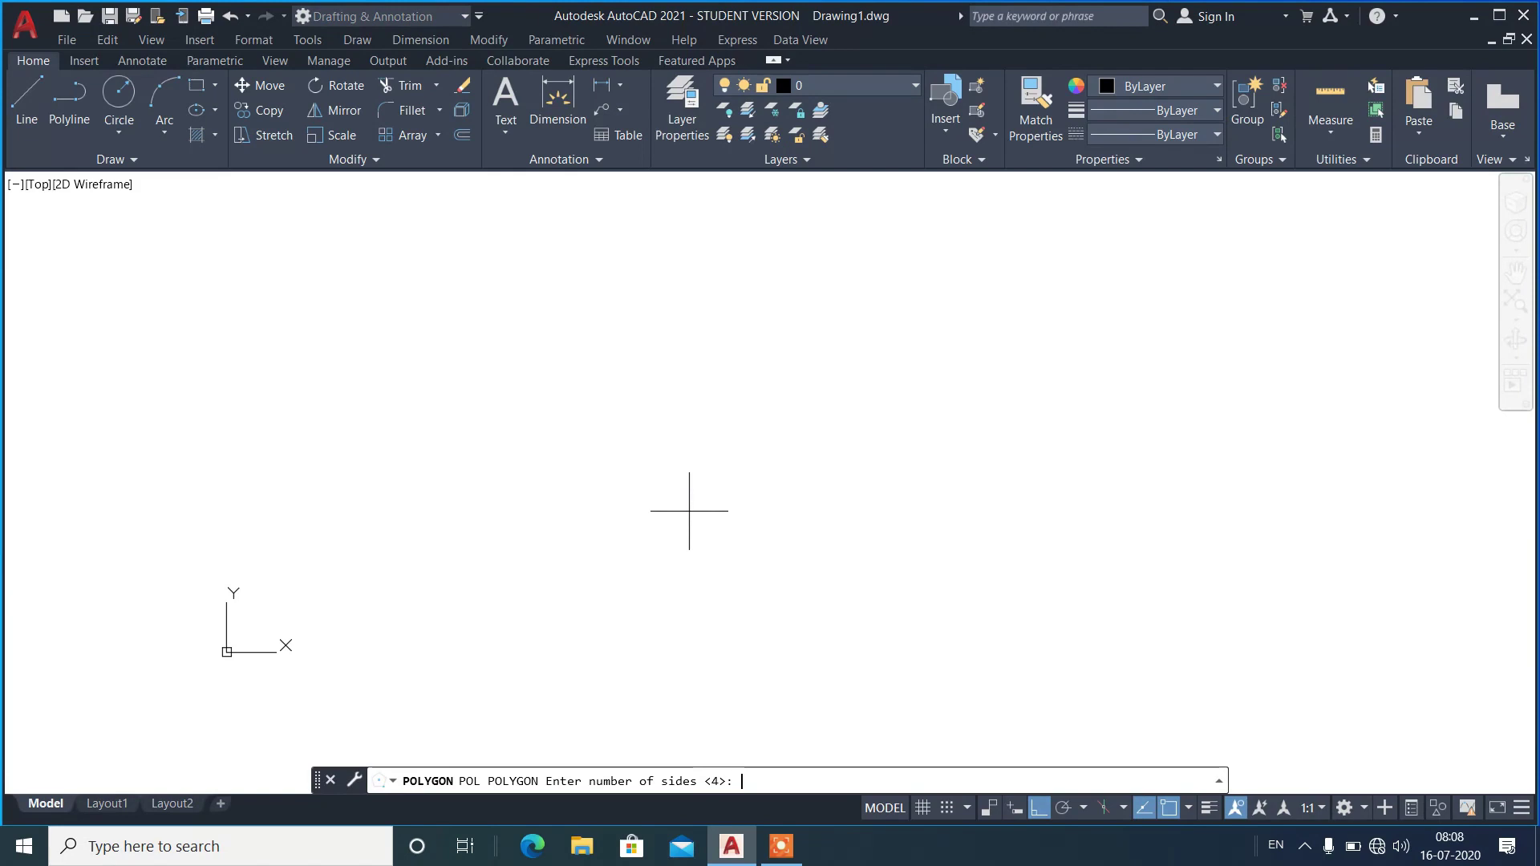
type("3")
key("Return")
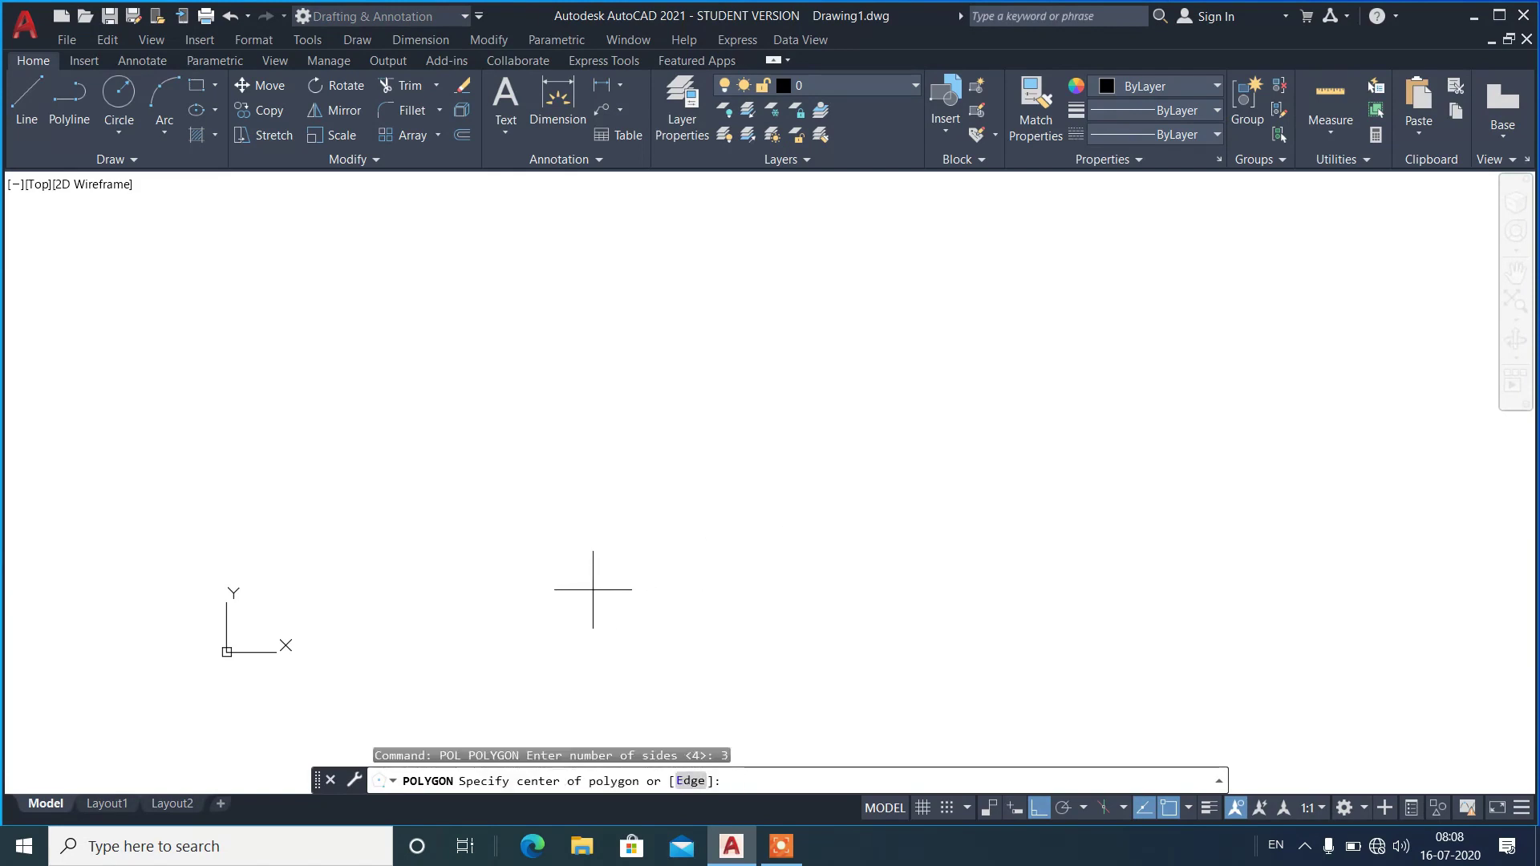
left_click(653, 530)
type("i")
key("Return")
left_click(654, 379)
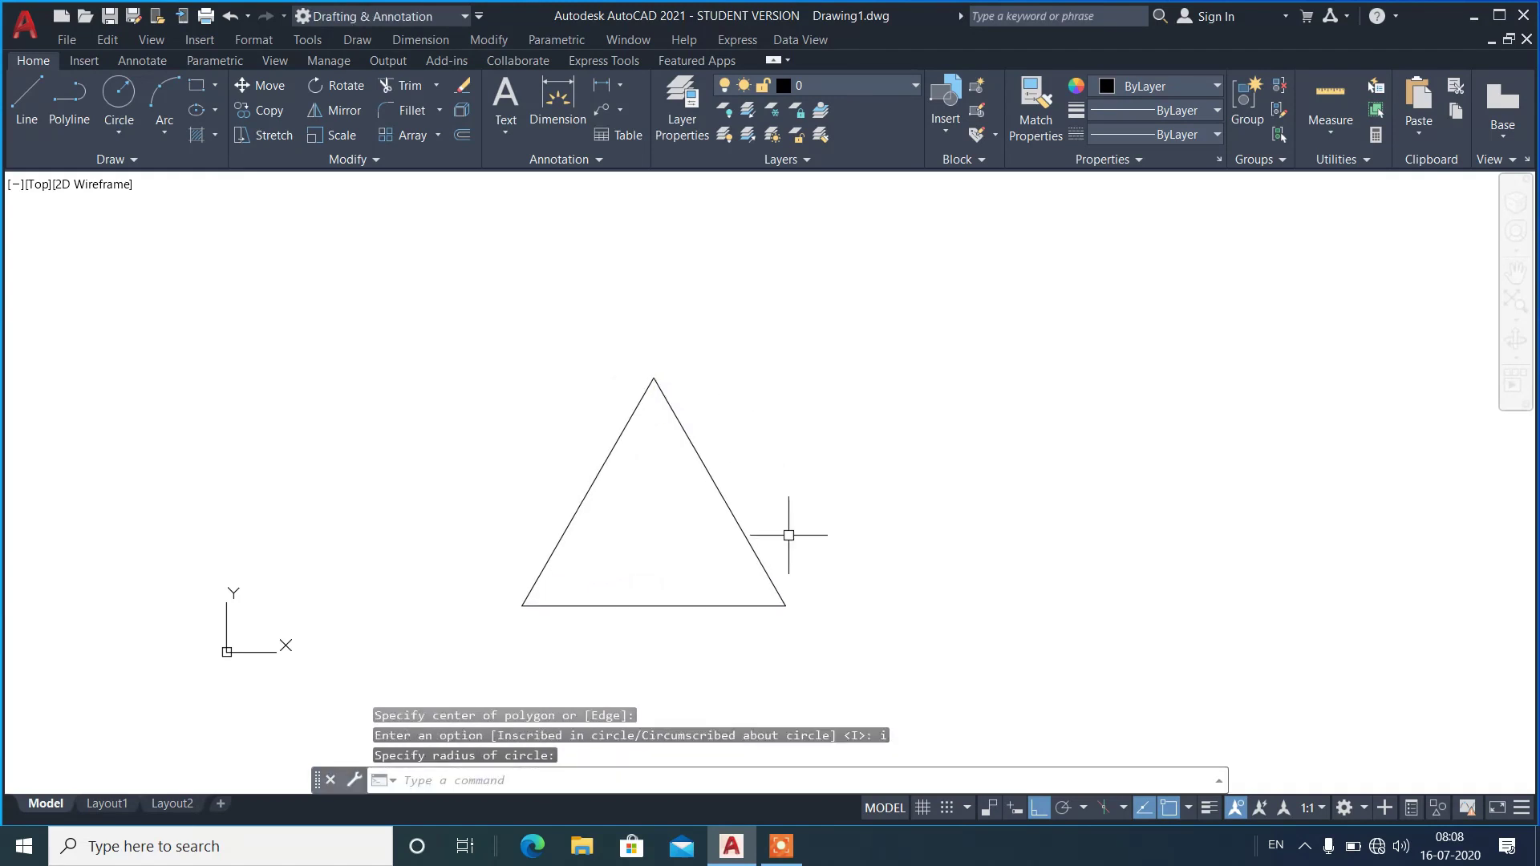
Mirror the triangle across a horizontal line through its centre, keeping the original.
type("mi")
key("Return")
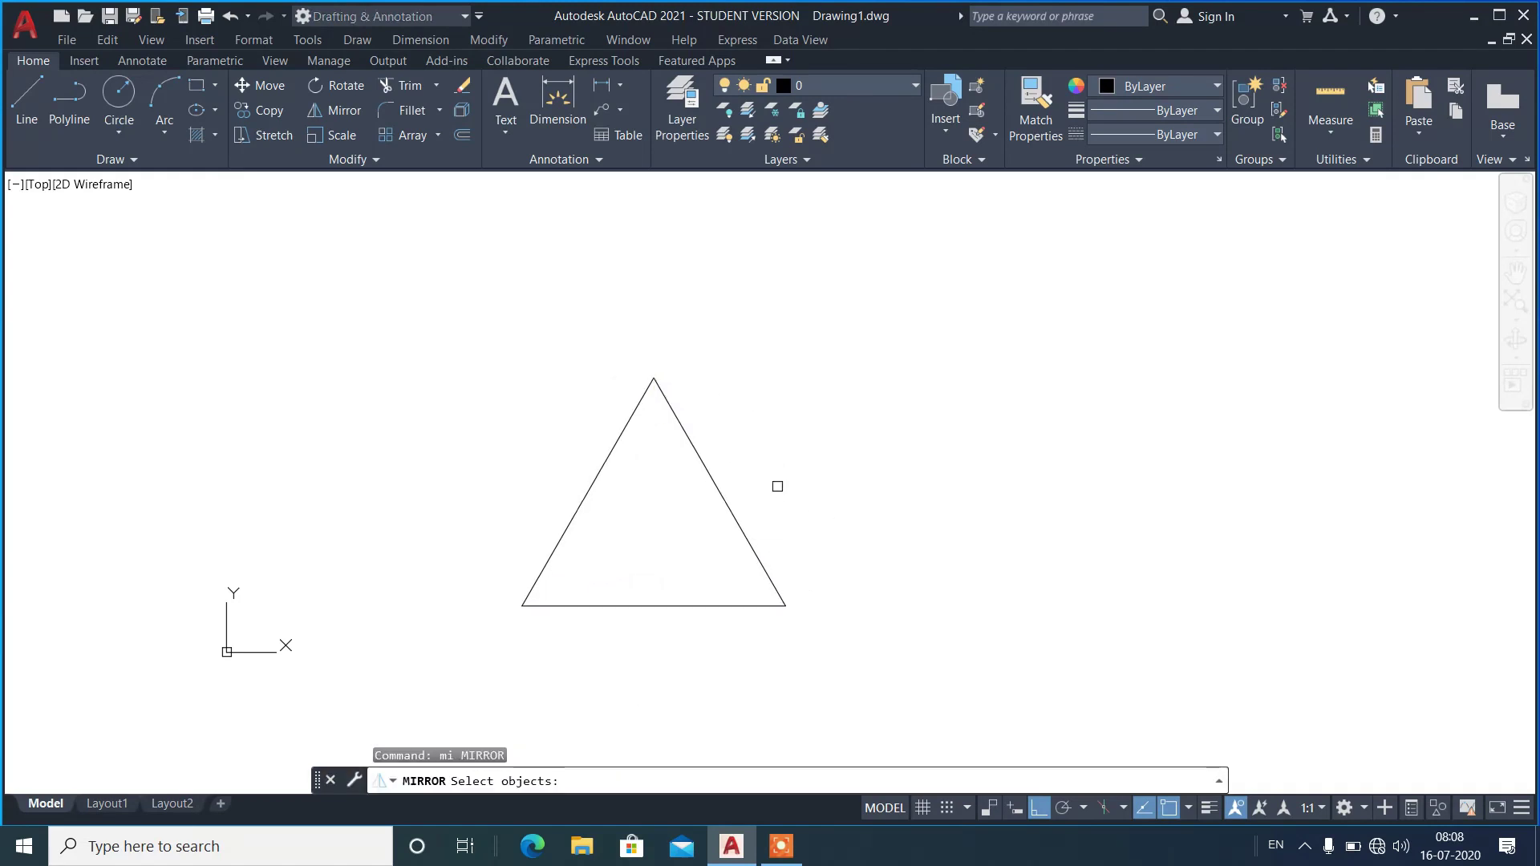
left_click(773, 484)
left_click(698, 562)
key("Return")
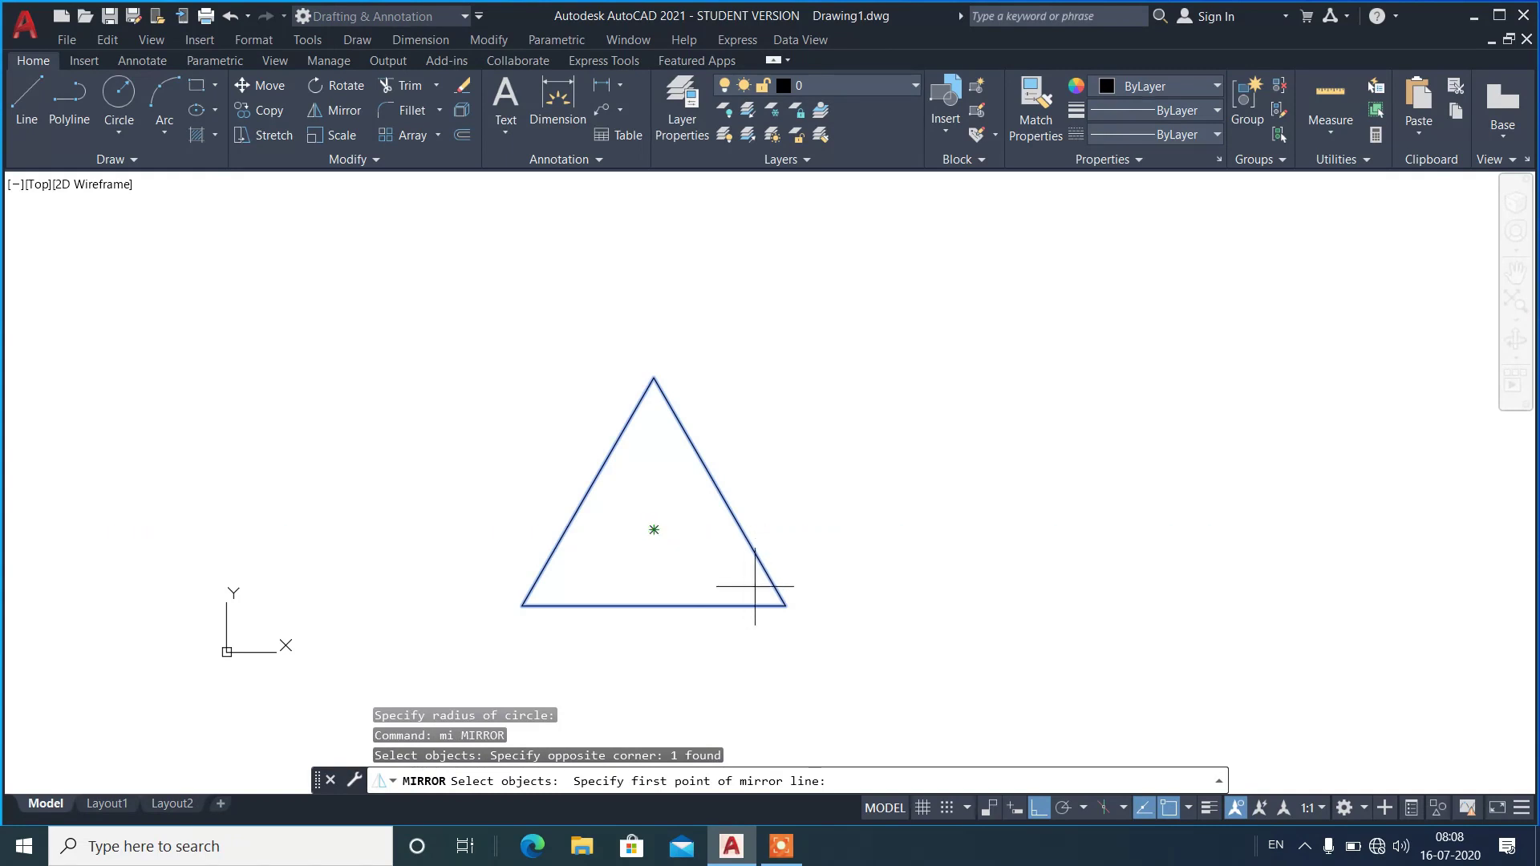
left_click(653, 530)
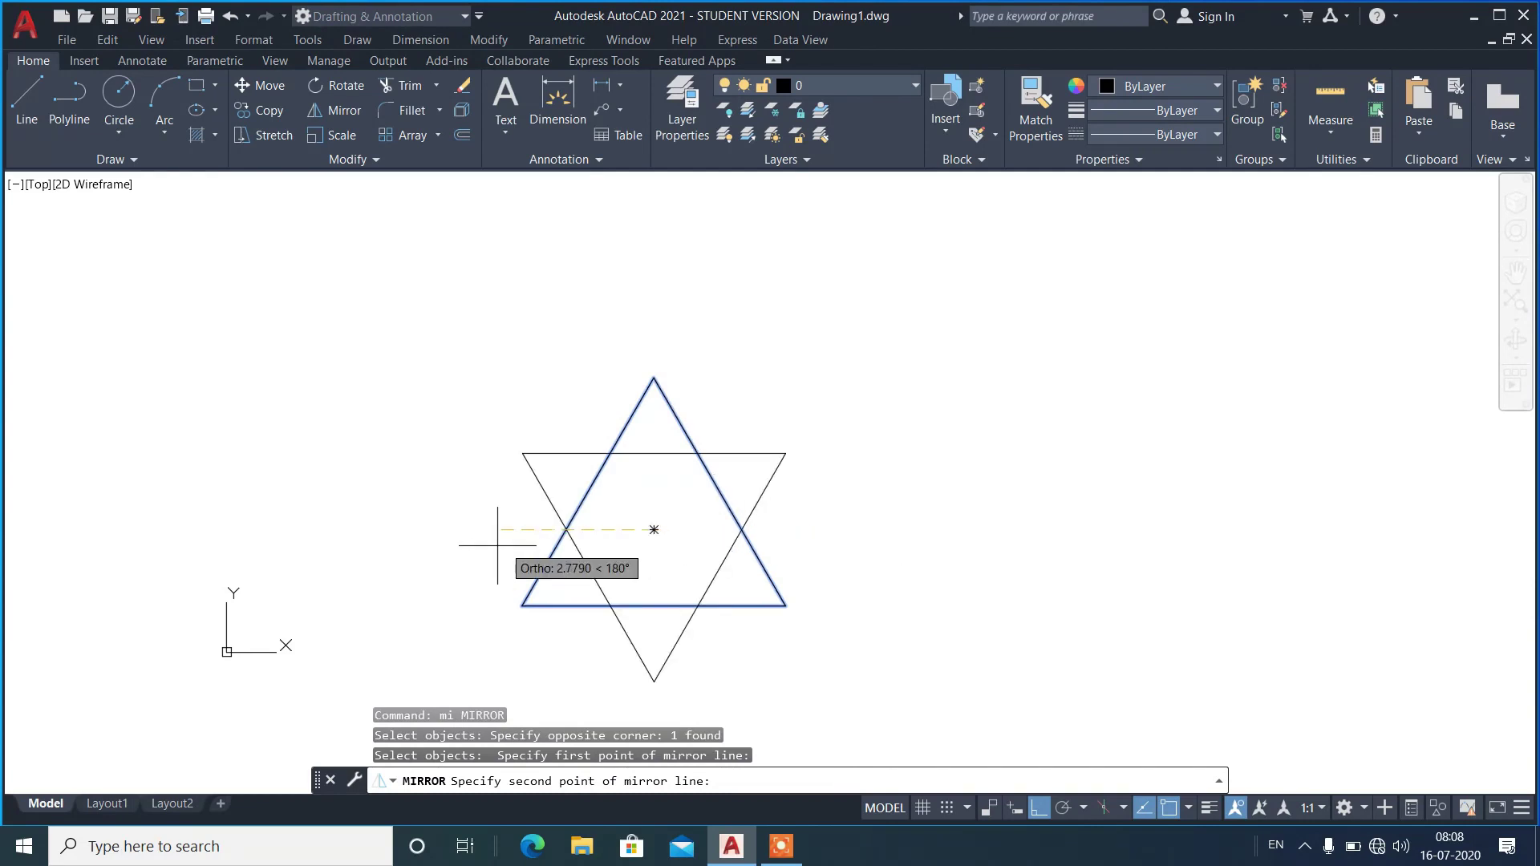
left_click(435, 548)
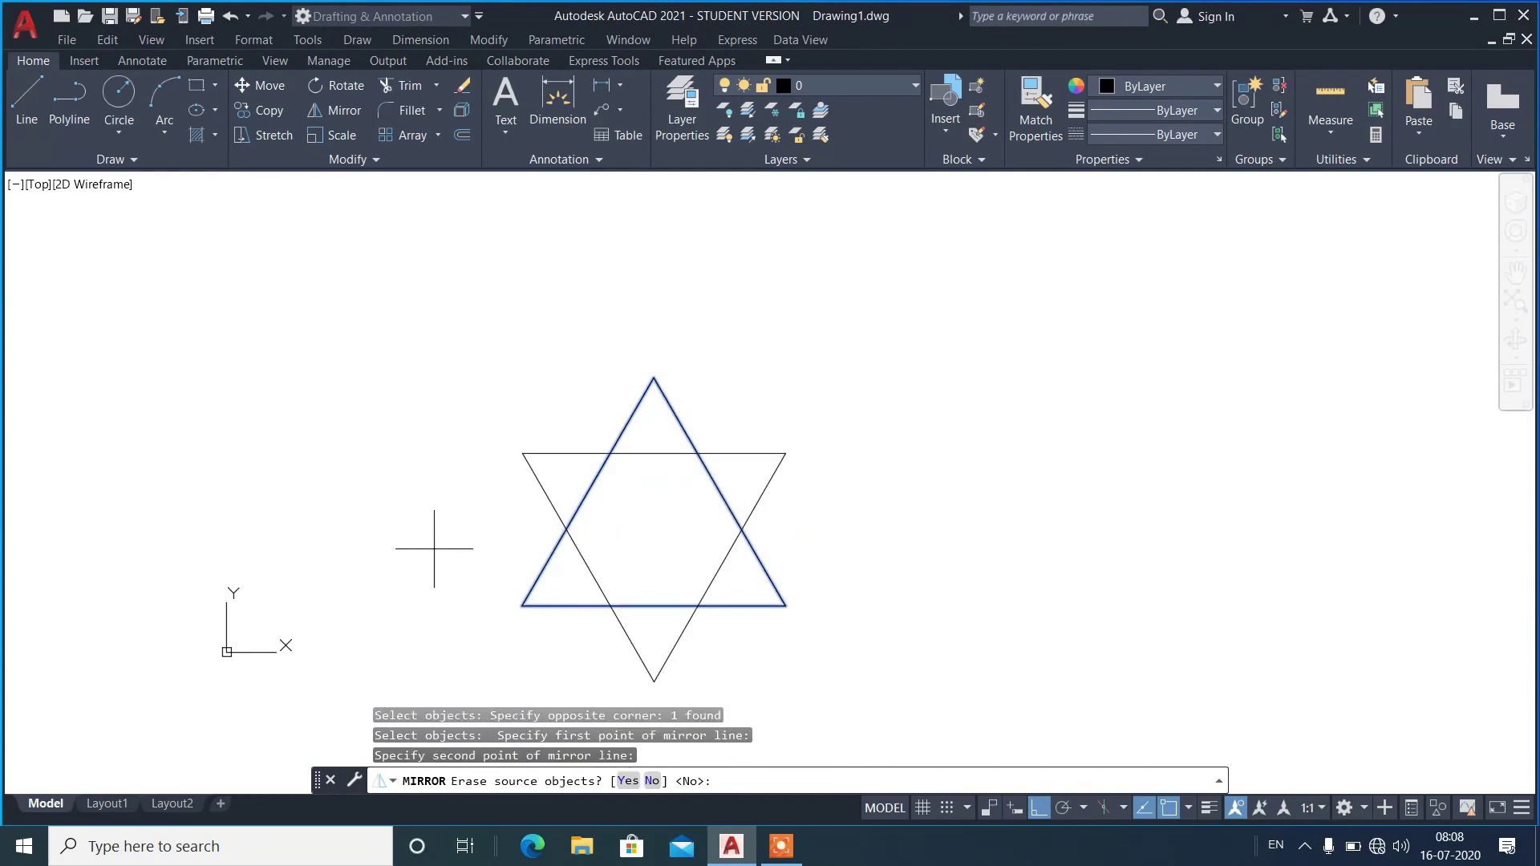
key("Return")
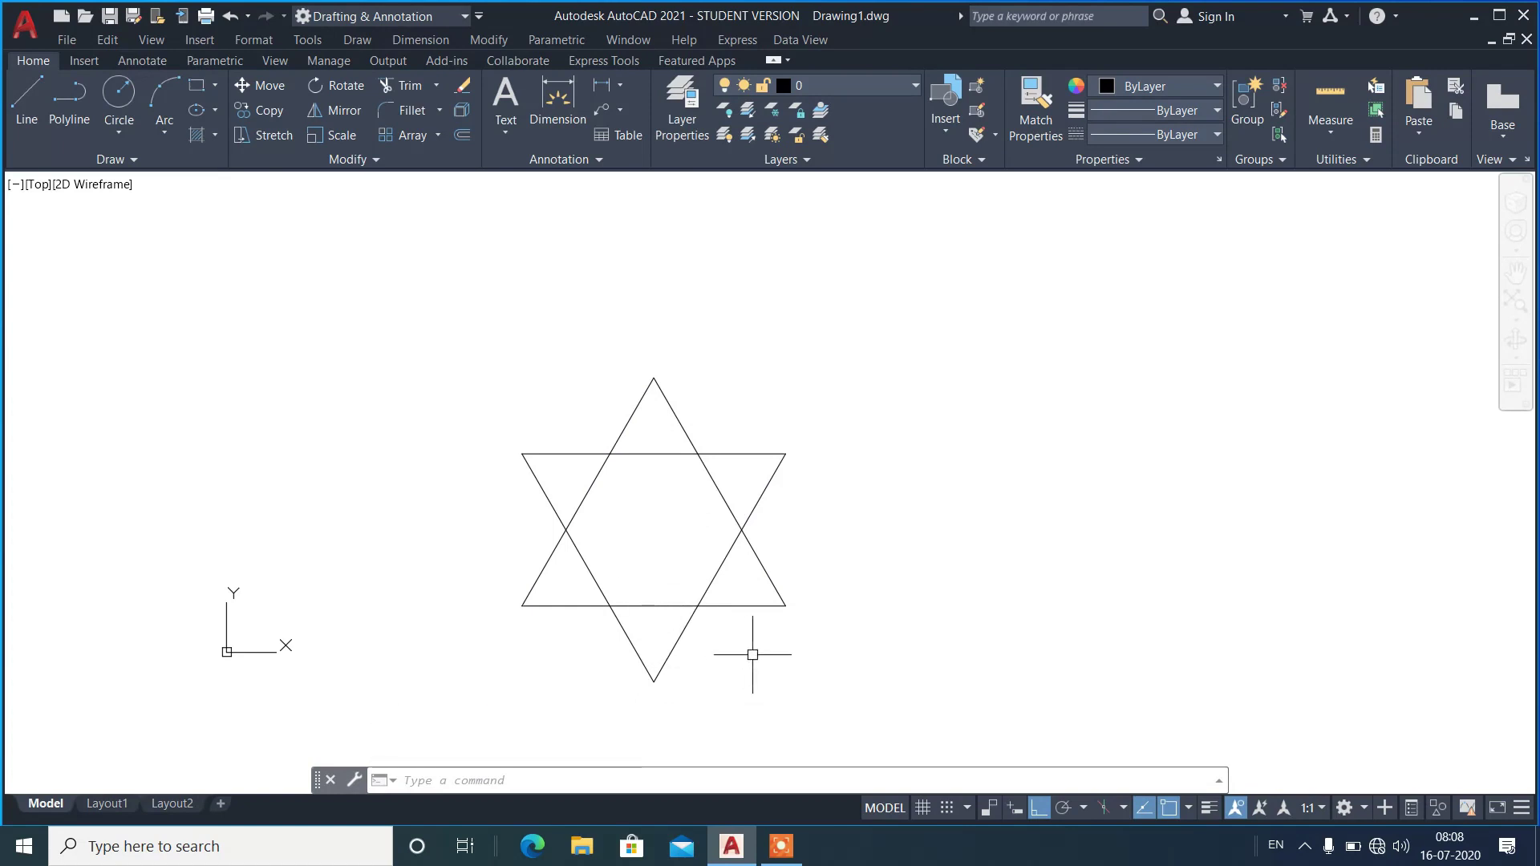
scroll(752, 654, "up", 2)
Crossing-select the star and erase it.
left_click(815, 377)
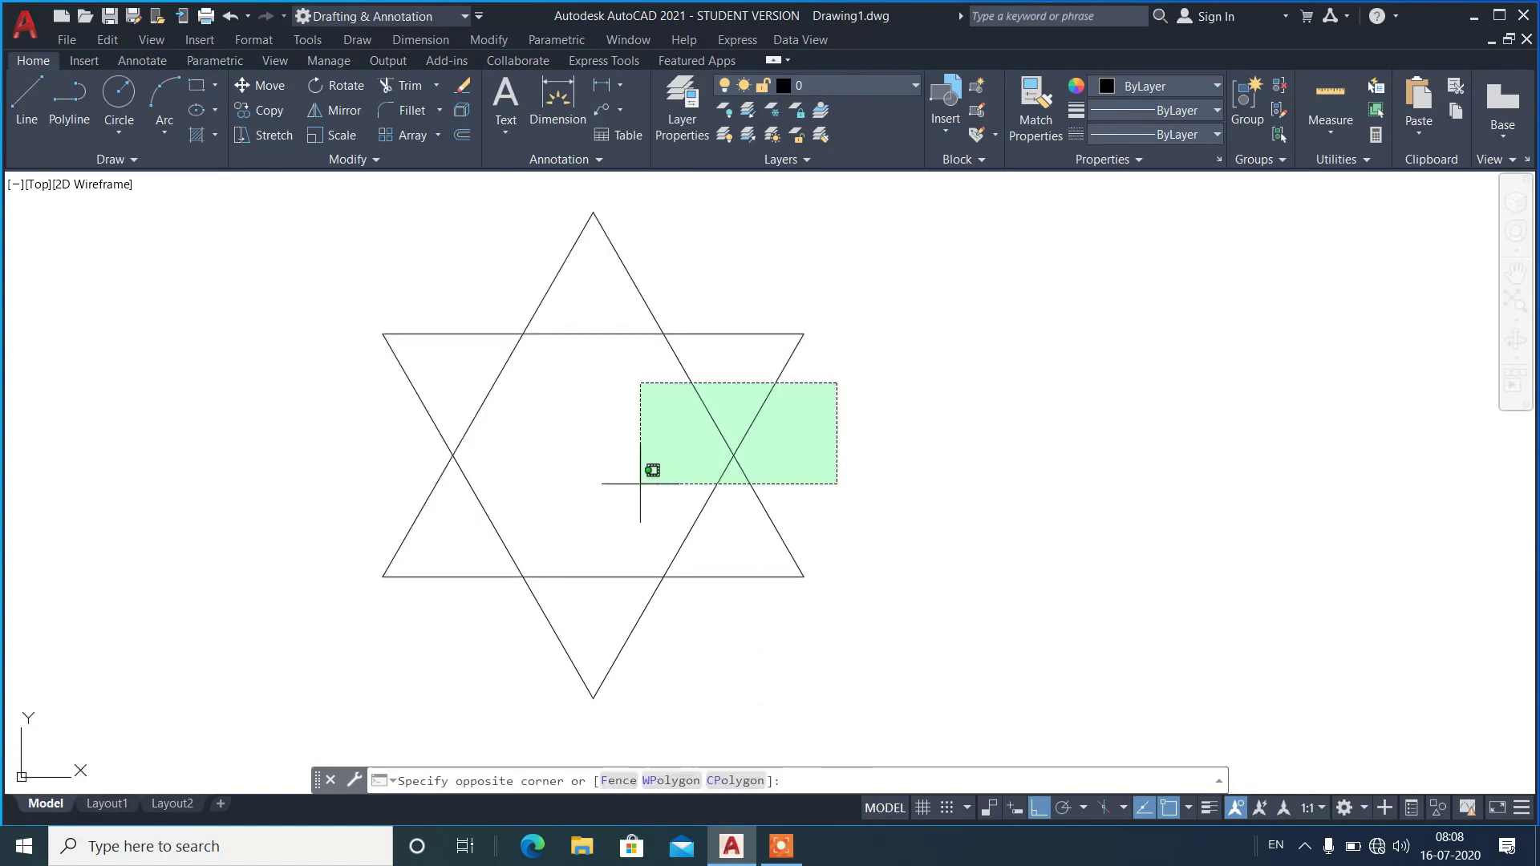
left_click(608, 513)
type("e")
key("Return")
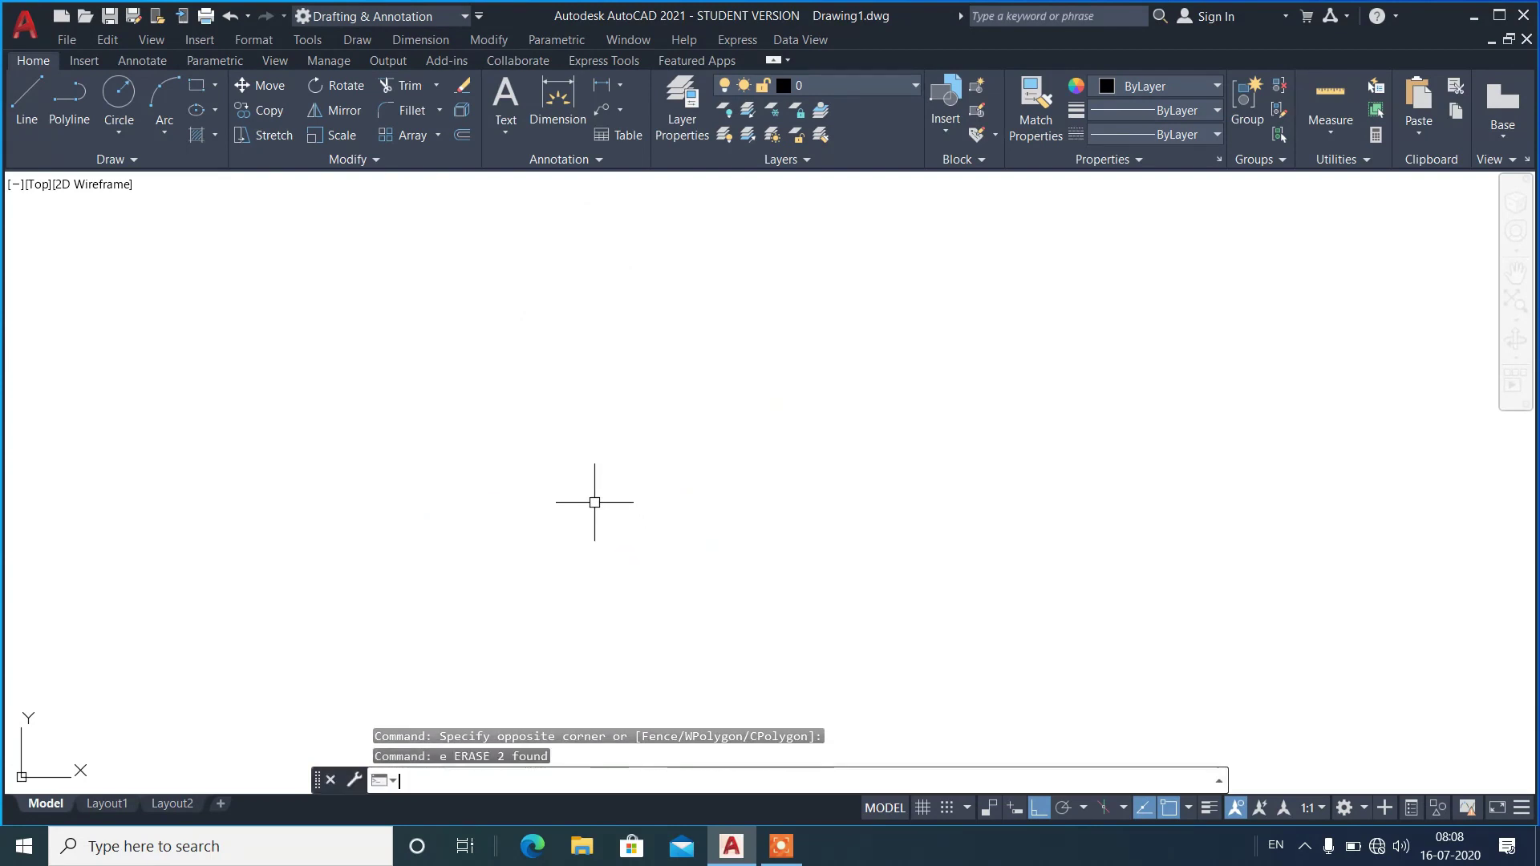
Start a line outline with segments of 1 down, 3 left, 3 down, 3 right.
type("l")
key("Return")
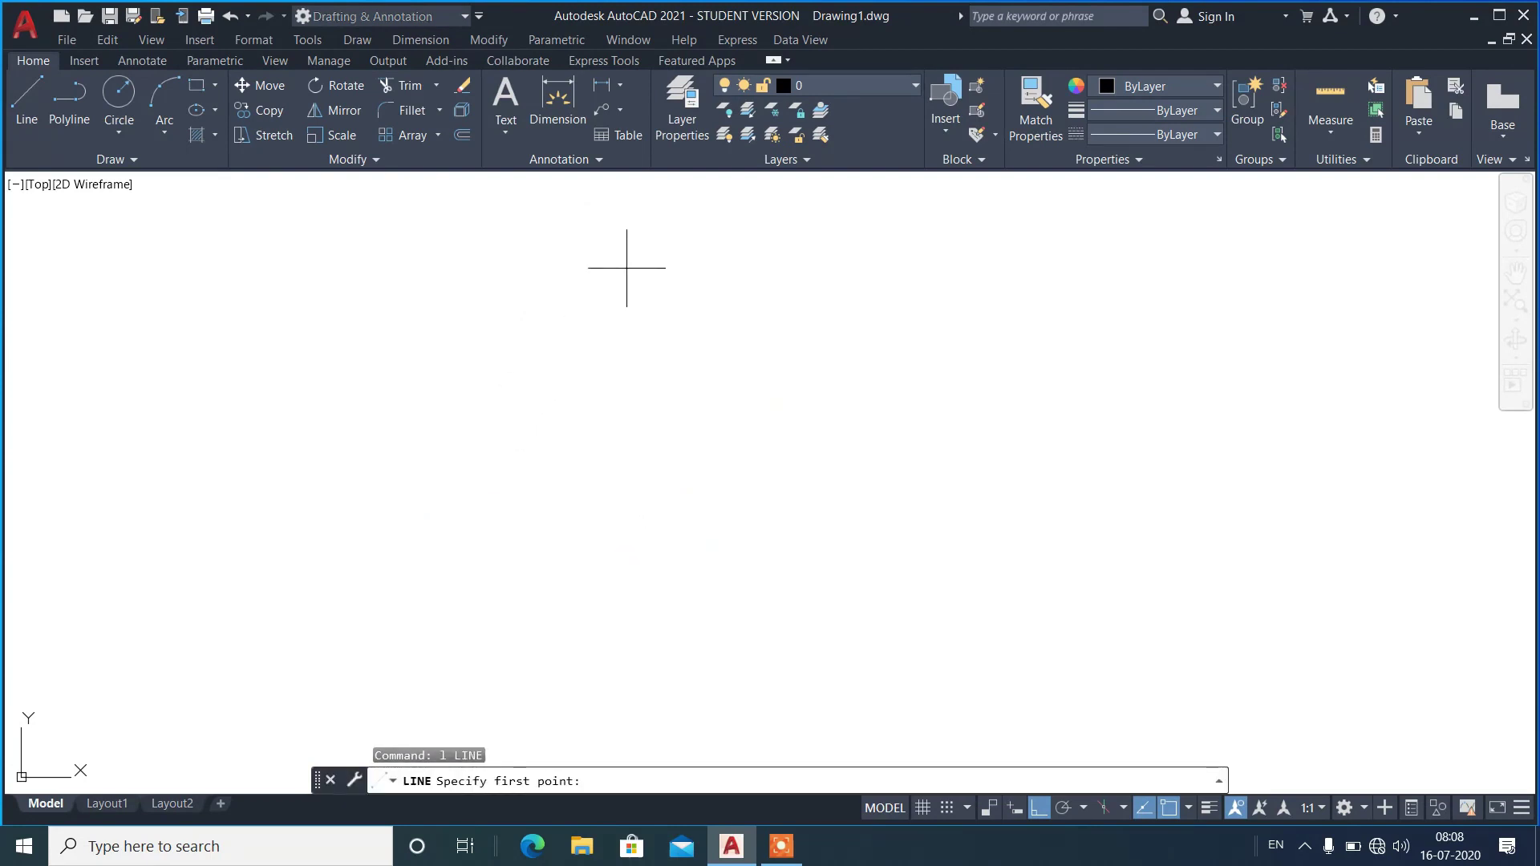
left_click(615, 258)
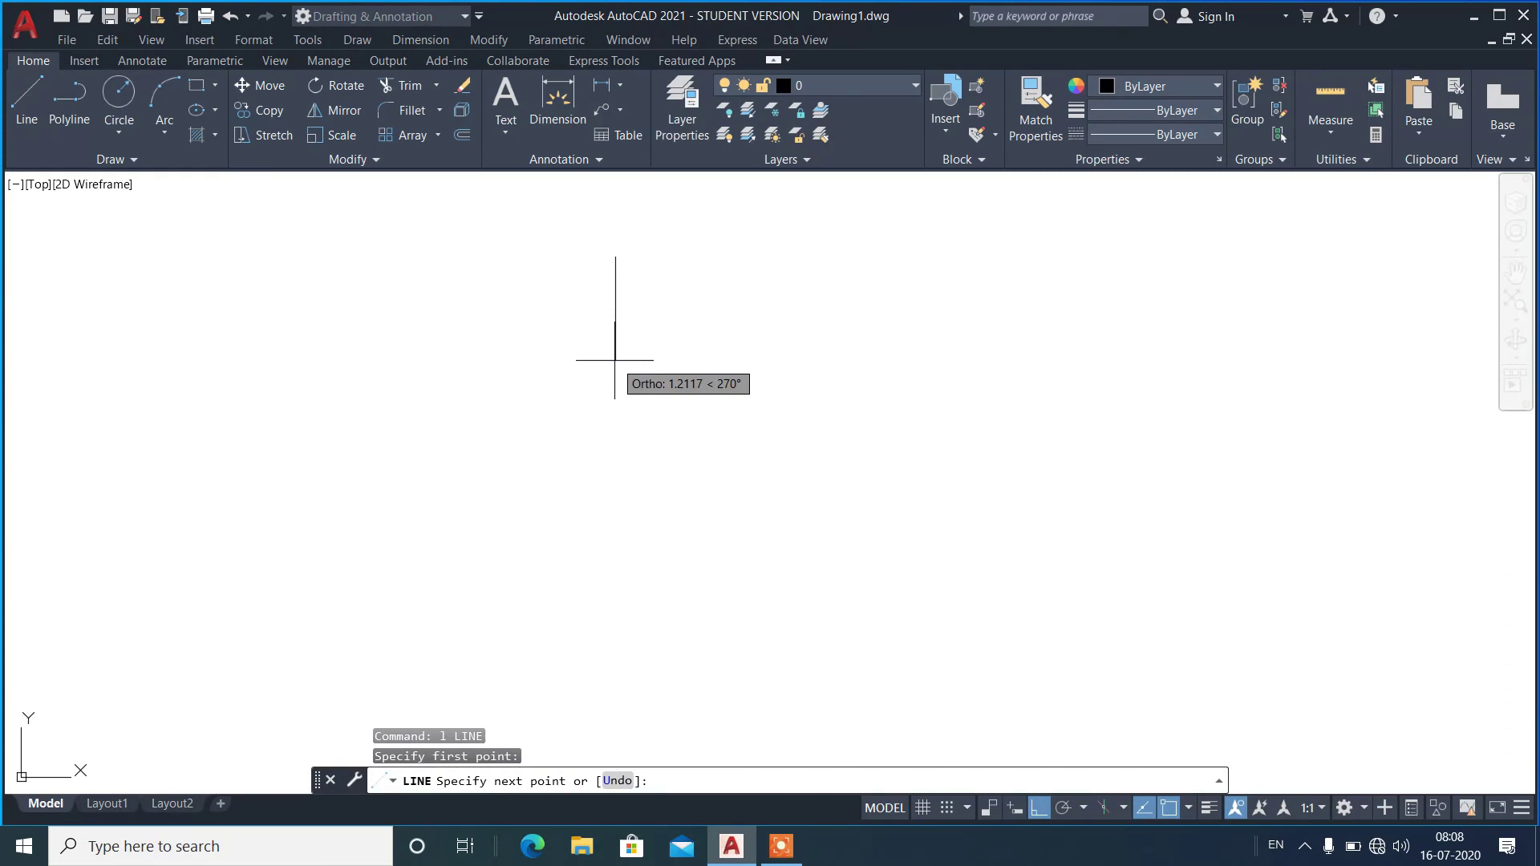
type("1")
key("Return")
type("3")
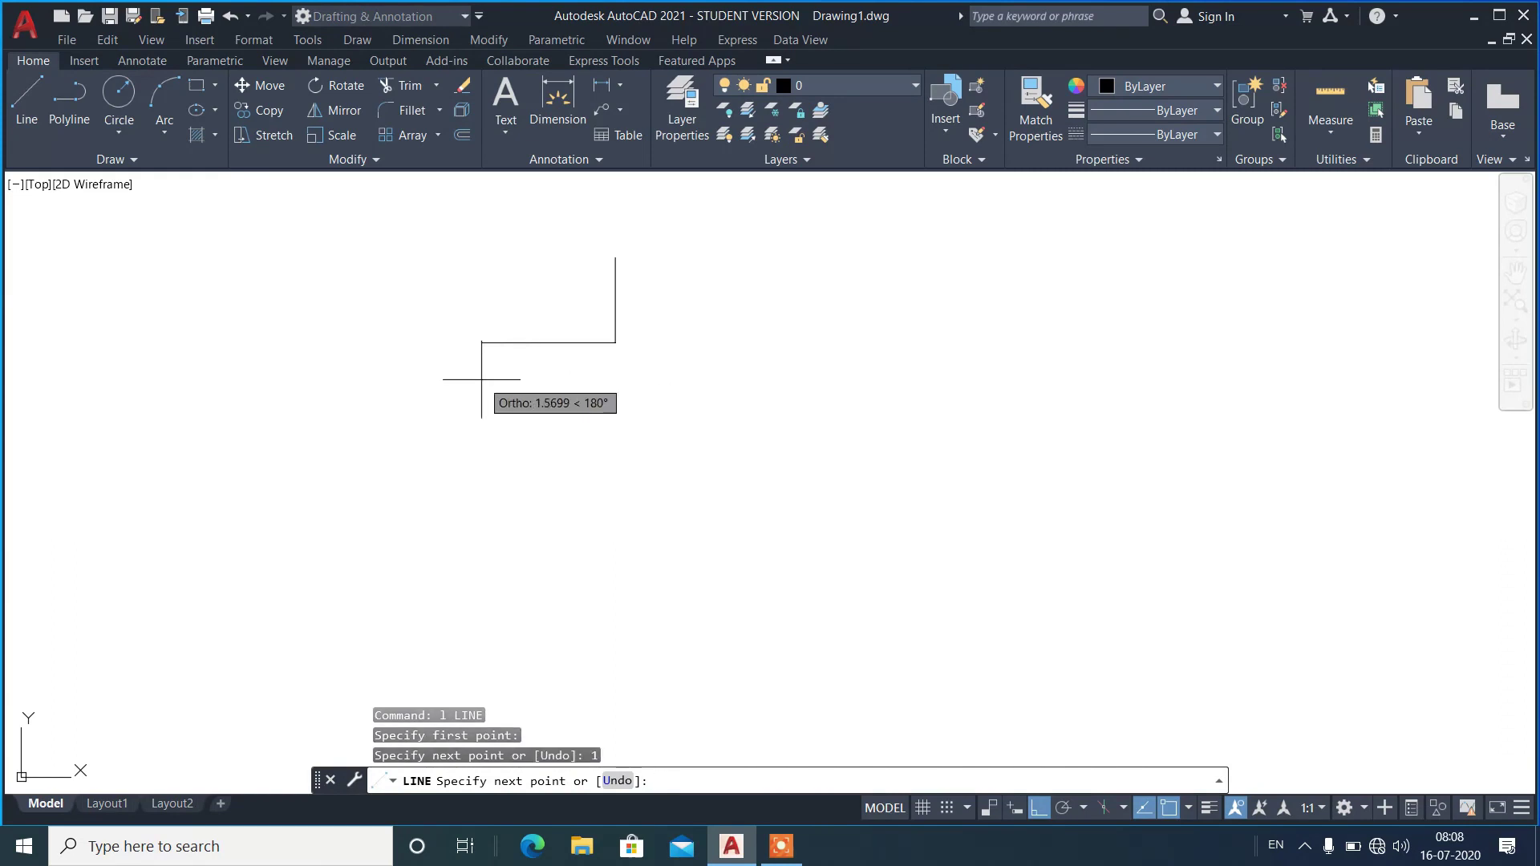
key("Return")
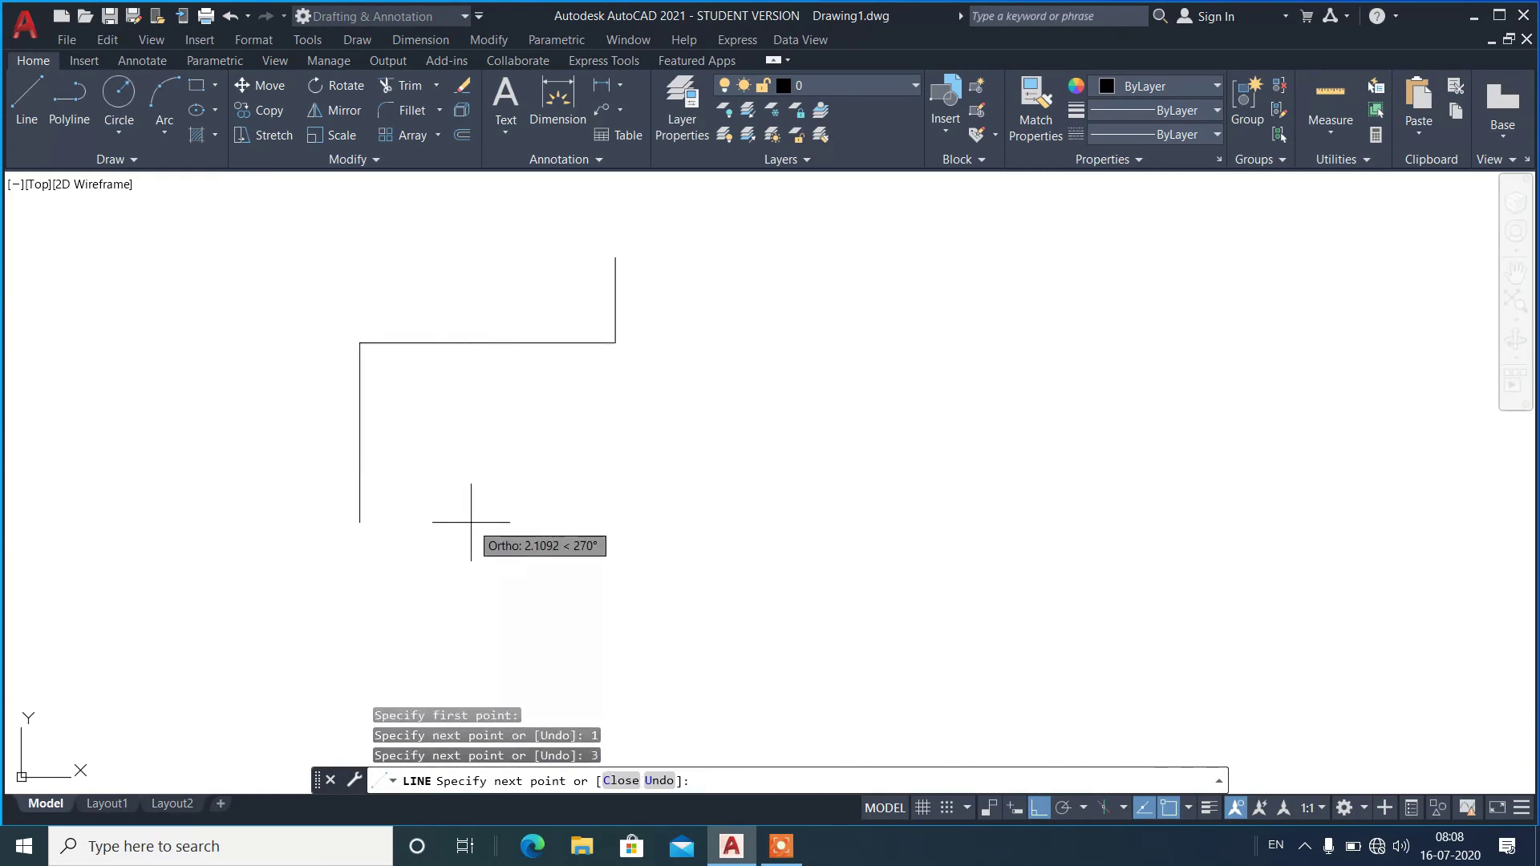
type("3")
key("Return")
type("3")
key("Return")
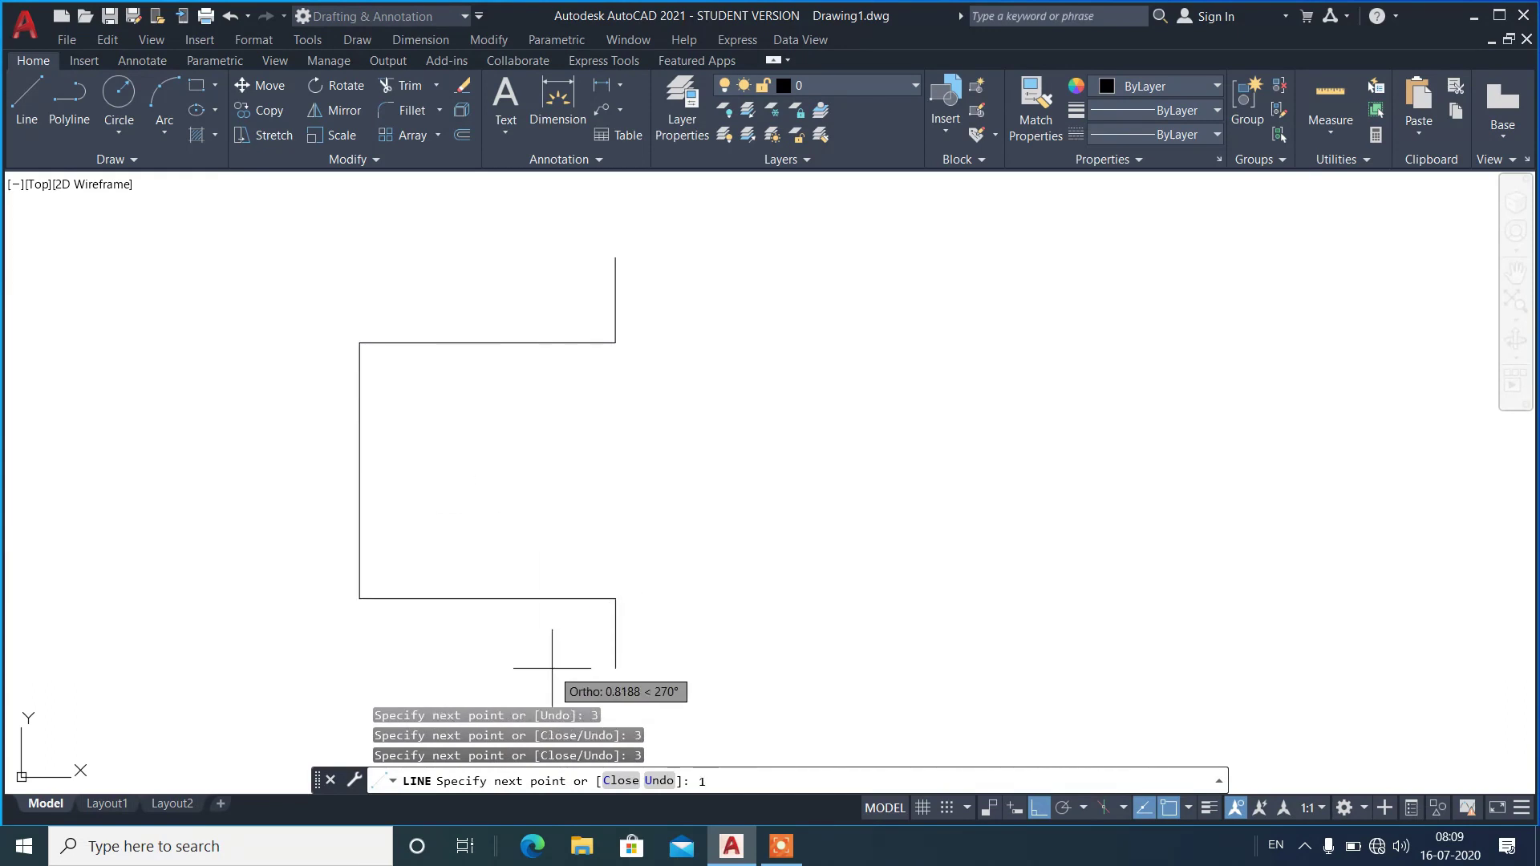
Finish the outline with segments 1 down, 4 left, 5 up, then close it.
key("Return")
type("4")
key("Return")
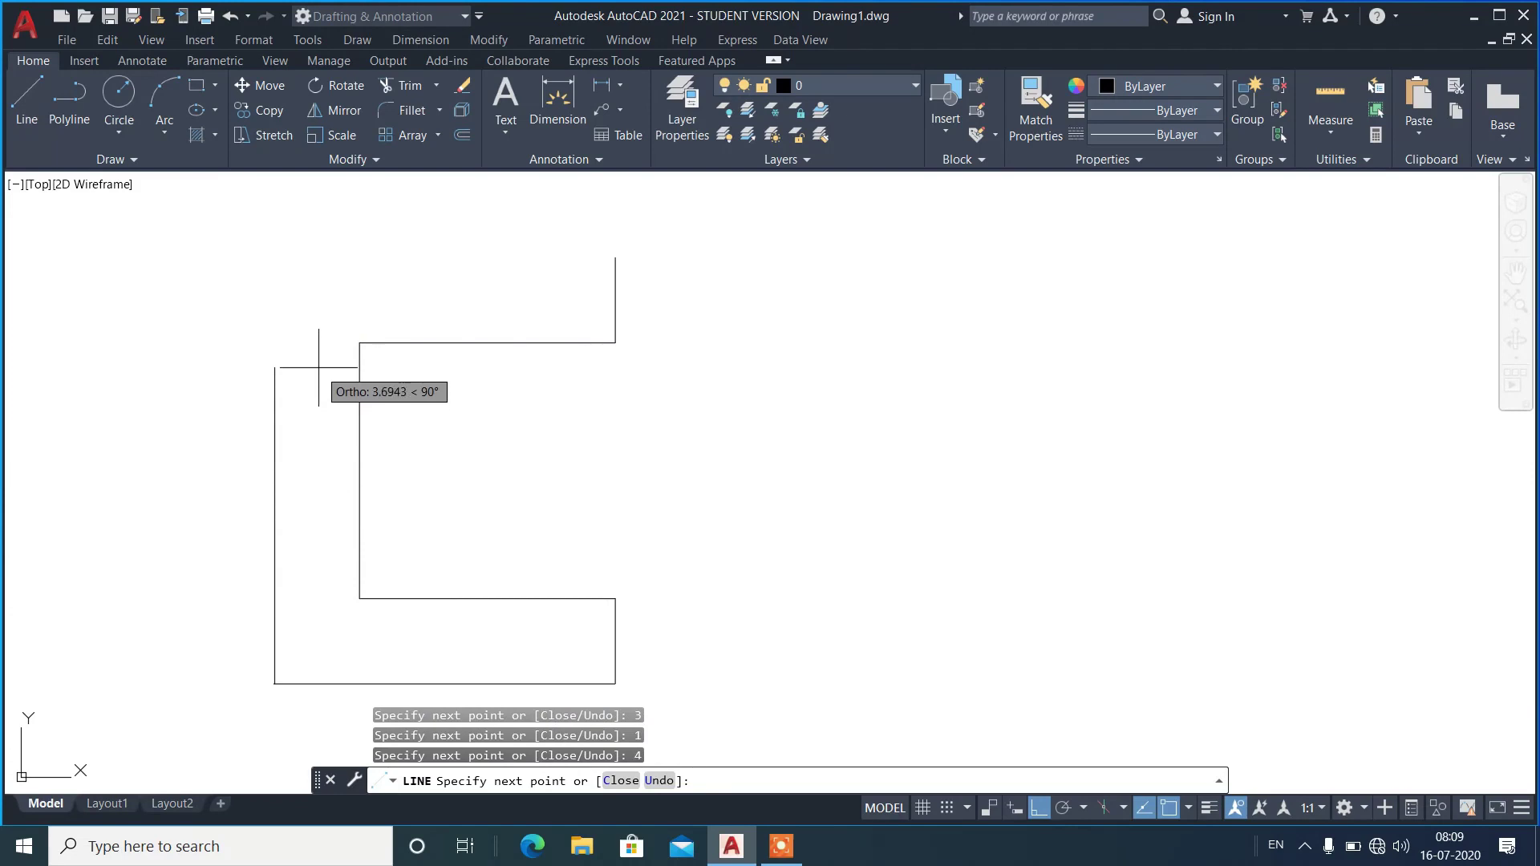
type("5")
key("Return")
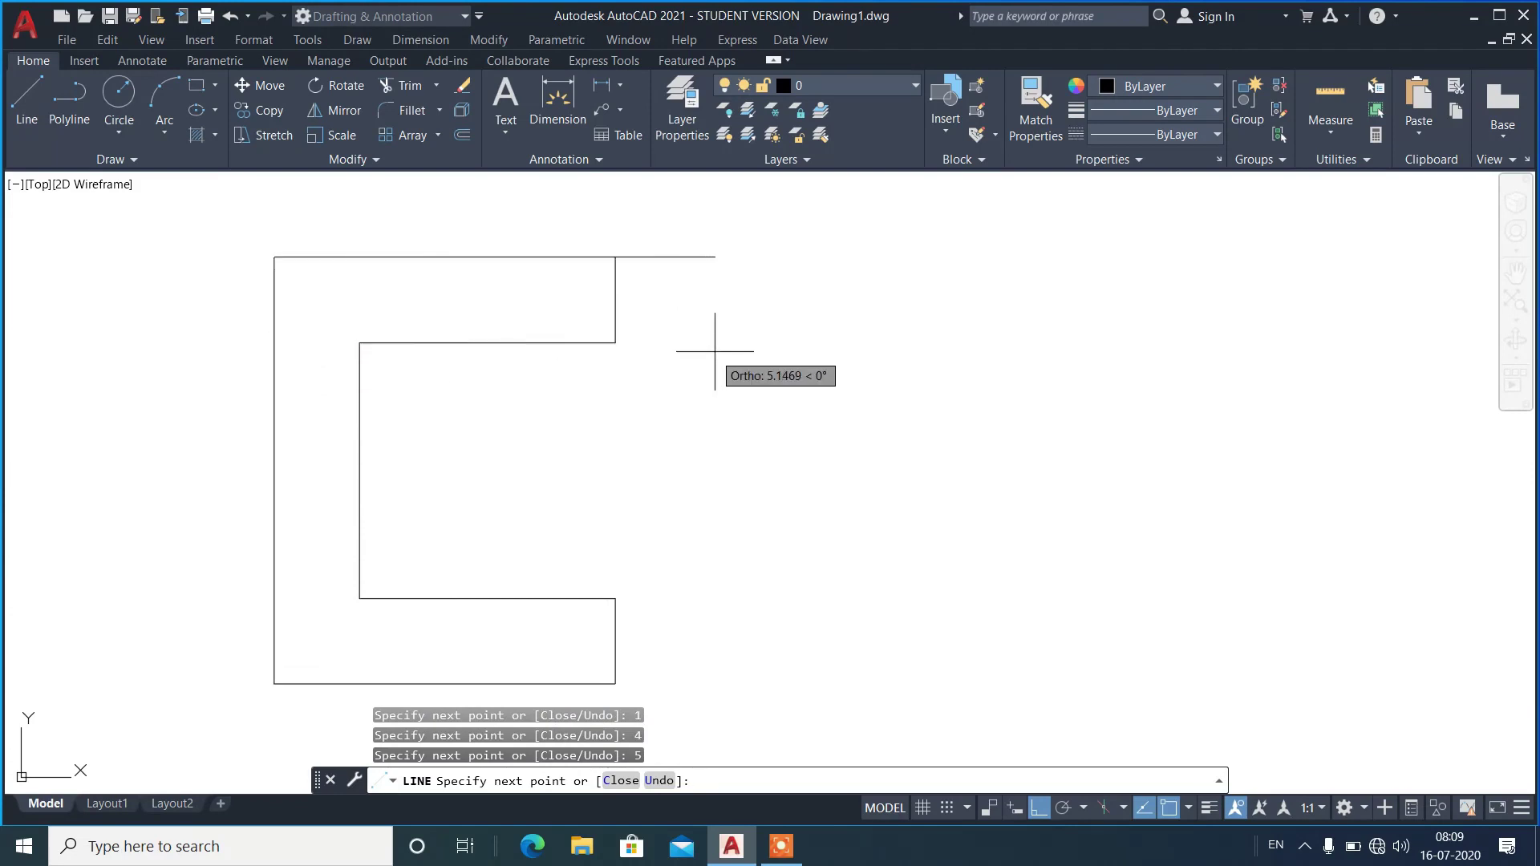
type("c")
key("Return")
scroll(326, 413, "down", 2)
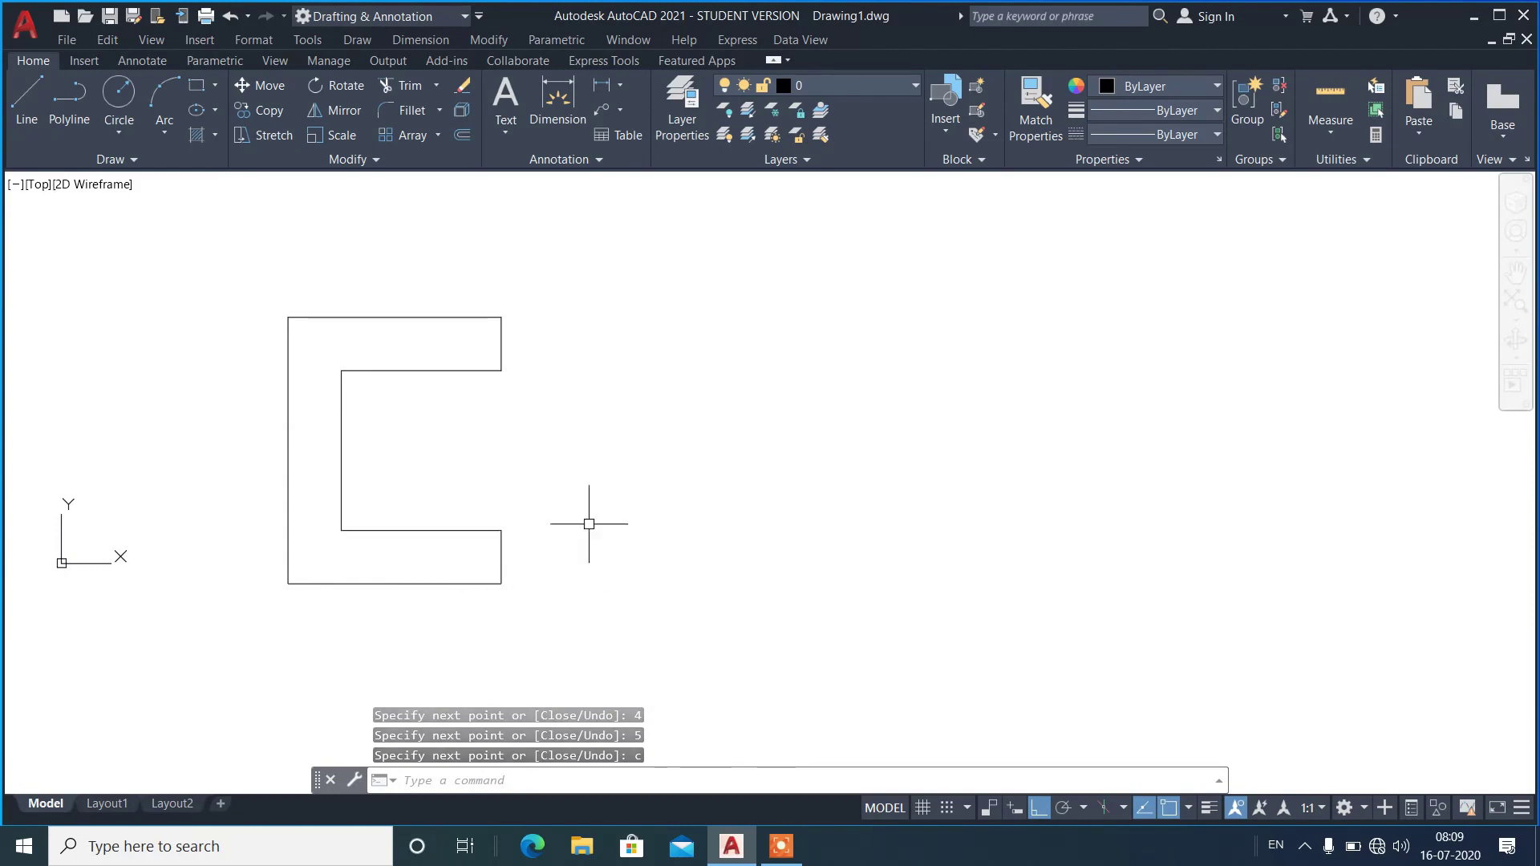
scroll(578, 599, "up", 2)
Draw a line from the C's bottom-right corner, 1 unit right then up vertically.
type("l")
key("Return")
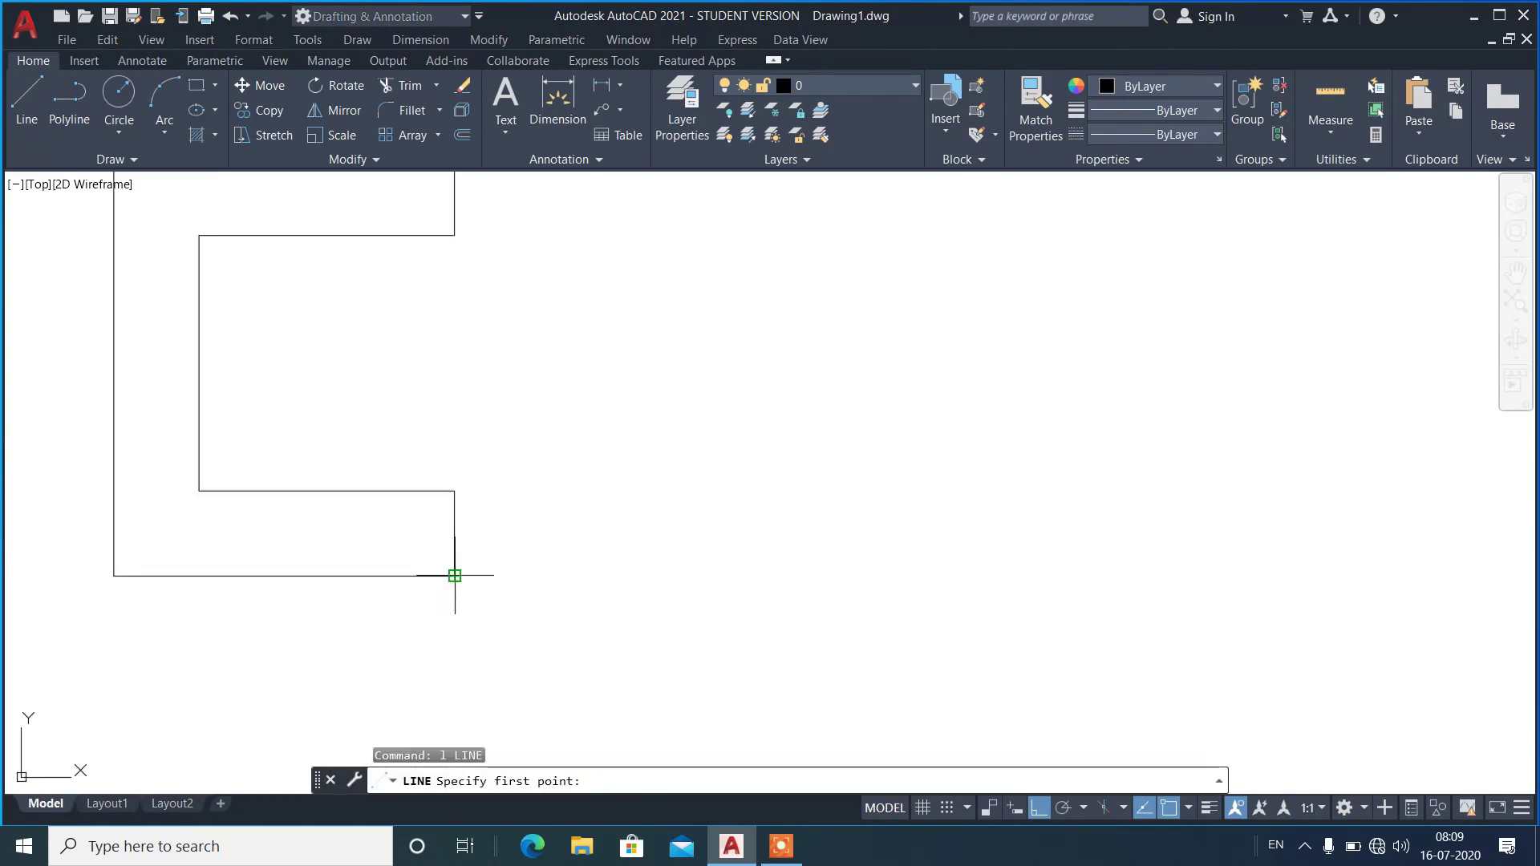
left_click(455, 575)
type("1")
key("Return")
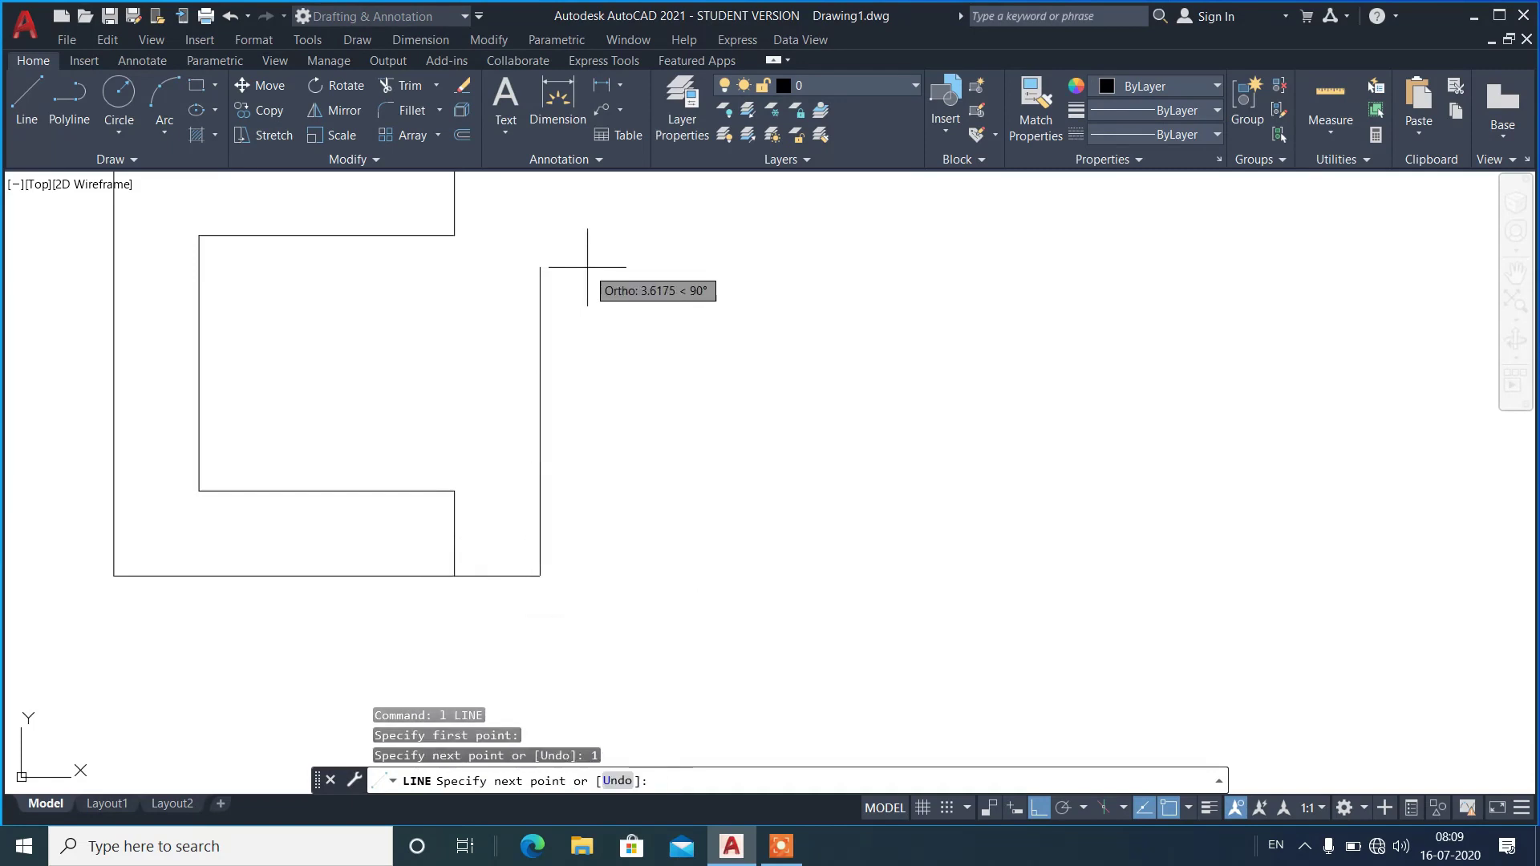
left_click(588, 267)
key("Escape")
Erase the short 1-unit bottom stub.
left_click(516, 591)
left_click(503, 540)
type("e")
key("Return")
scroll(819, 518, "down", 2)
Mirror the C outline across the vertical line, keeping the original.
type("mi")
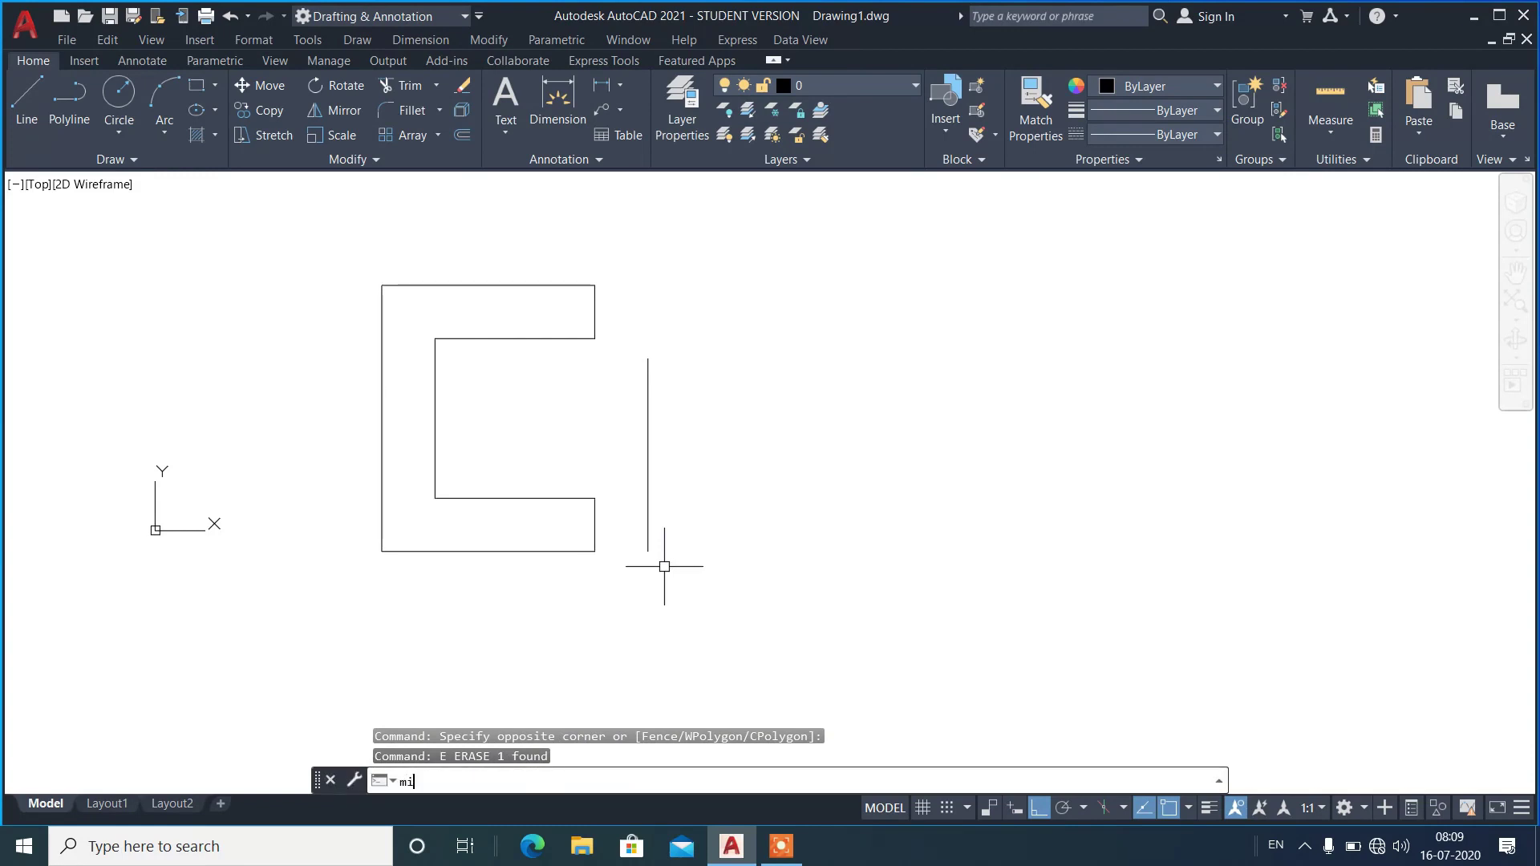
key("Return")
left_click(638, 564)
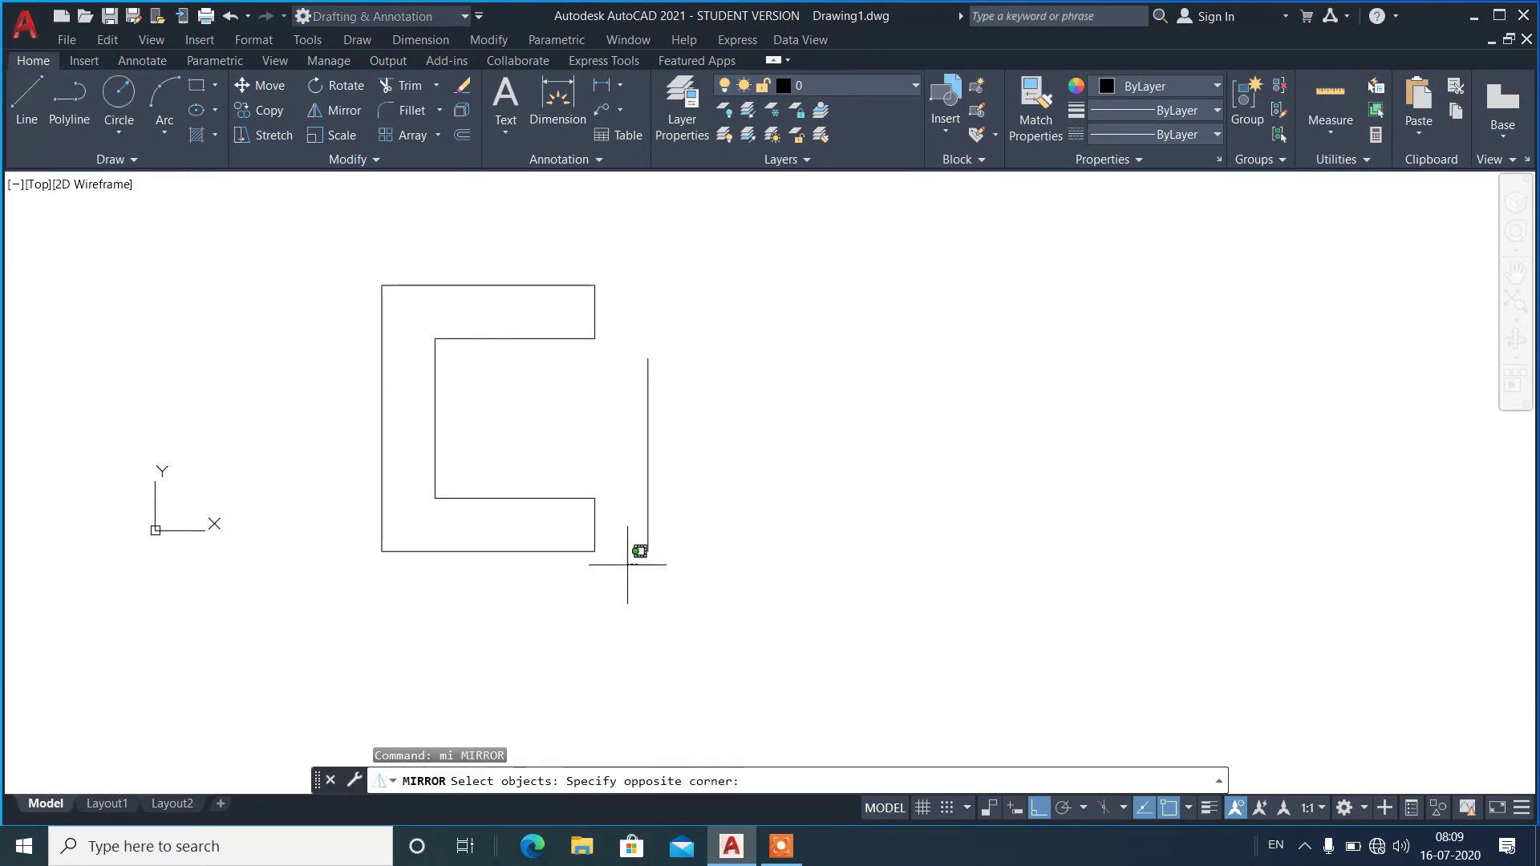
left_click(357, 272)
left_click(648, 358)
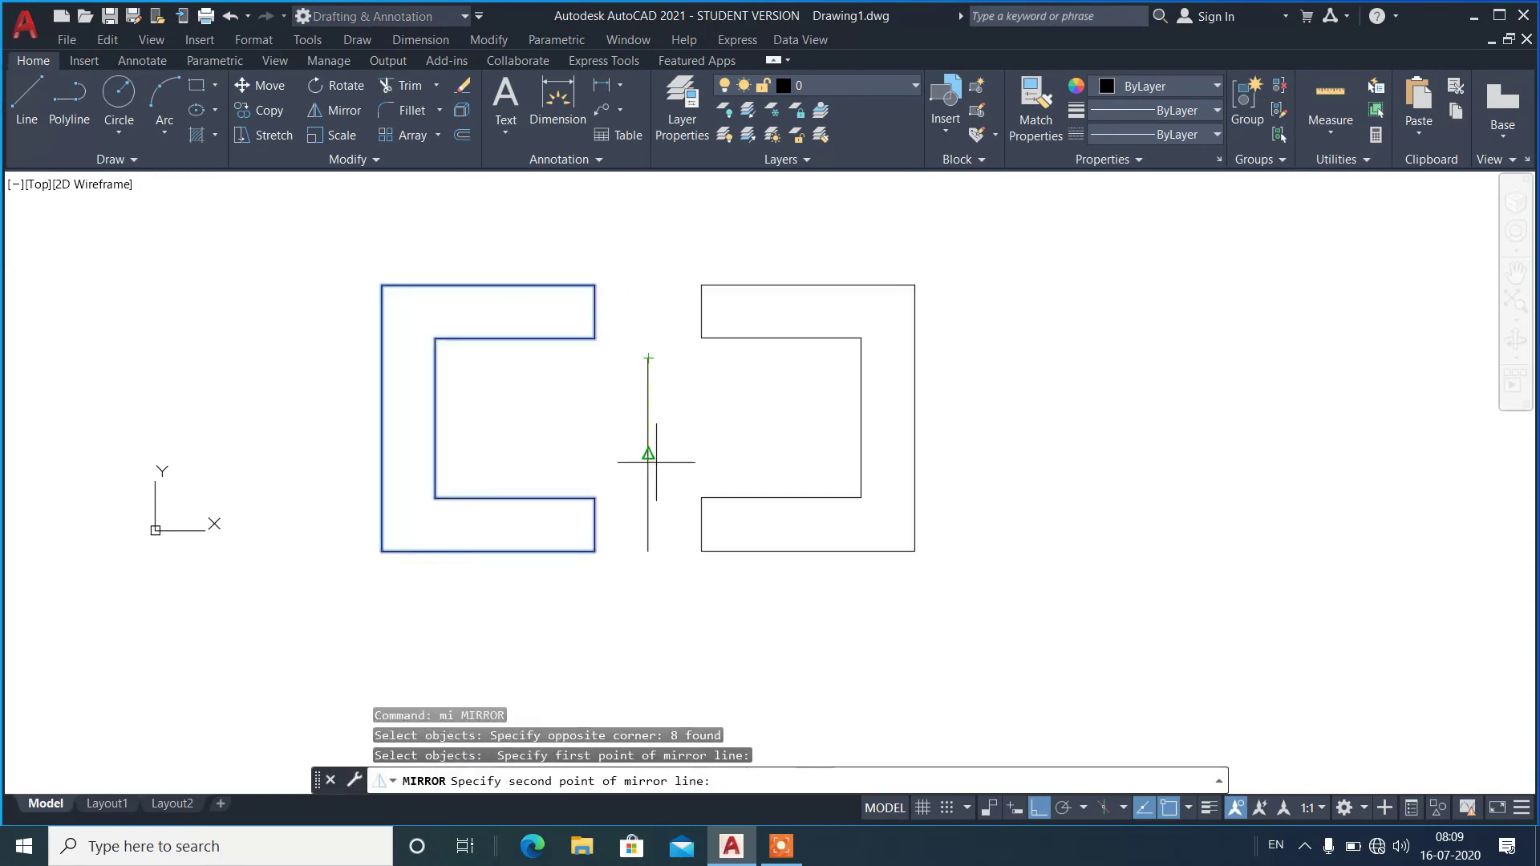
left_click(647, 550)
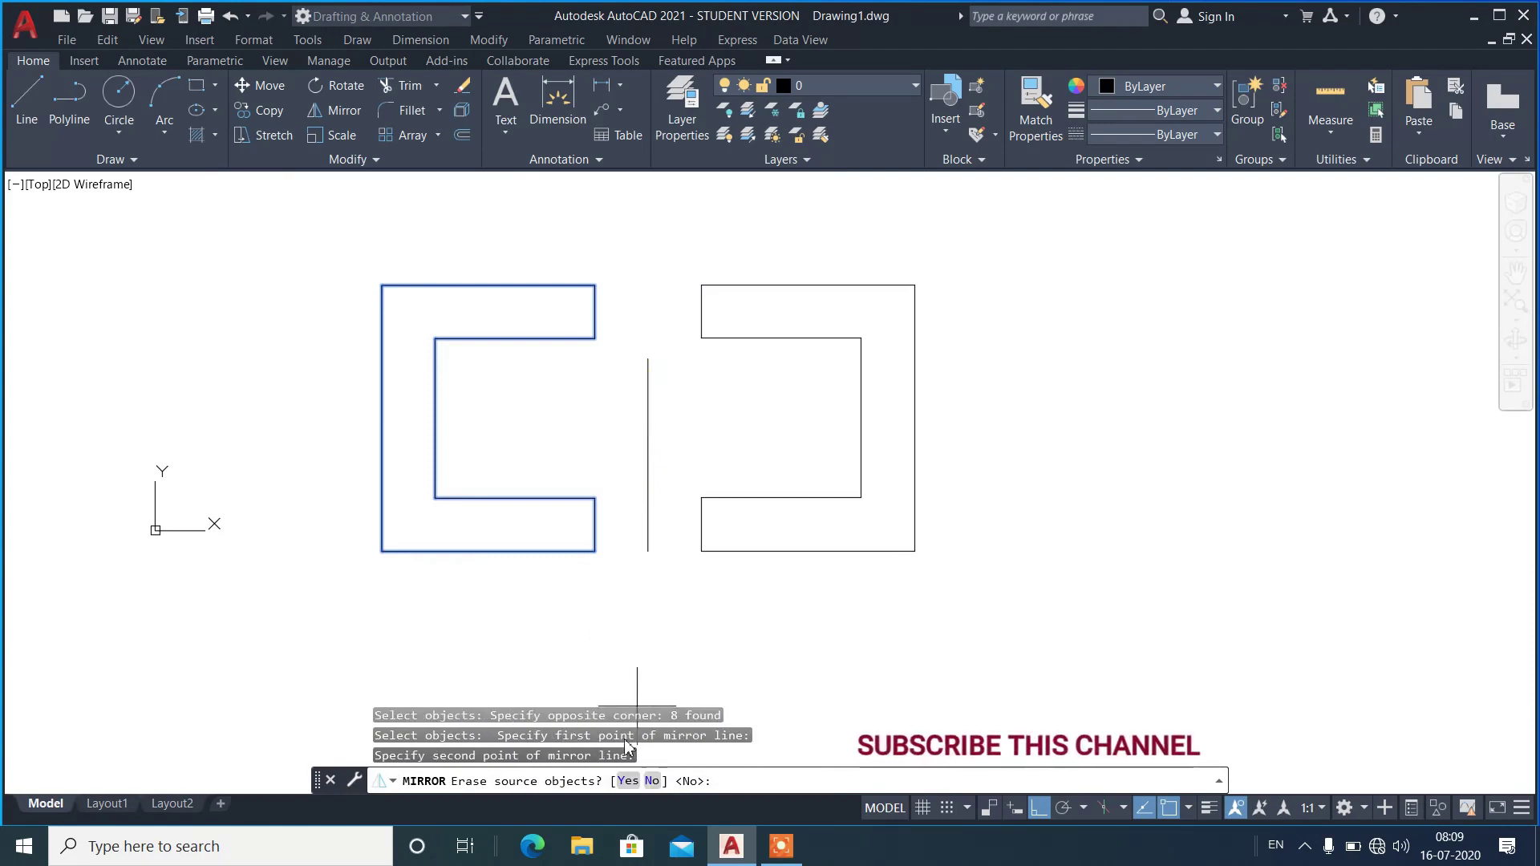
key("Return")
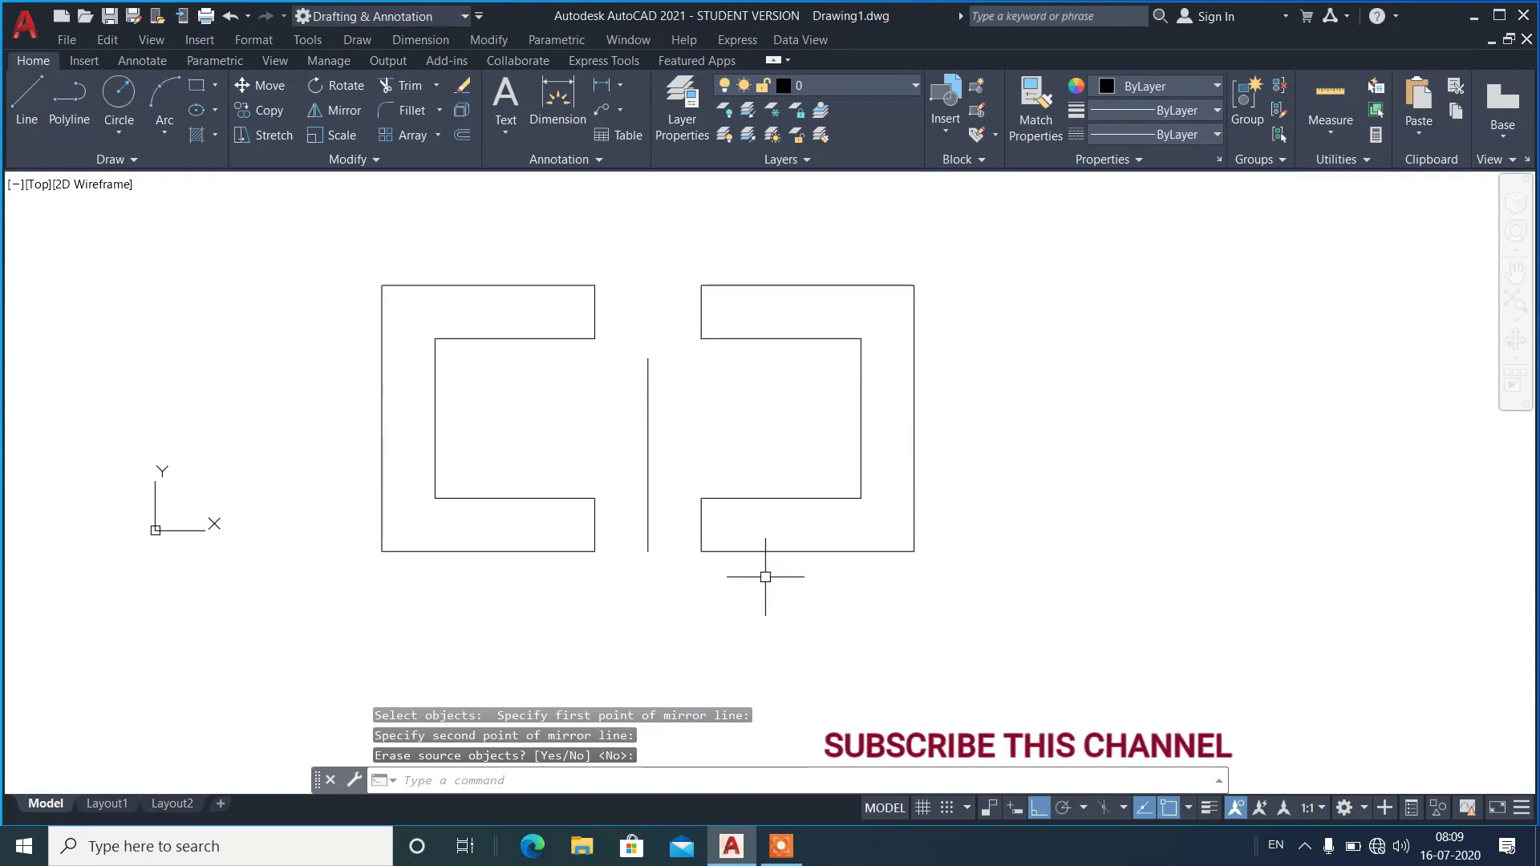
Add a 2.0000 linear dimension between the two C shapes' inner corners.
type("dli")
key("Return")
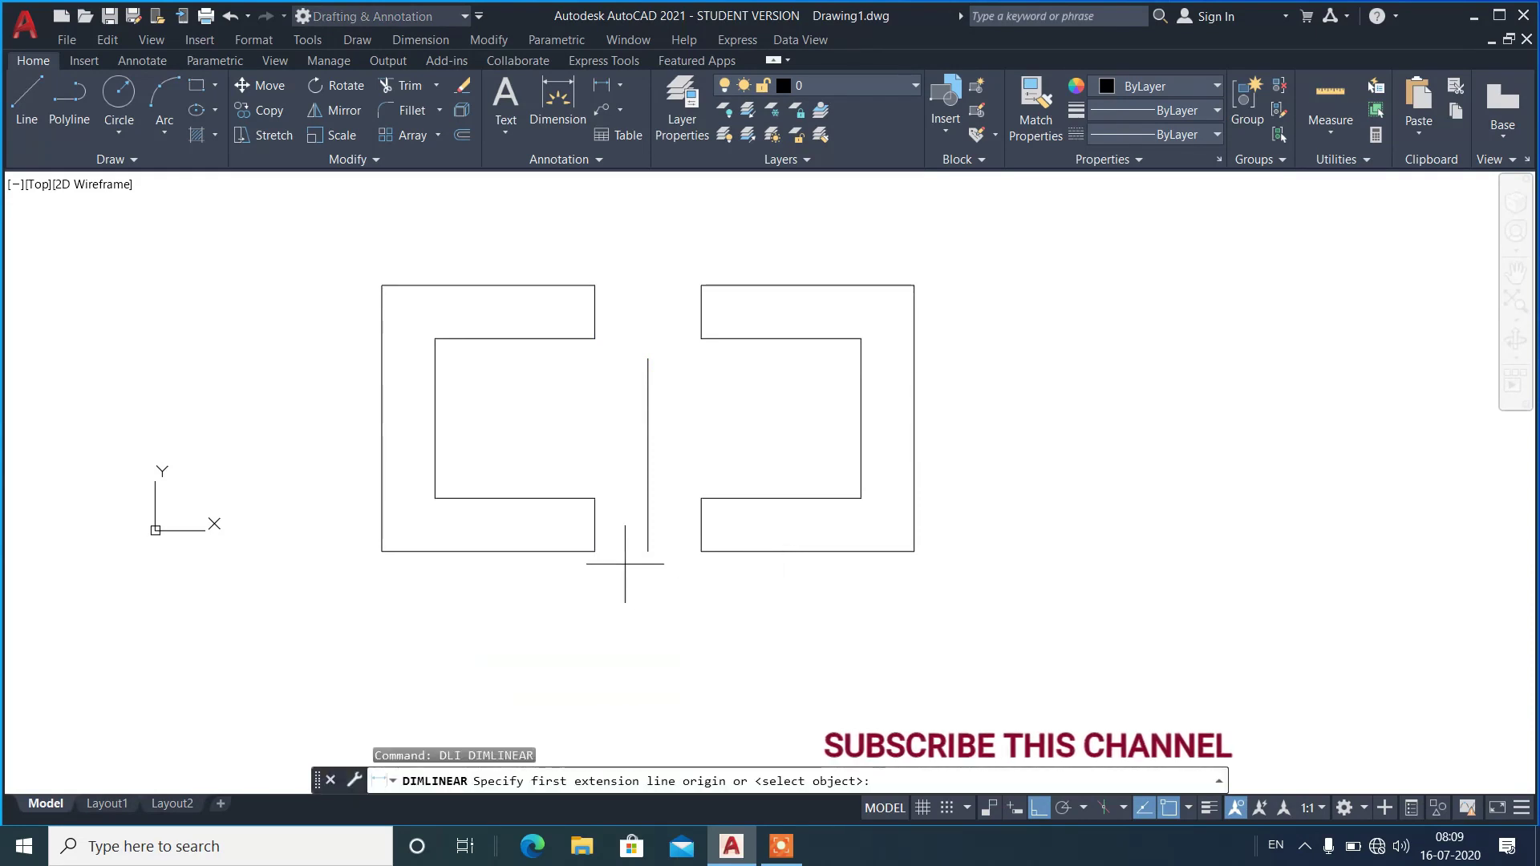
left_click(594, 551)
left_click(702, 551)
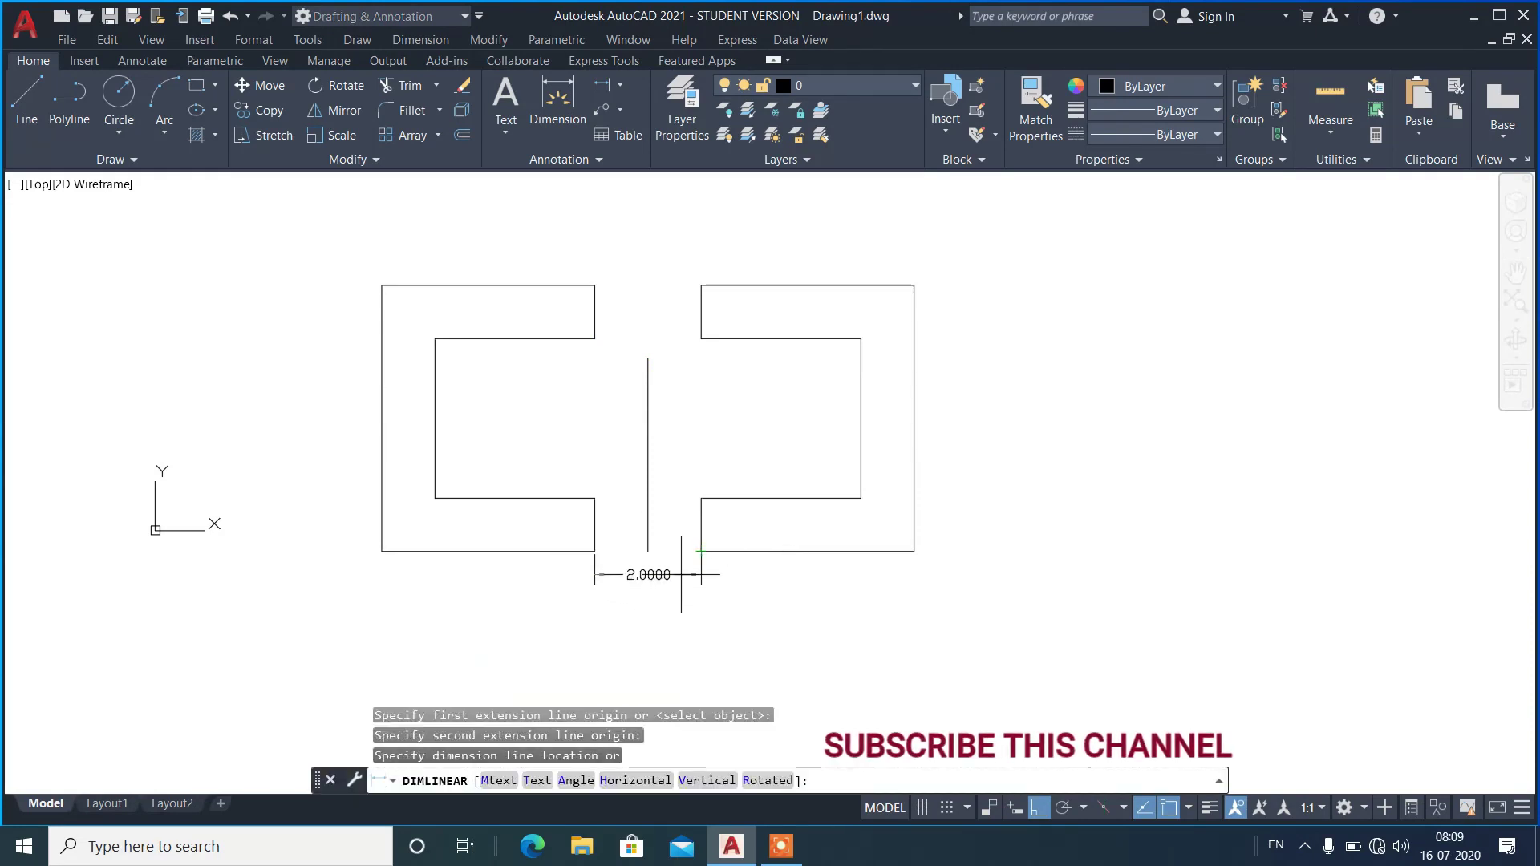
left_click(688, 591)
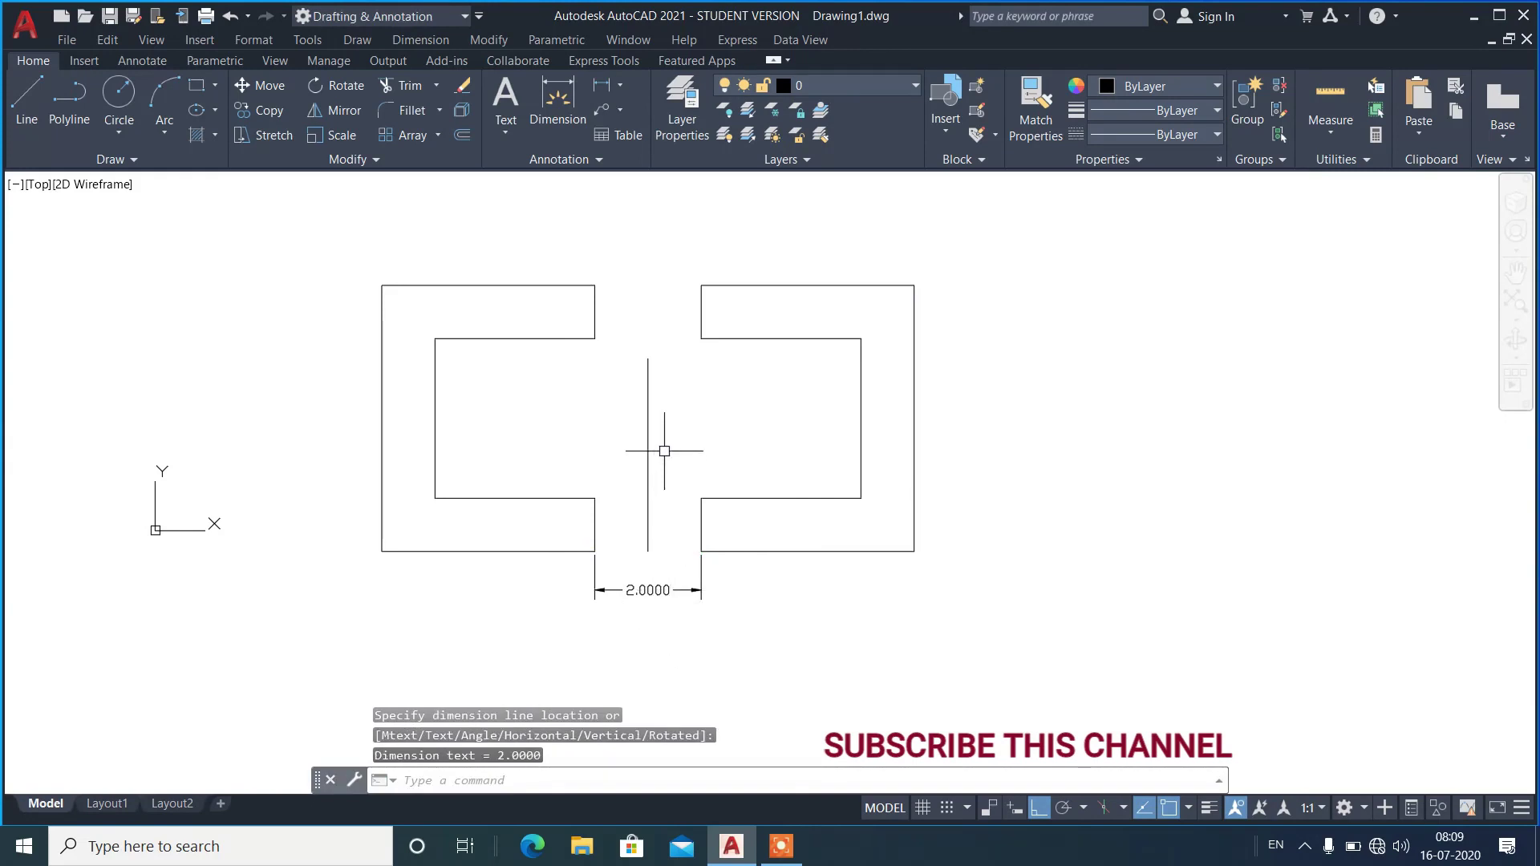
Erase the vertical centre line.
left_click_drag(656, 447, 583, 449)
type("e")
key("Return")
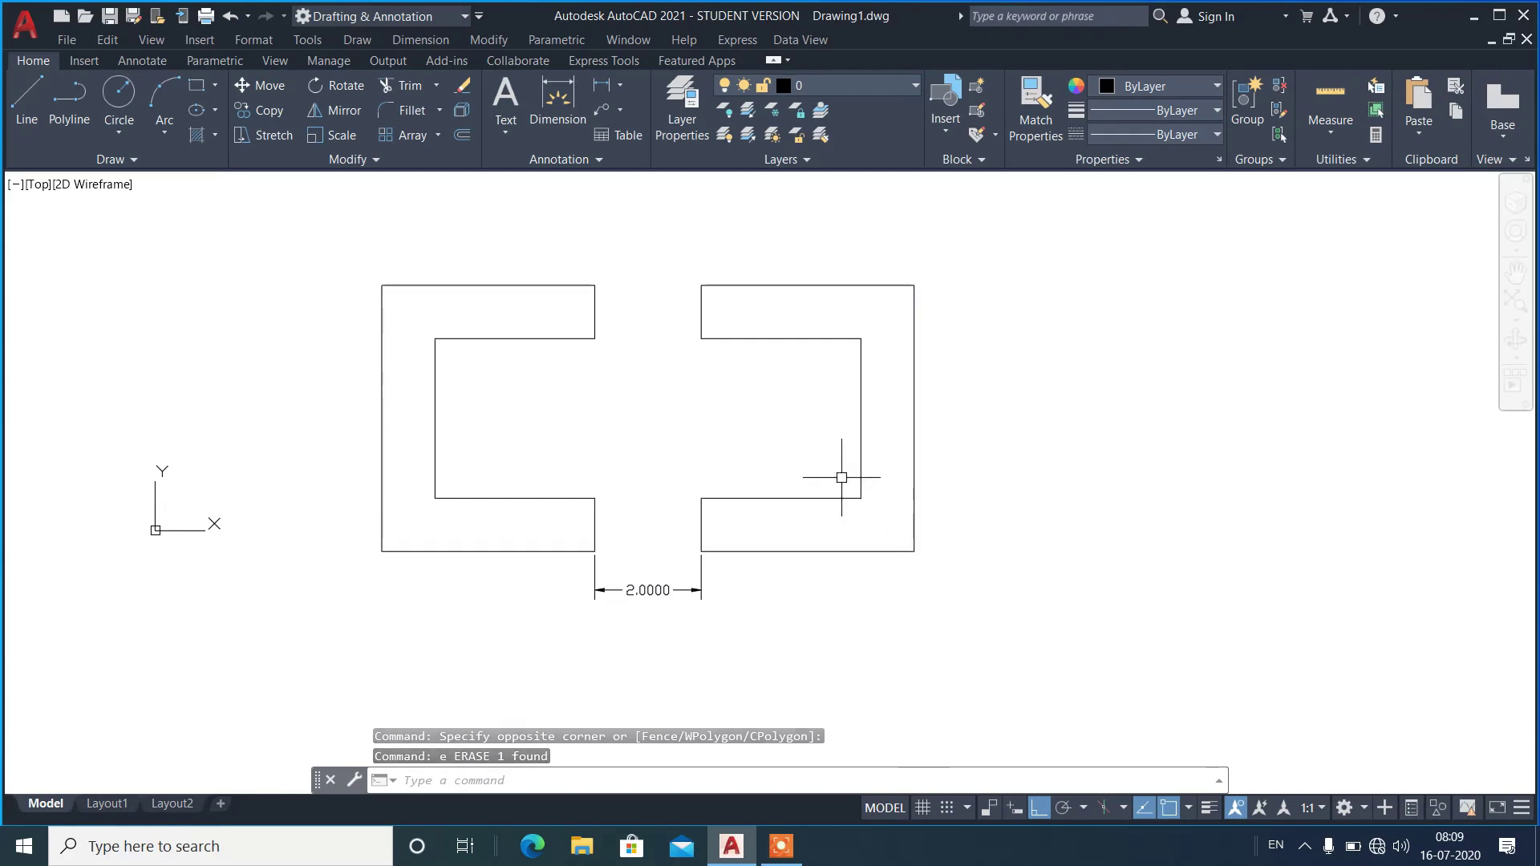
Select both C shapes and the dimension and delete them.
scroll(498, 435, "down", 2)
left_click(793, 571)
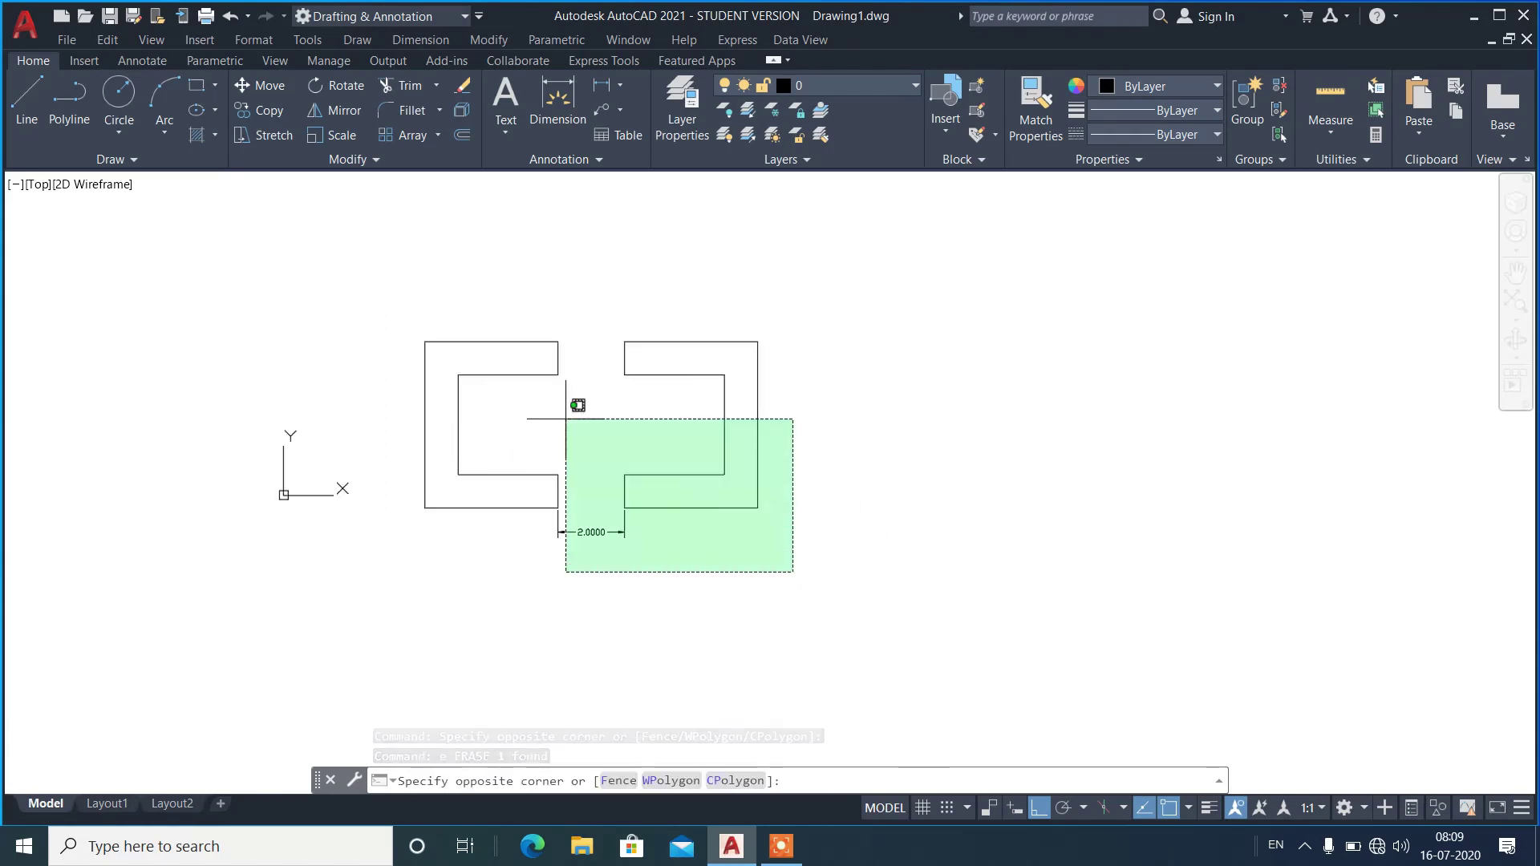
left_click(416, 311)
scroll(754, 385, "up", 1)
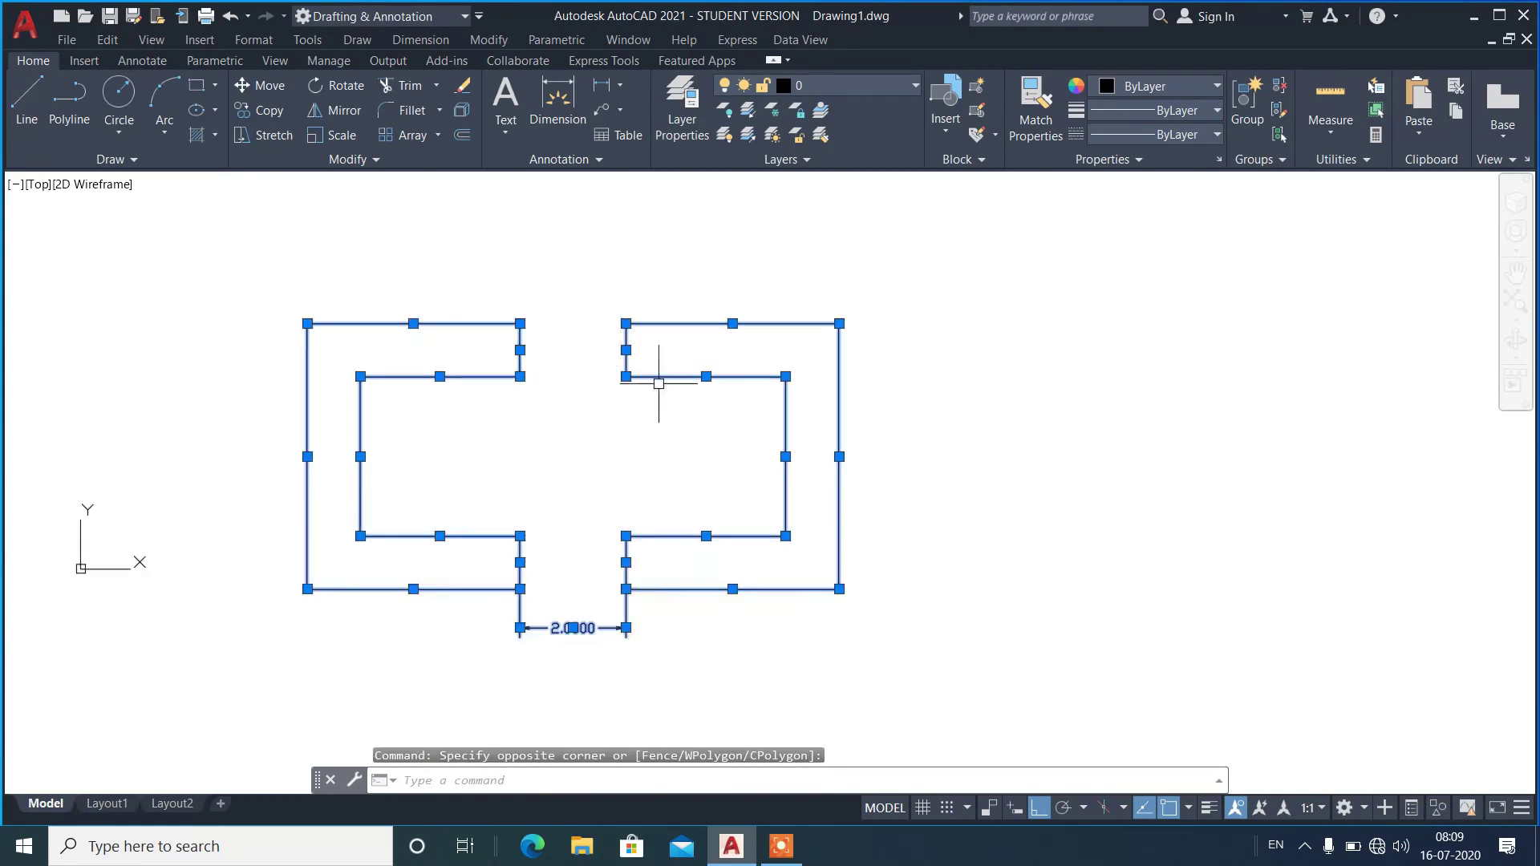
key("Delete")
Draw a large circle and a small concentric circle from the same centre.
type("c")
key("Return")
left_click(612, 444)
left_click(782, 443)
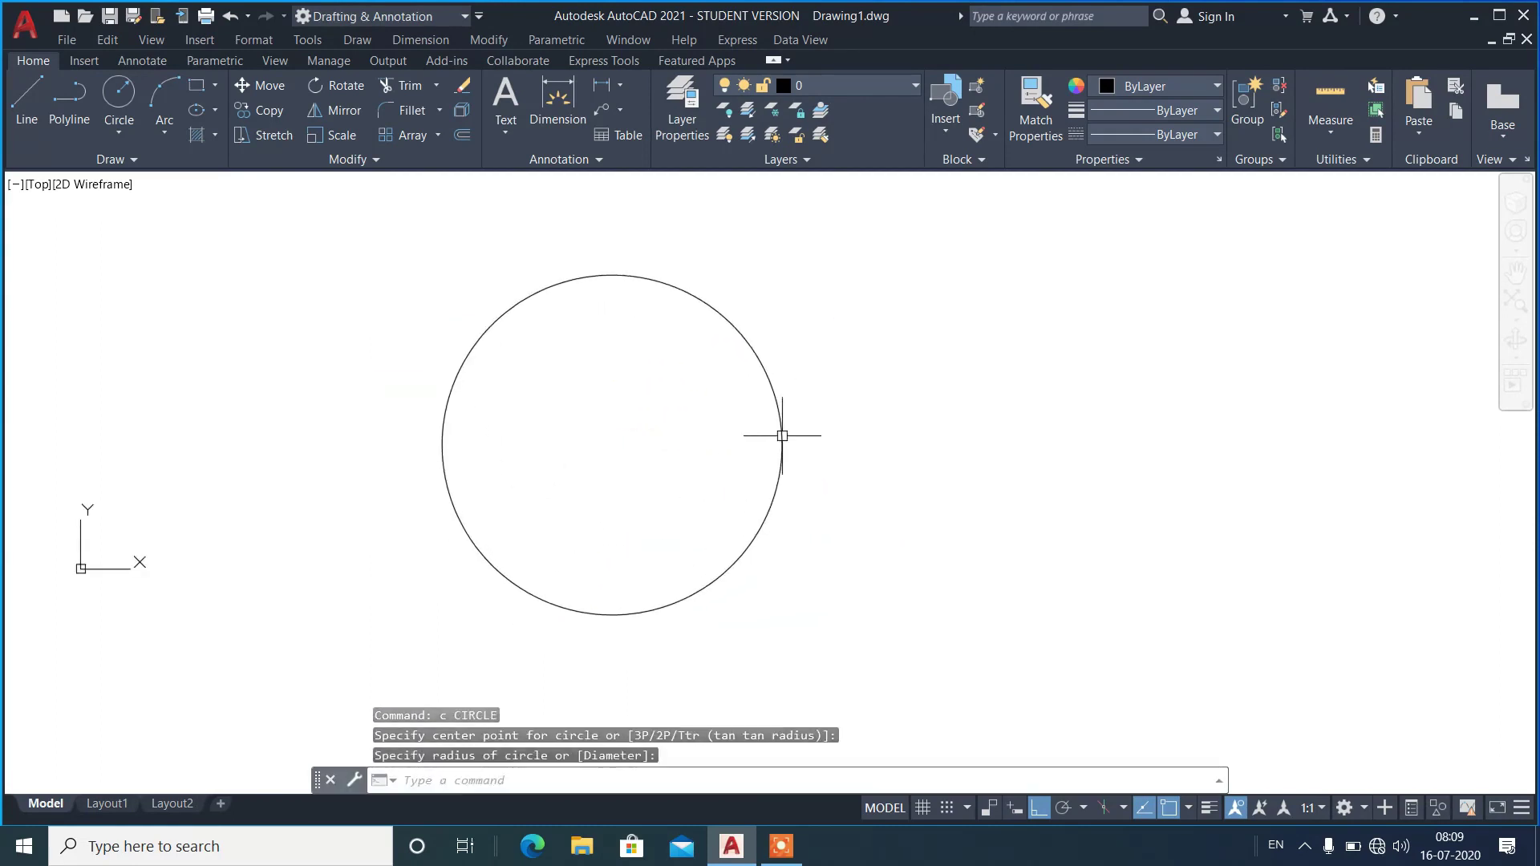
key("Return")
left_click(612, 444)
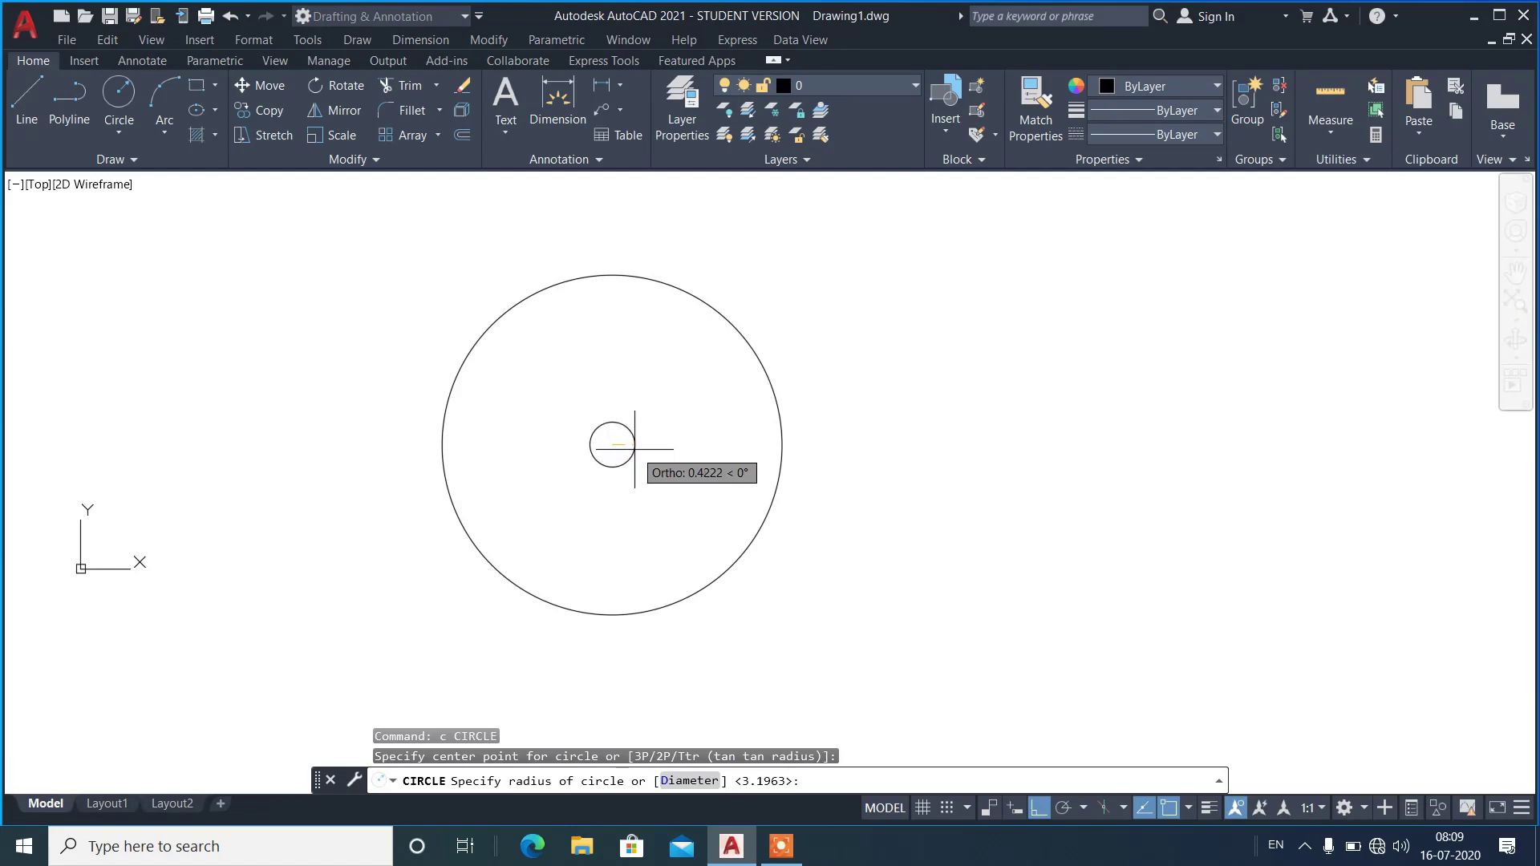
left_click(634, 445)
scroll(676, 447, "up", 2)
type("l")
key("Return")
Draw a horizontal radius line to the big circle's edge and slanted lines to an upper apex.
left_click(574, 441)
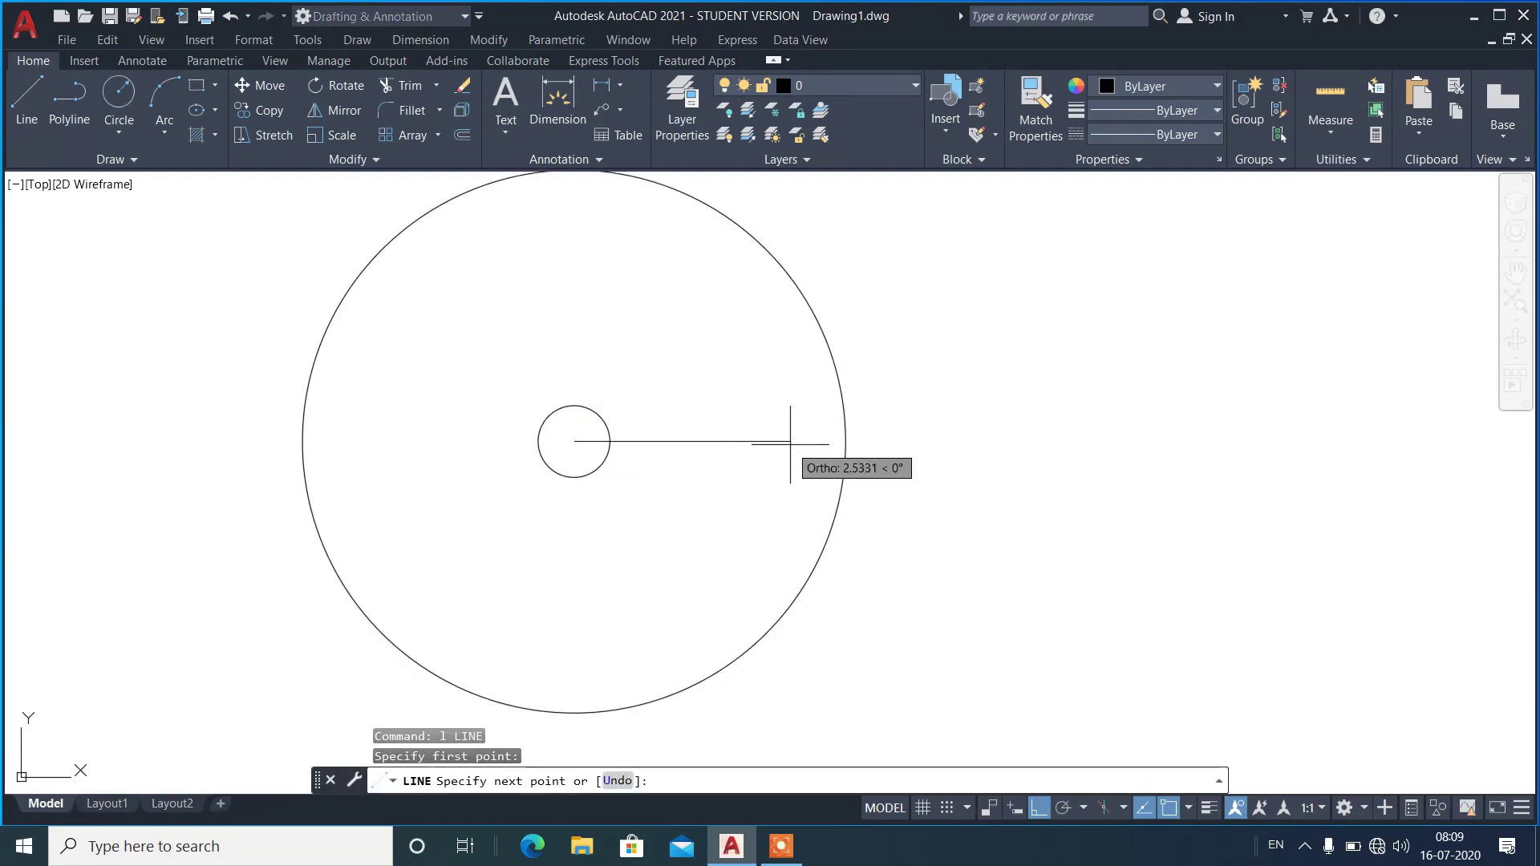
left_click(846, 441)
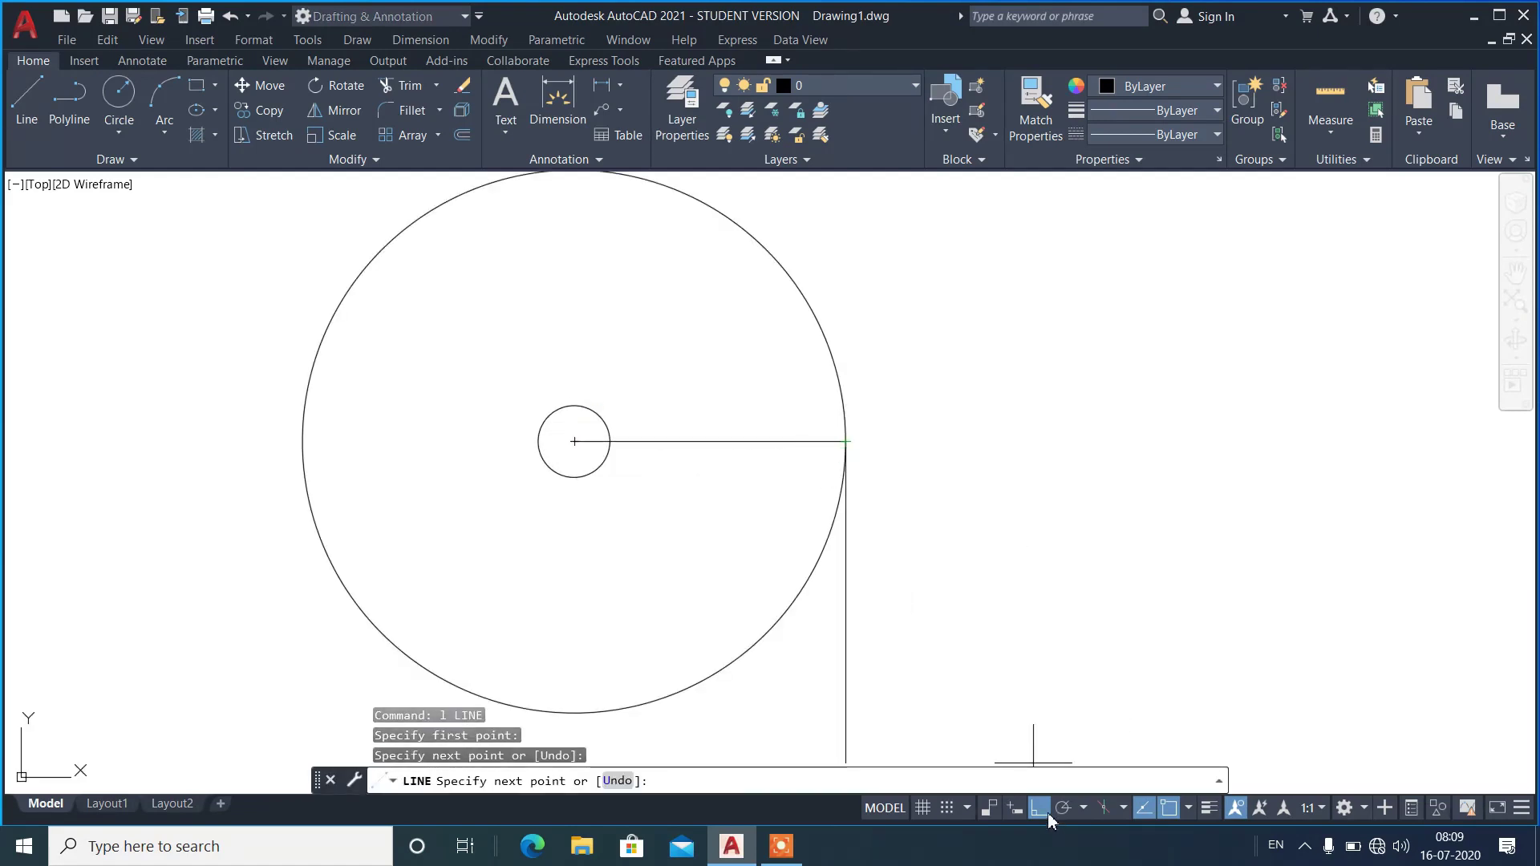
left_click(1046, 813)
left_click(691, 405)
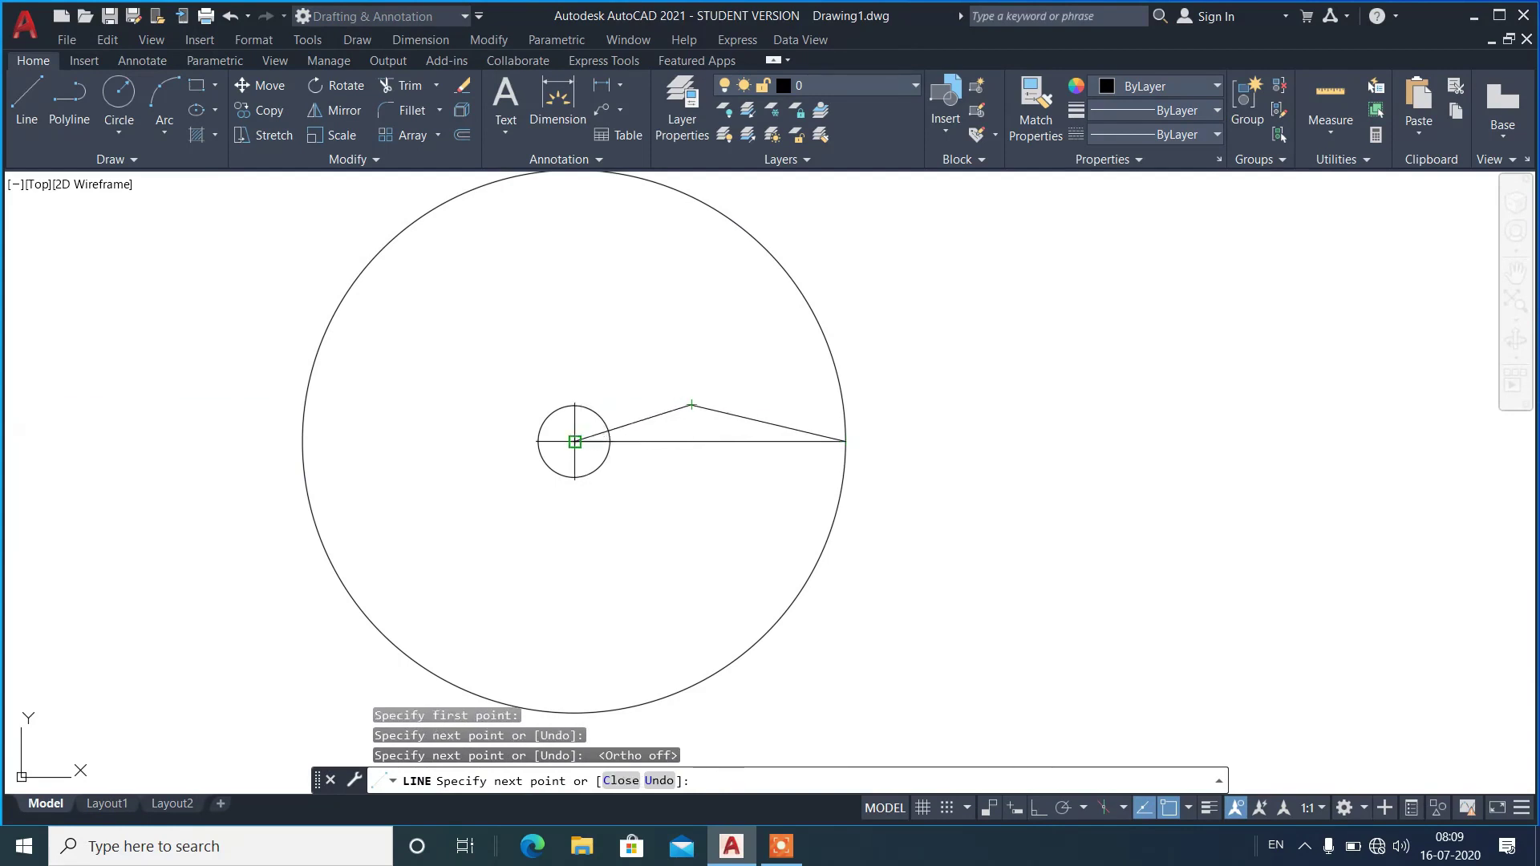
left_click(574, 441)
key("Return")
scroll(693, 423, "up", 2)
Mirror the slanted lines about the horizontal axis, keeping them, then erase the axis line.
left_click(701, 420)
left_click(671, 357)
type("mi")
key("Return")
left_click(503, 452)
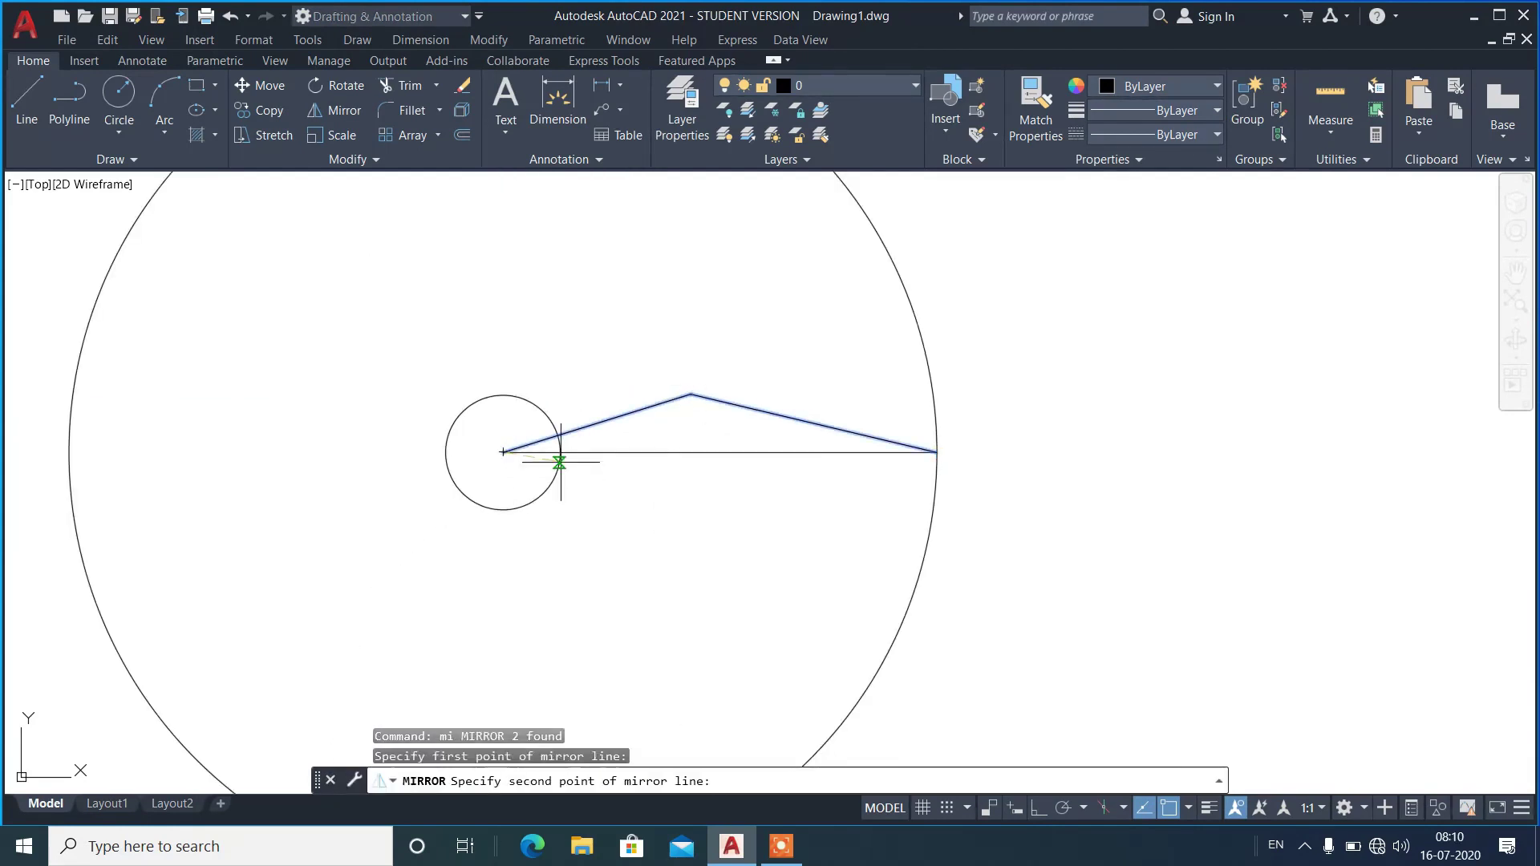
left_click(935, 452)
key("Return")
left_click(678, 452)
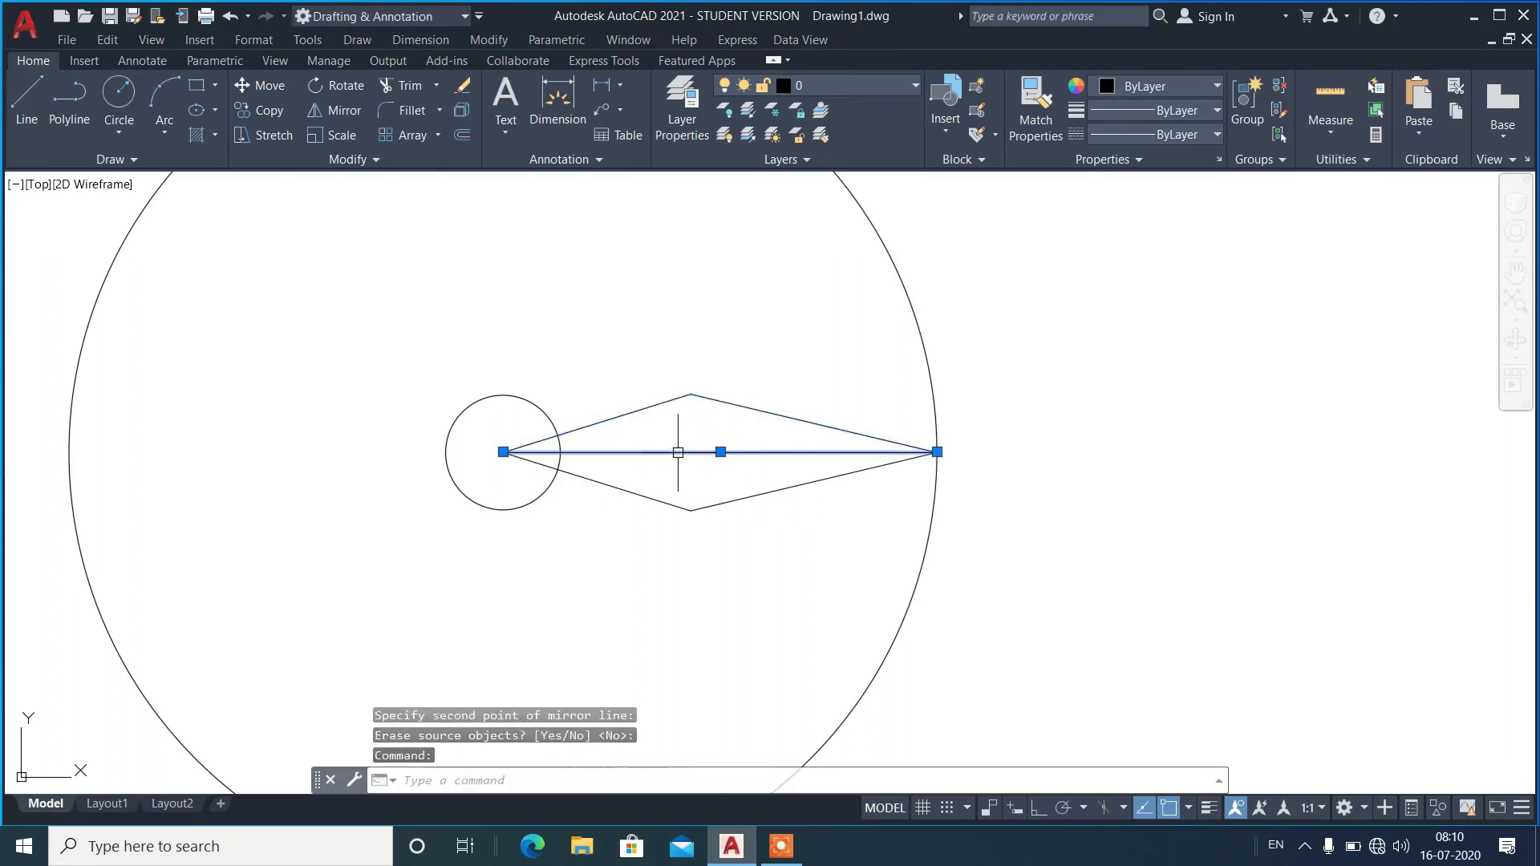
type("e")
key("Return")
Trim away the line portion inside the small circle.
type("tr")
key("Return")
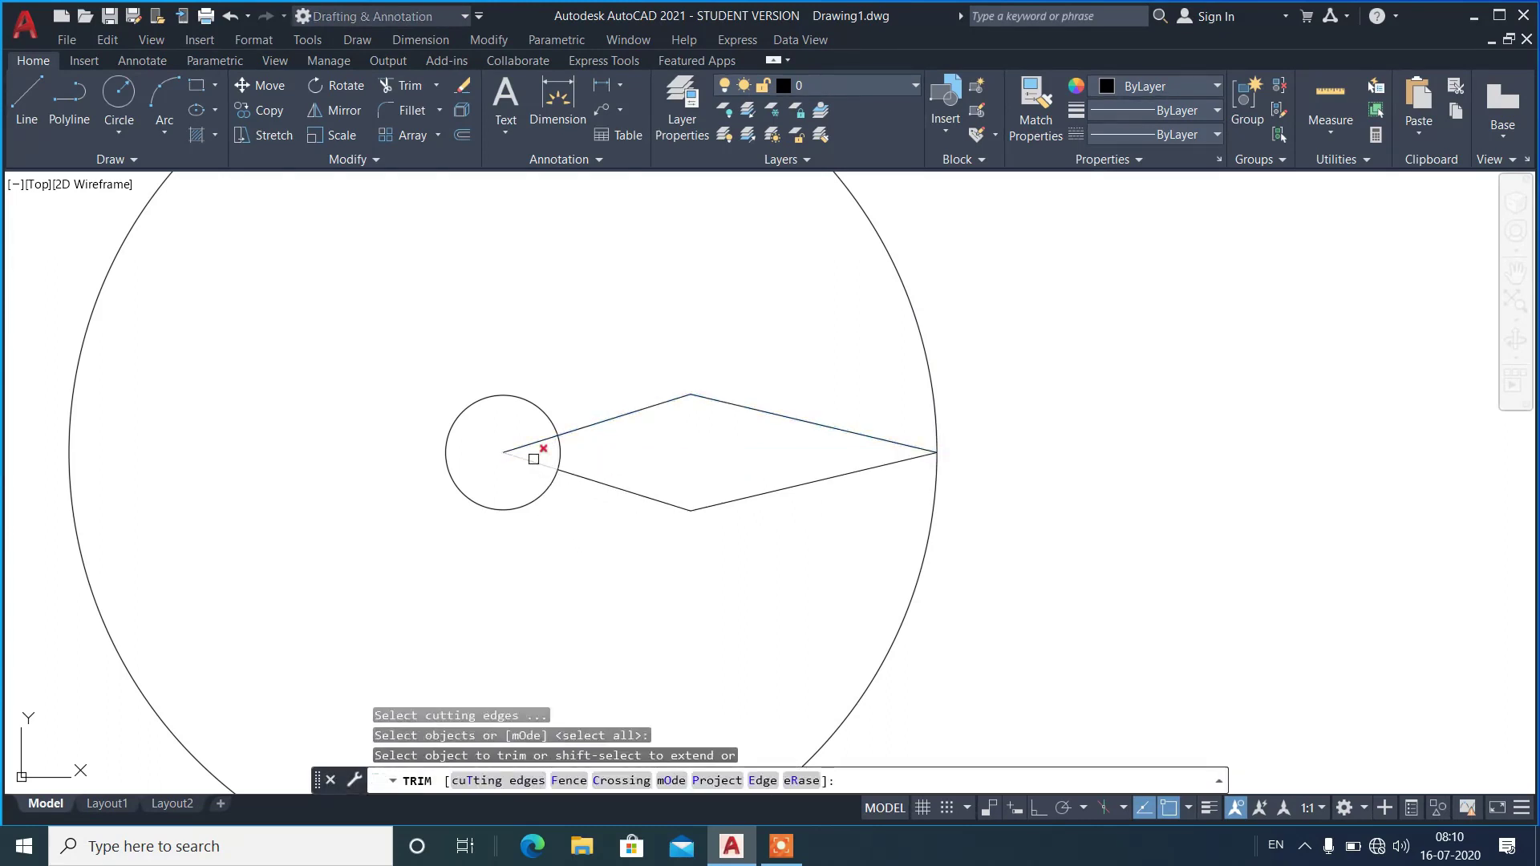
left_click(542, 466)
key("Return")
scroll(774, 506, "down", 3)
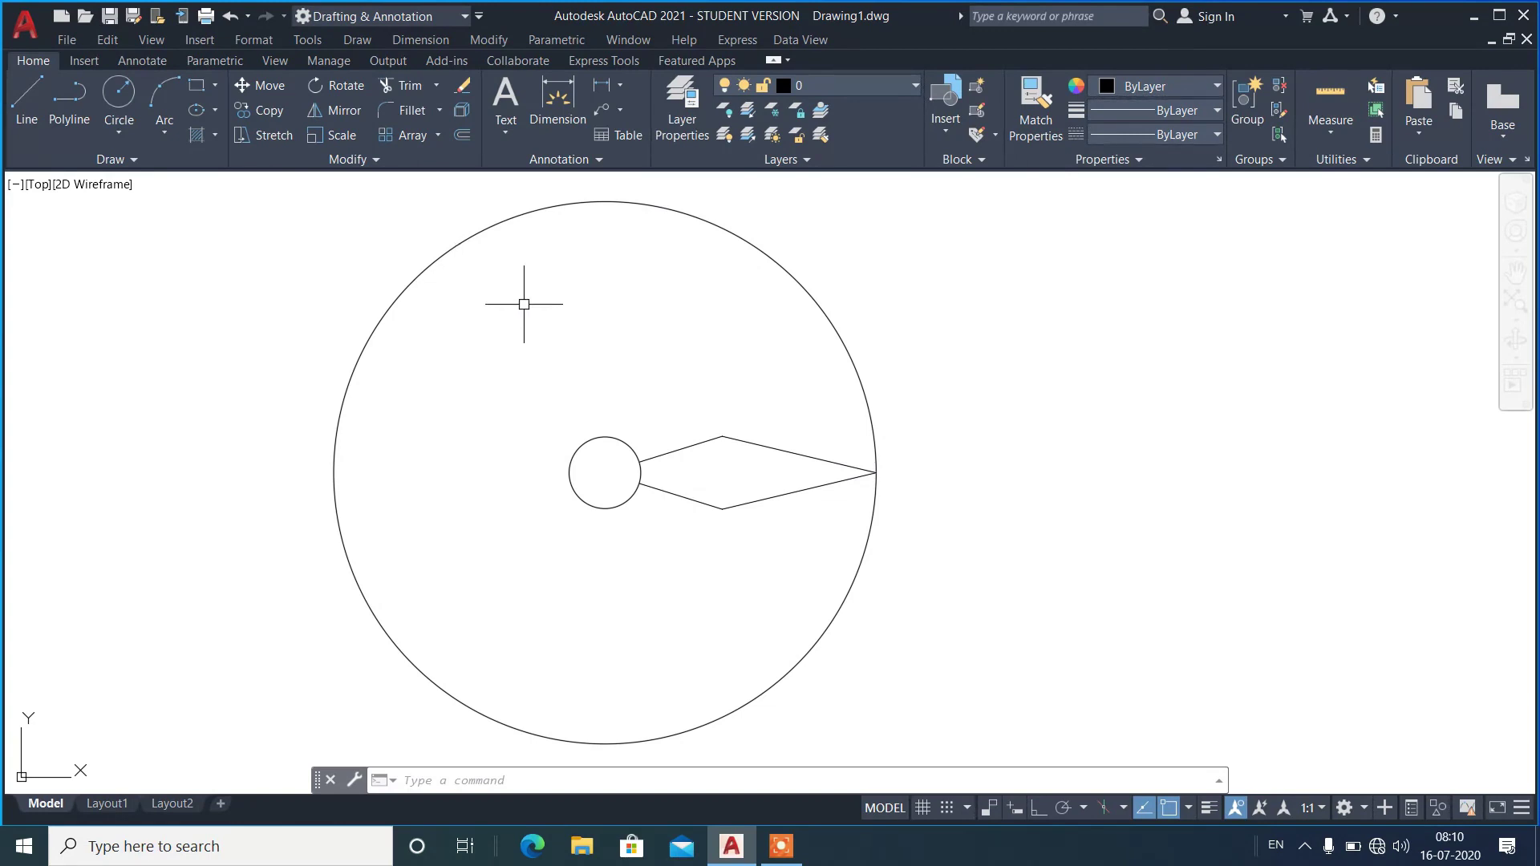
Mirror the four diamond lines about a @1<60 line from the circle centre, keeping the original.
type("mi")
key("Return")
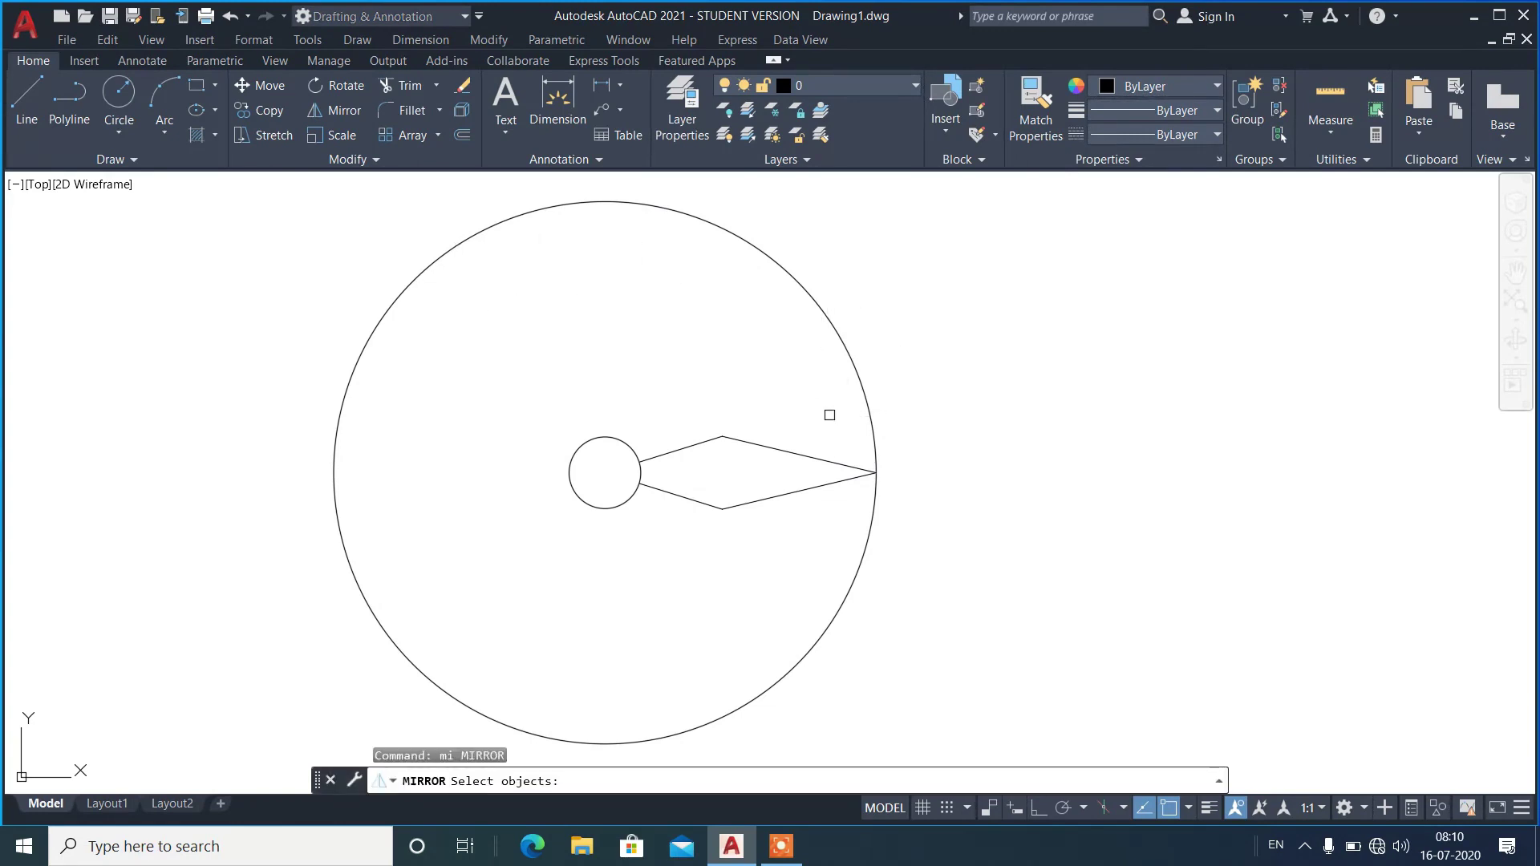
left_click(755, 405)
left_click(665, 552)
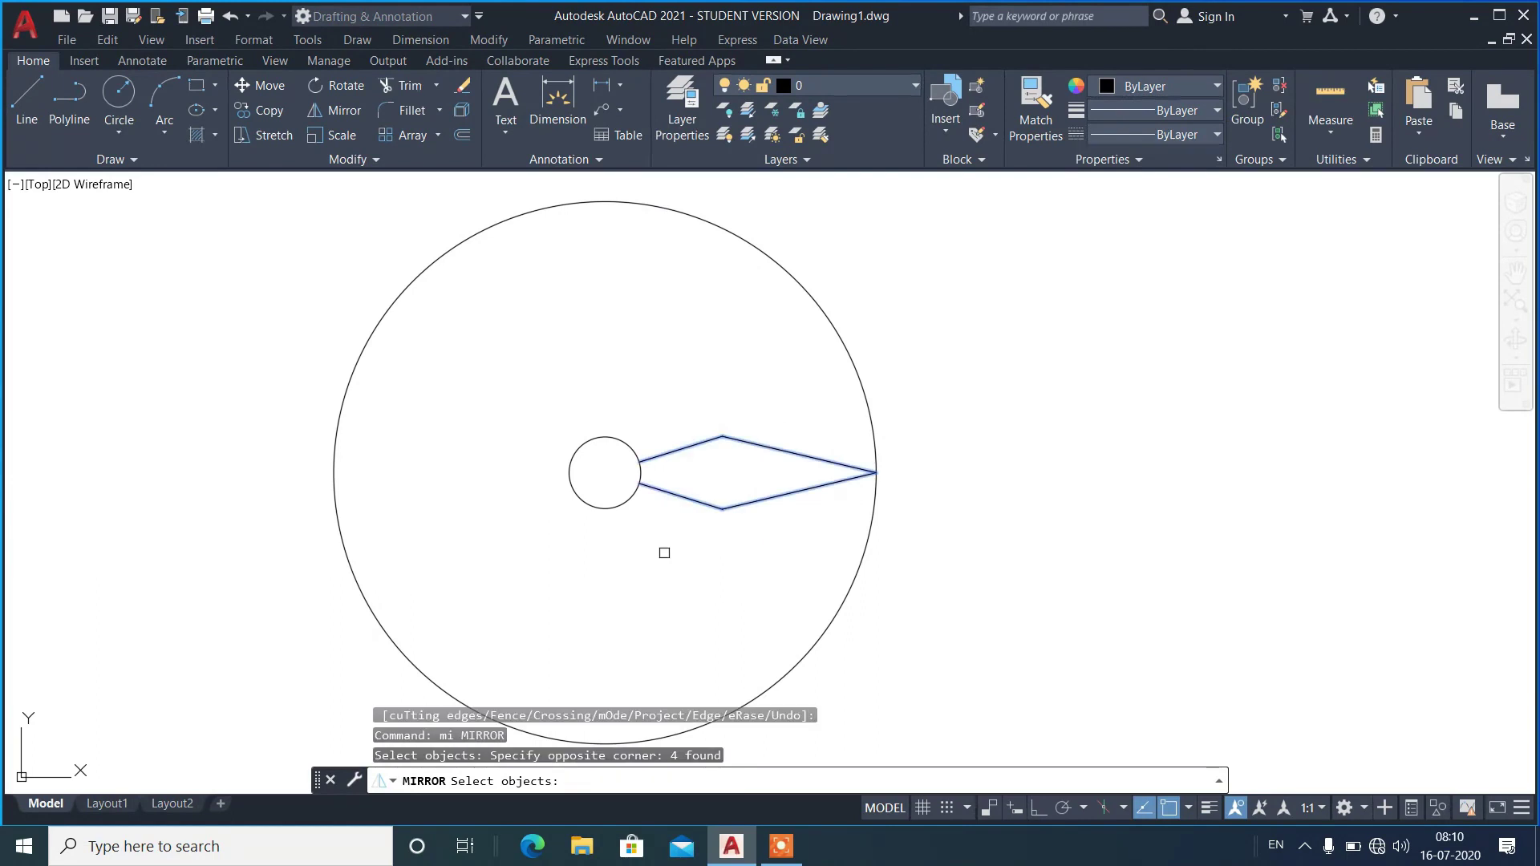
key("Return")
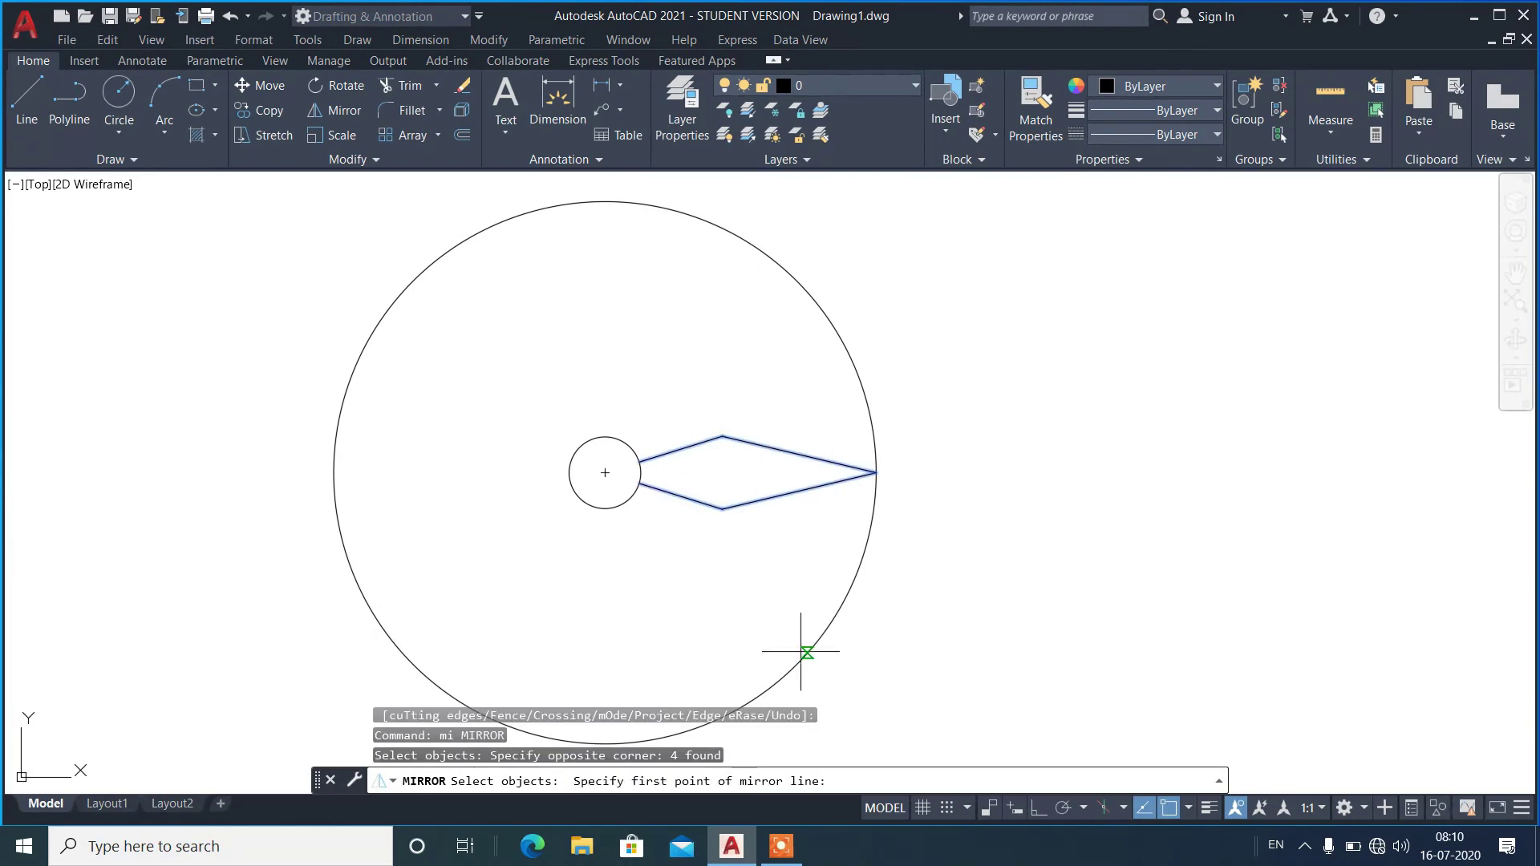
left_click(605, 473)
type("@1<60")
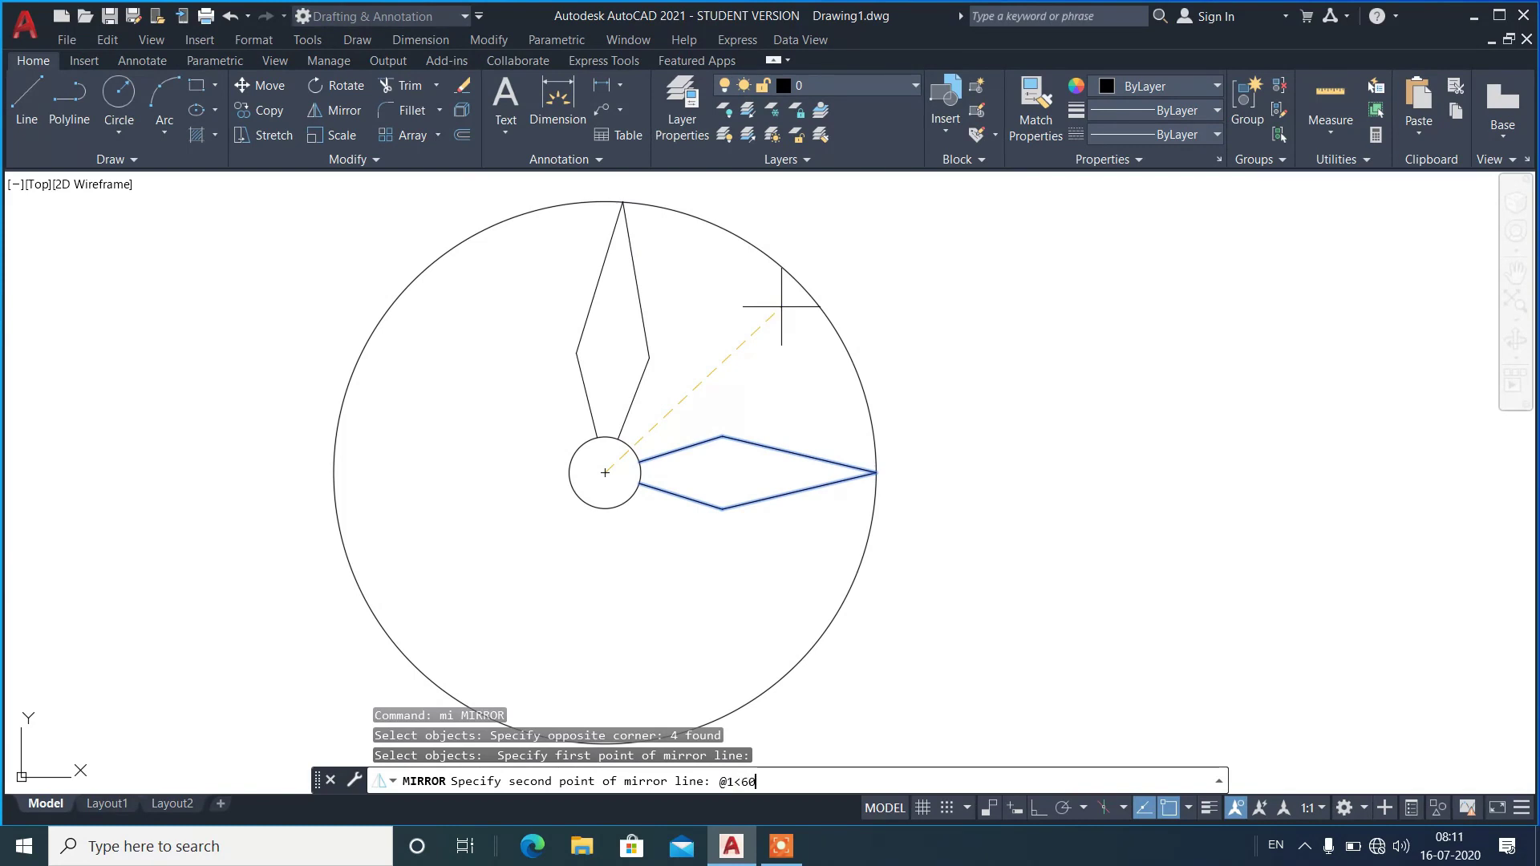
key("Return")
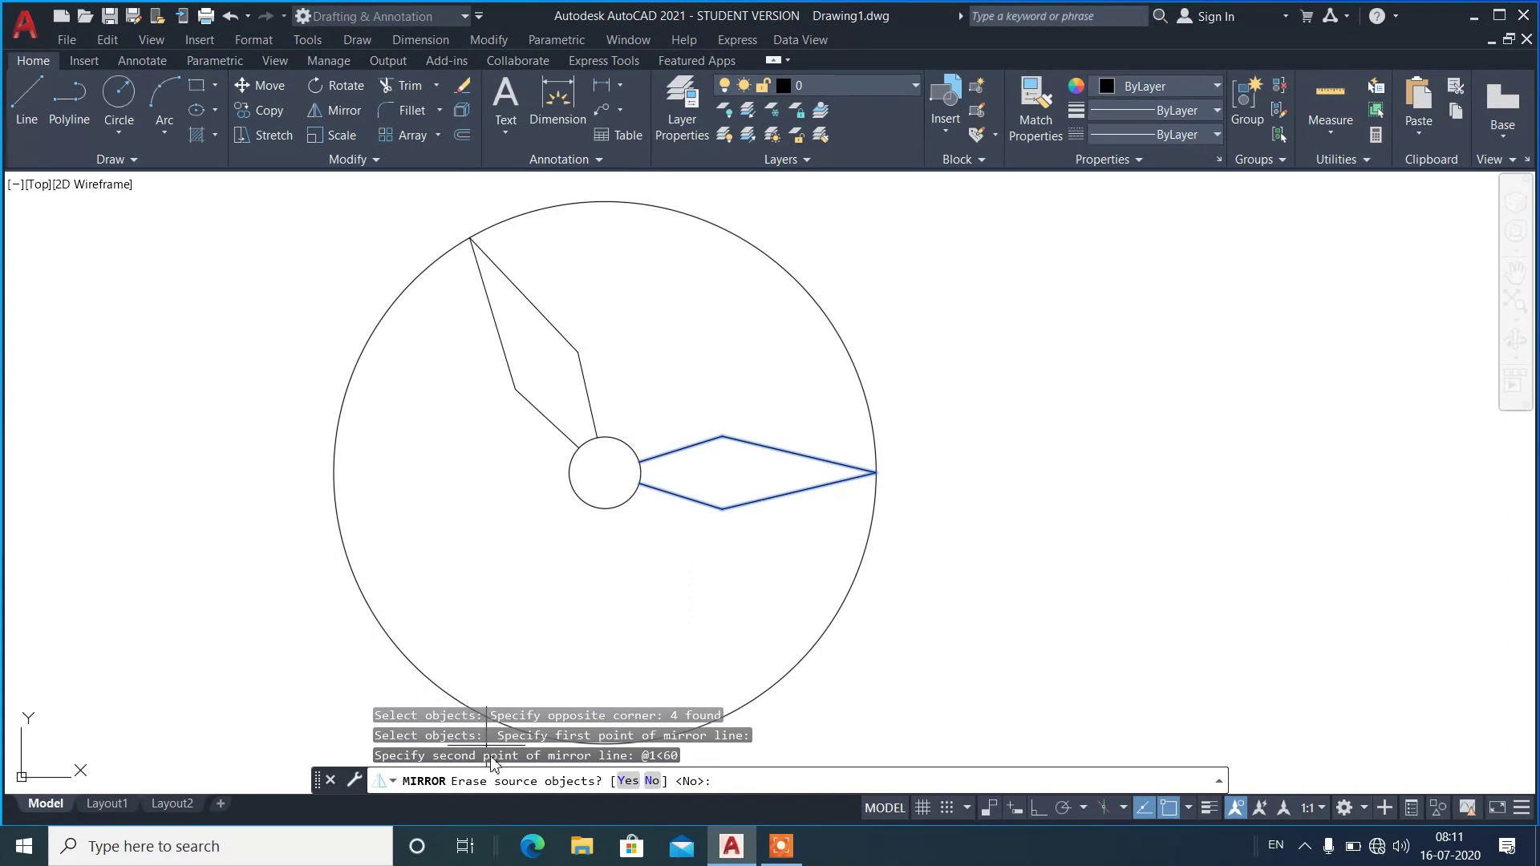
left_click(653, 781)
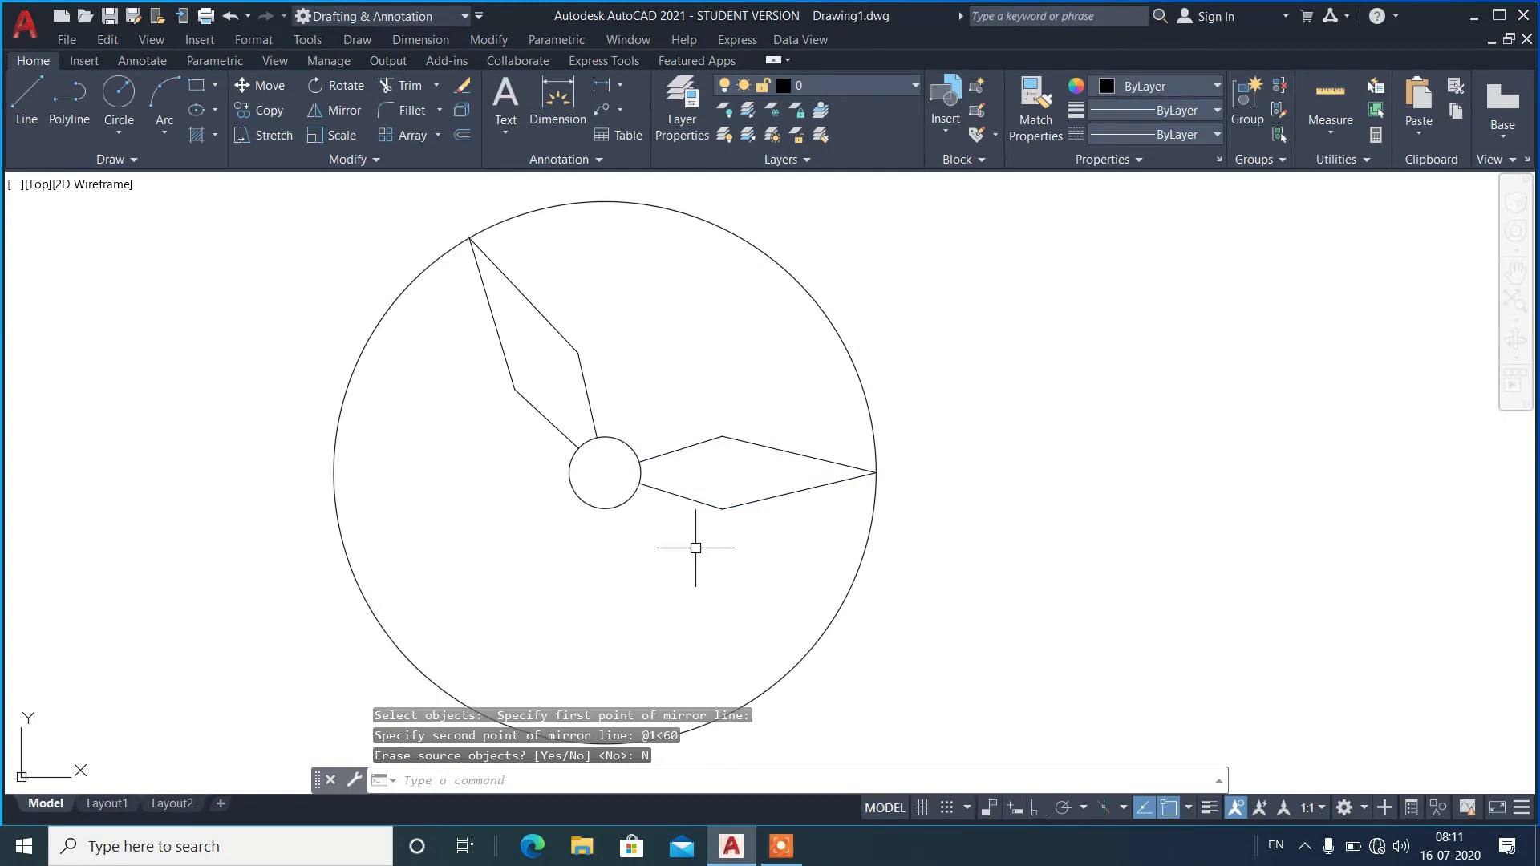
Draw reference lines from the upper arm tip through the centre to the right arm tip.
type("l")
key("Return")
left_click(470, 238)
left_click(605, 473)
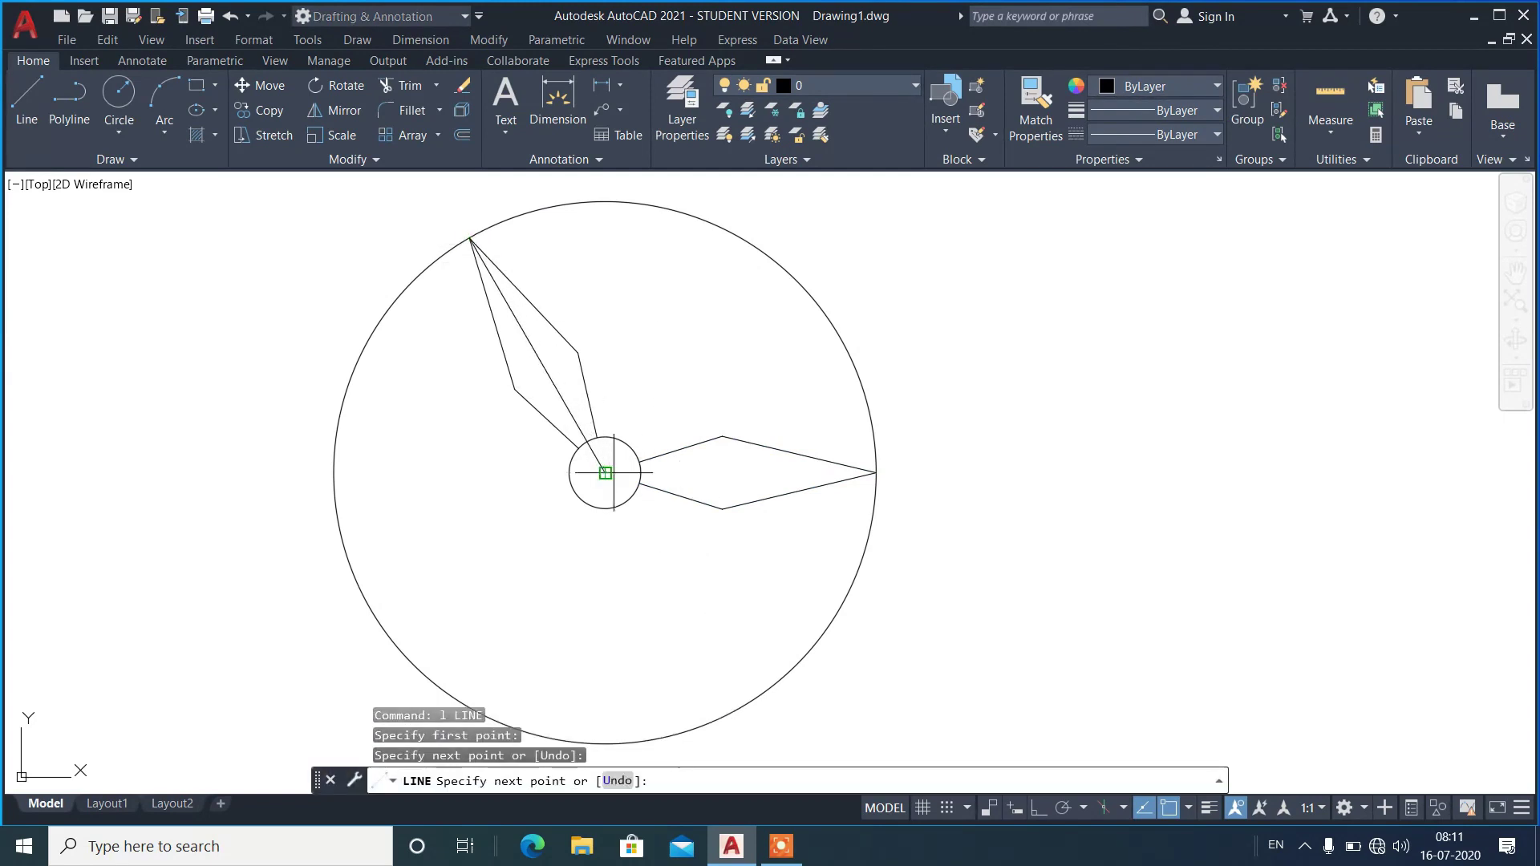
left_click(876, 473)
key("Return")
scroll(727, 473, "up", 2)
Add a 120° angular dimension (DAN) between the horizontal and slanted reference lines.
type("dan")
key("Return")
left_click(644, 474)
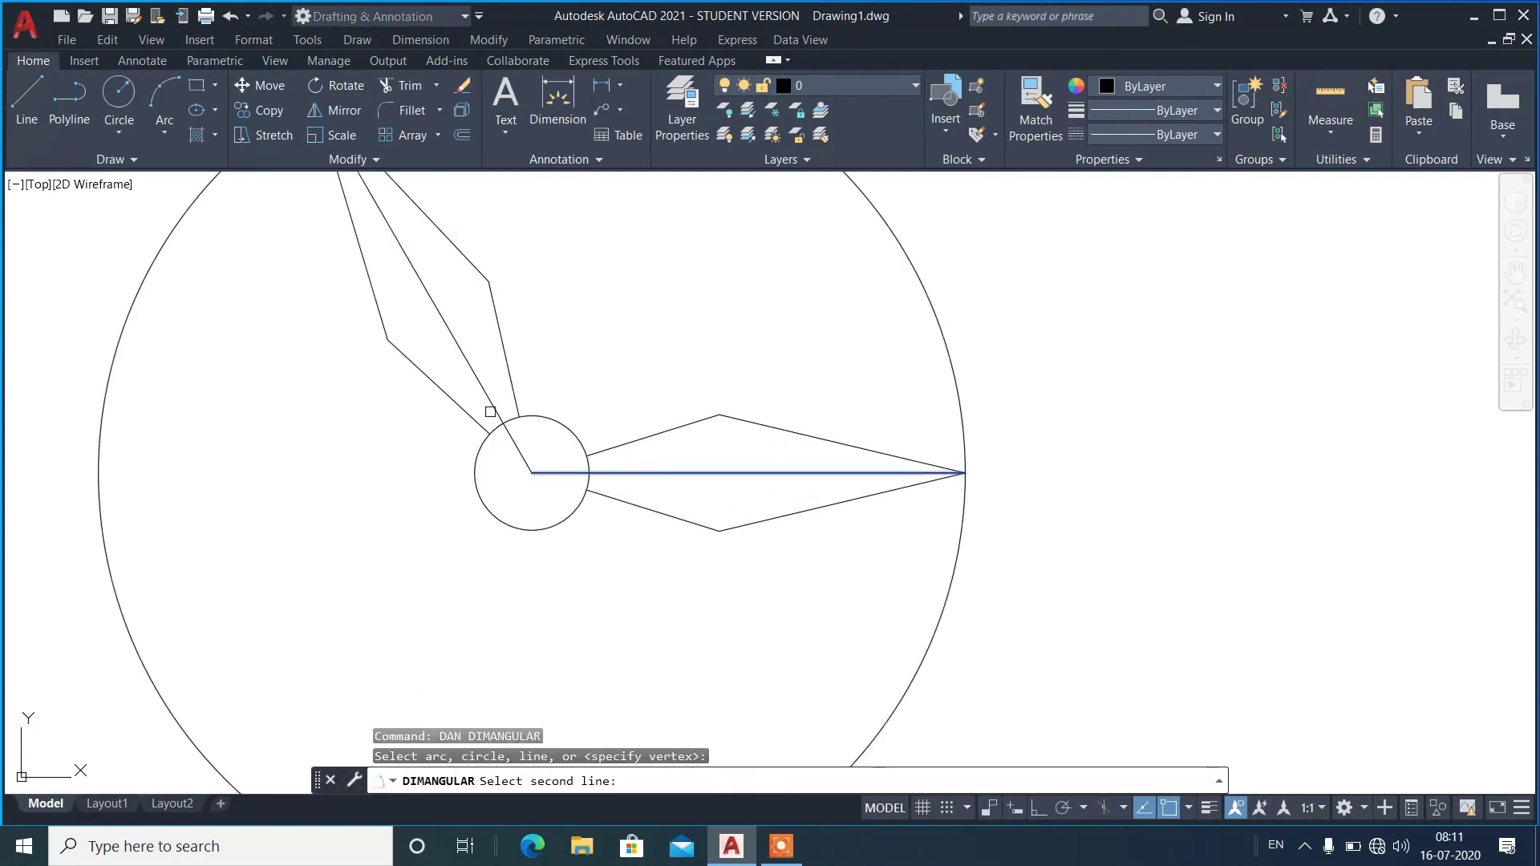
left_click(490, 411)
left_click(601, 344)
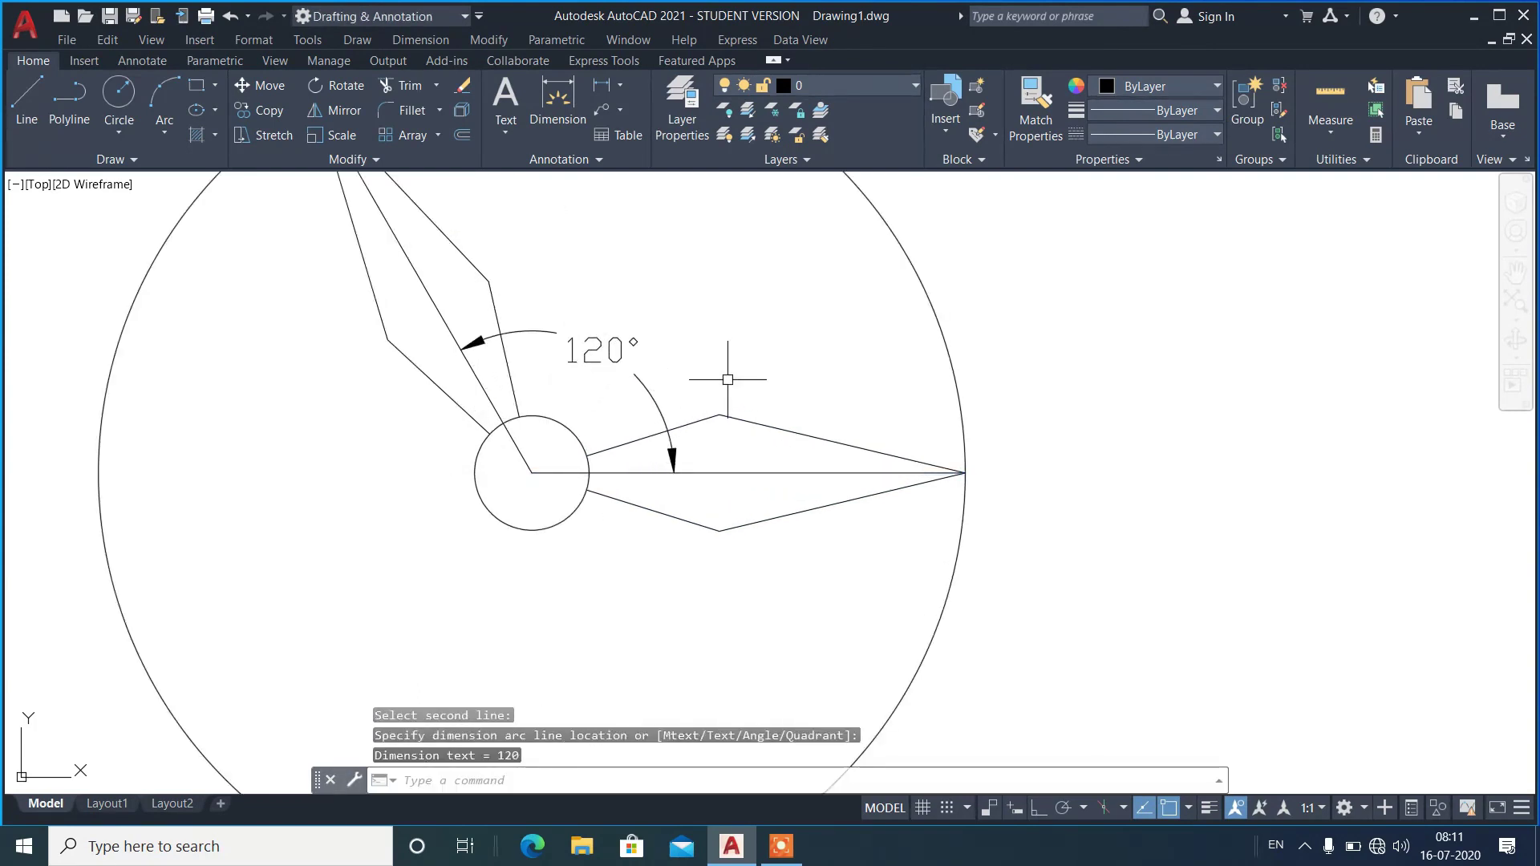
scroll(523, 447, "down", 2)
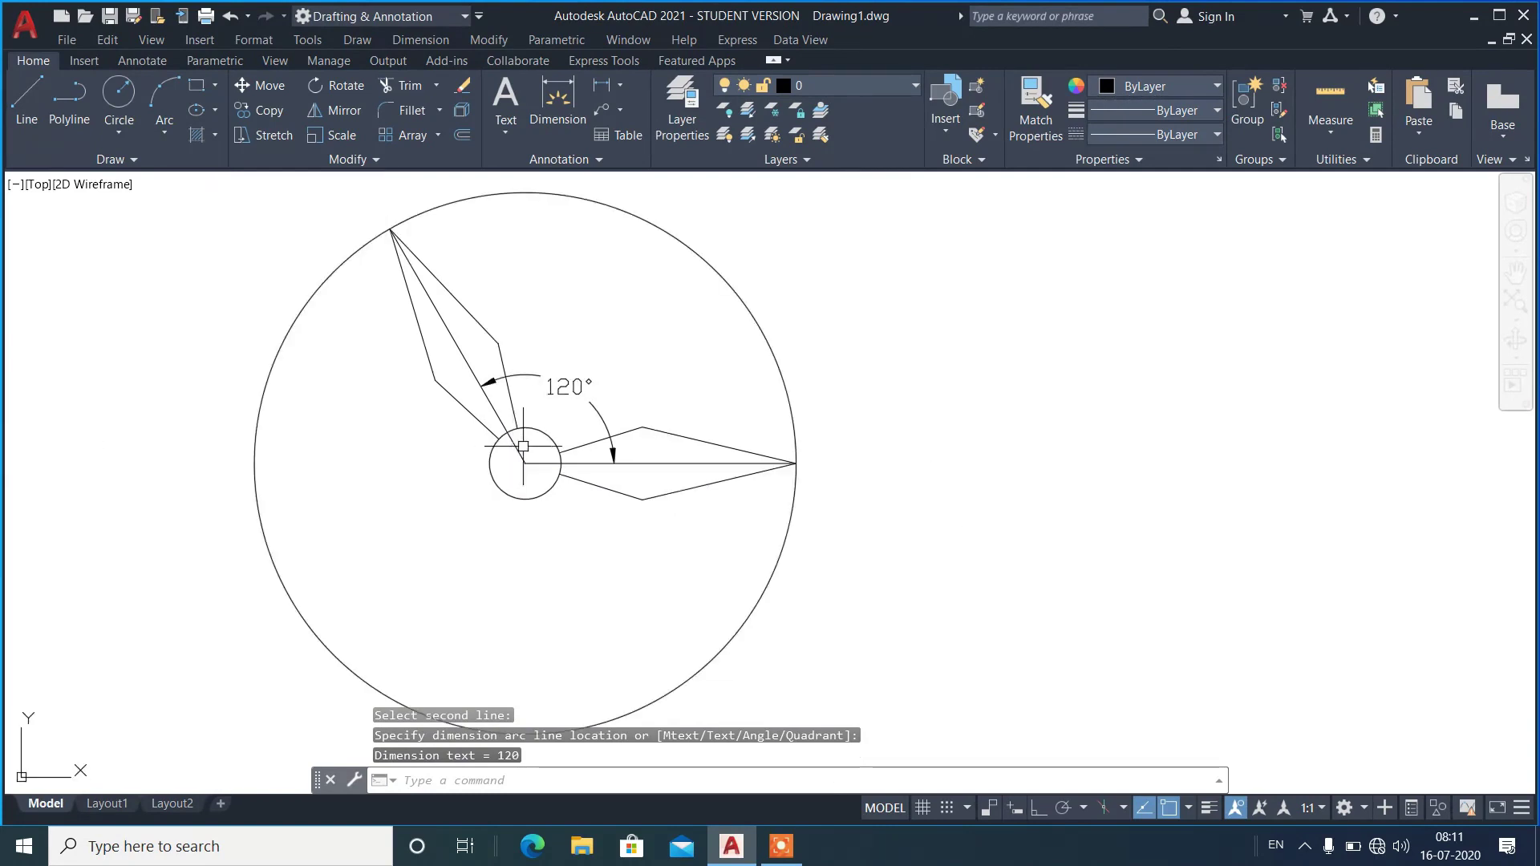
Window-select all geometry and the dimension, then erase everything.
left_click(829, 533)
left_click(236, 250)
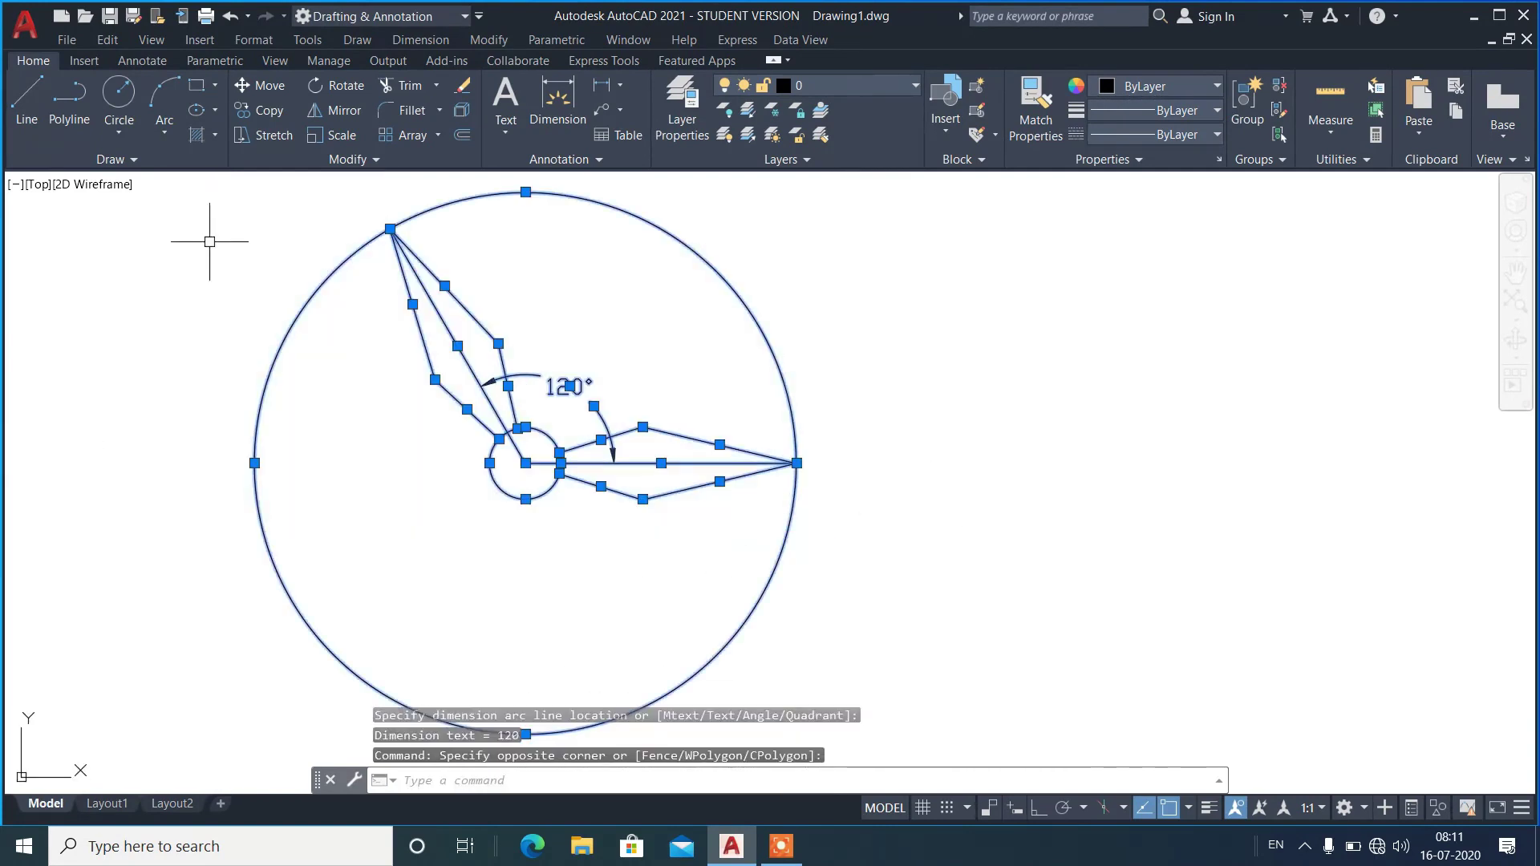
type("e")
key("Return")
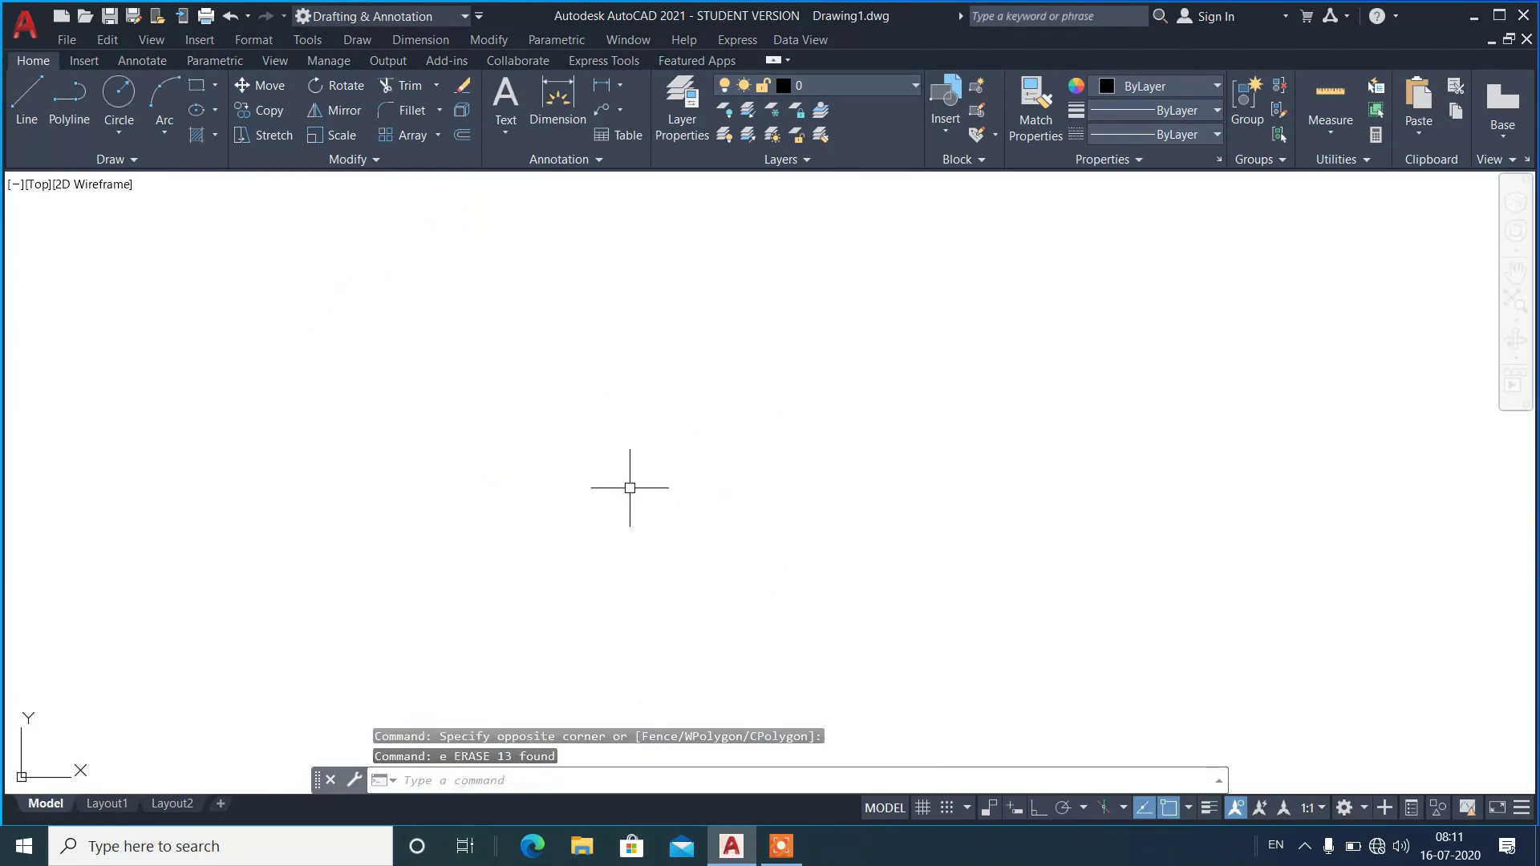
Start a line with a 4-unit horizontal segment, followed by two trial diagonal segments.
type("l")
key("Return")
left_click(499, 541)
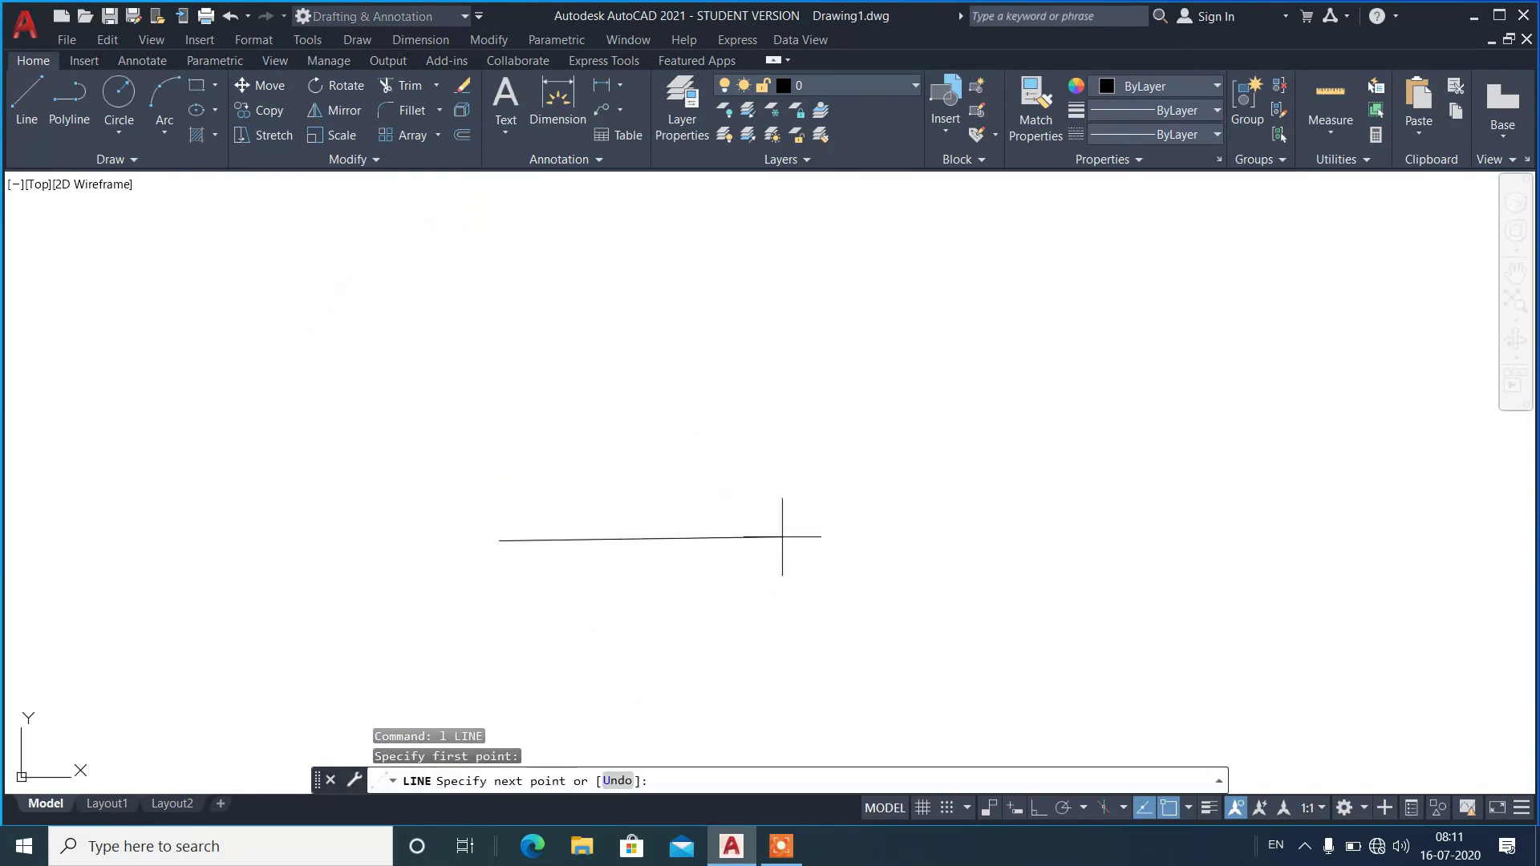
left_click(1038, 809)
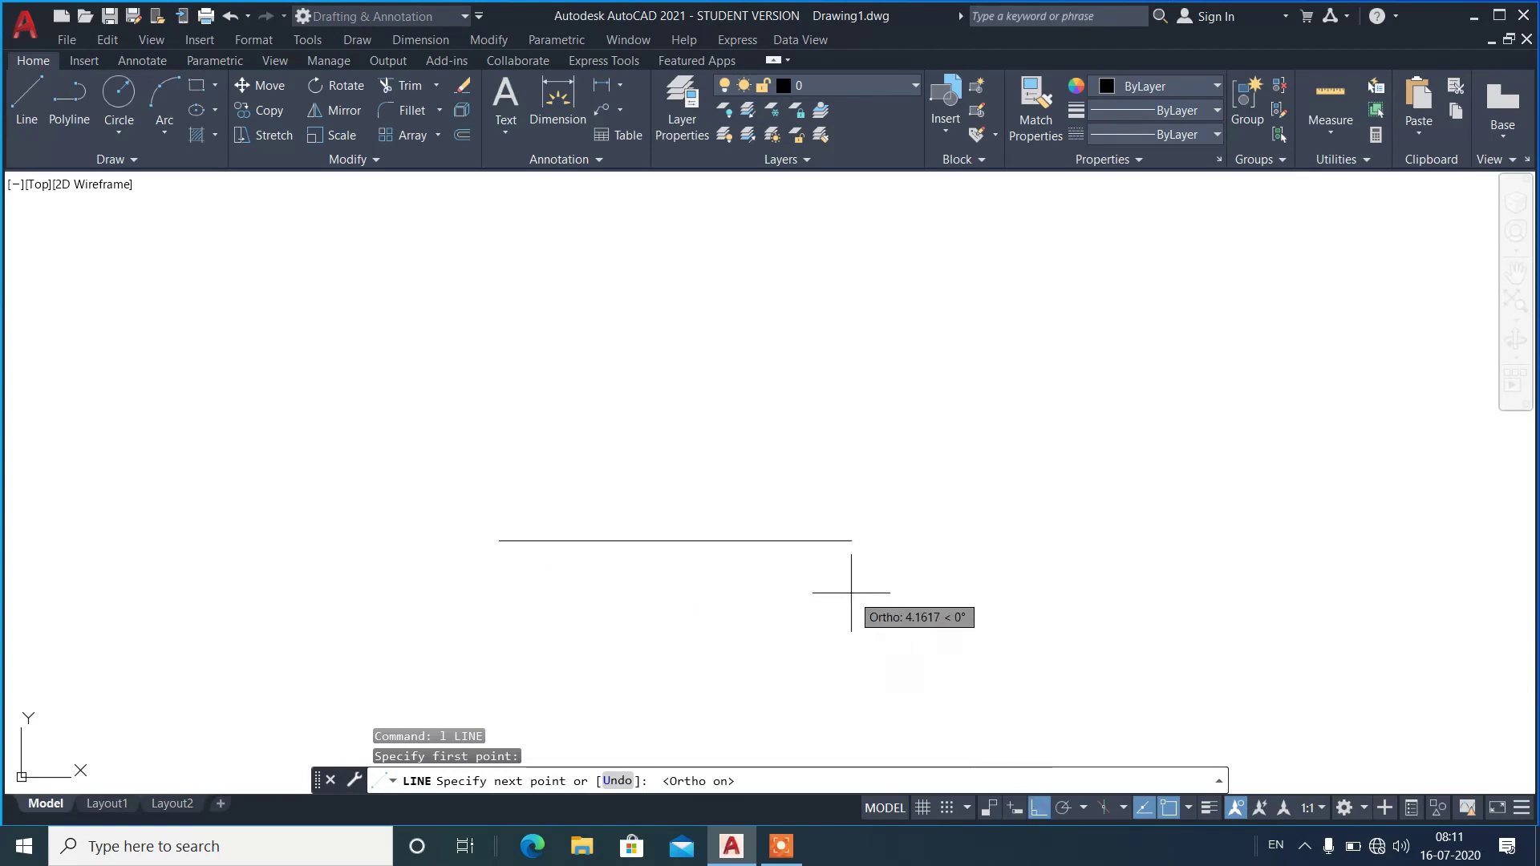
type("4")
key("Return")
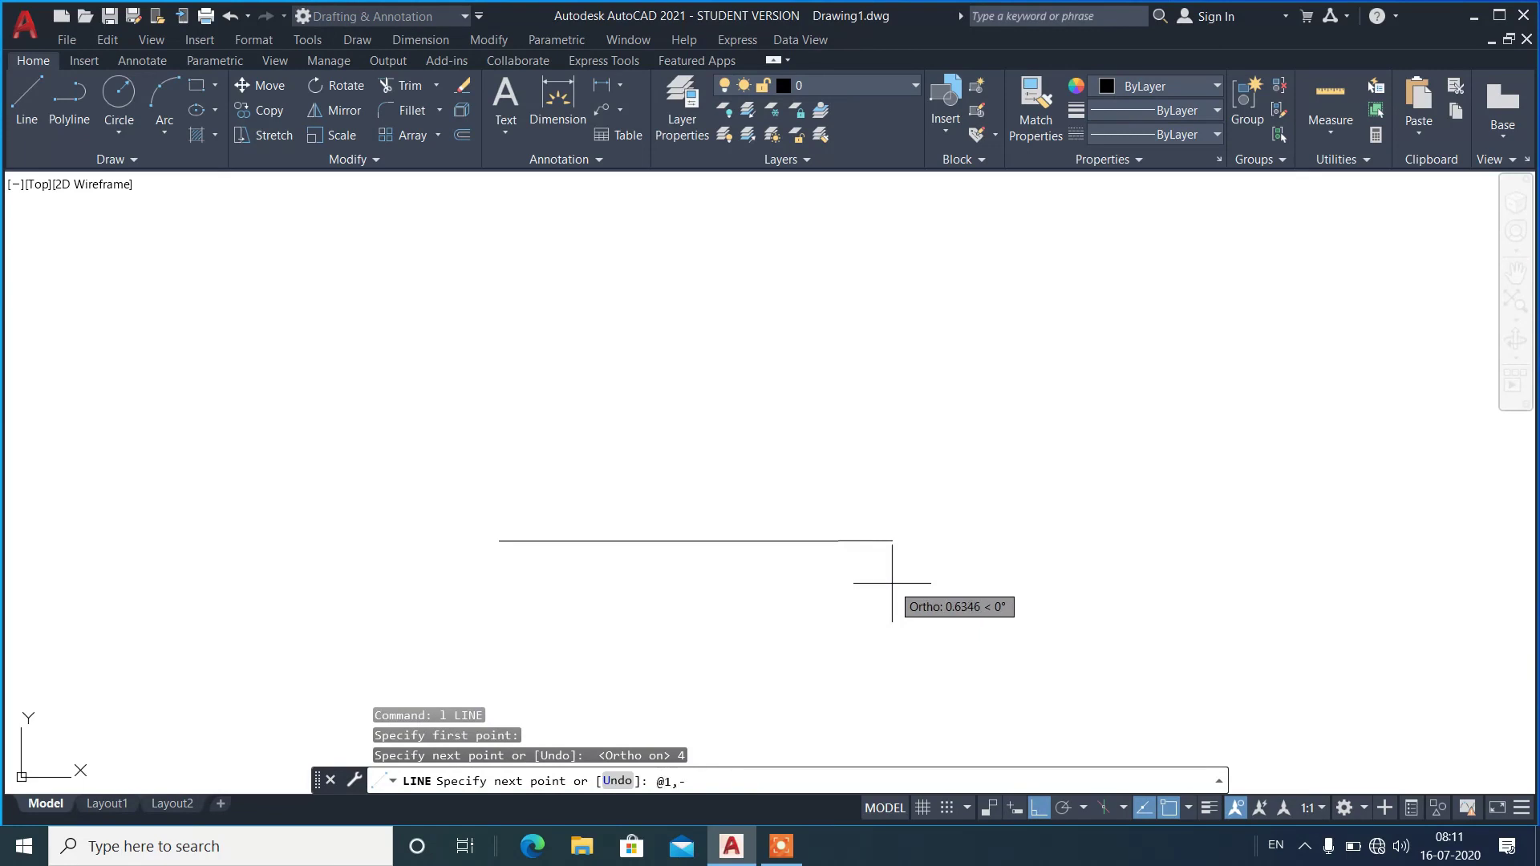
key("Return")
type("@1,")
key("Return")
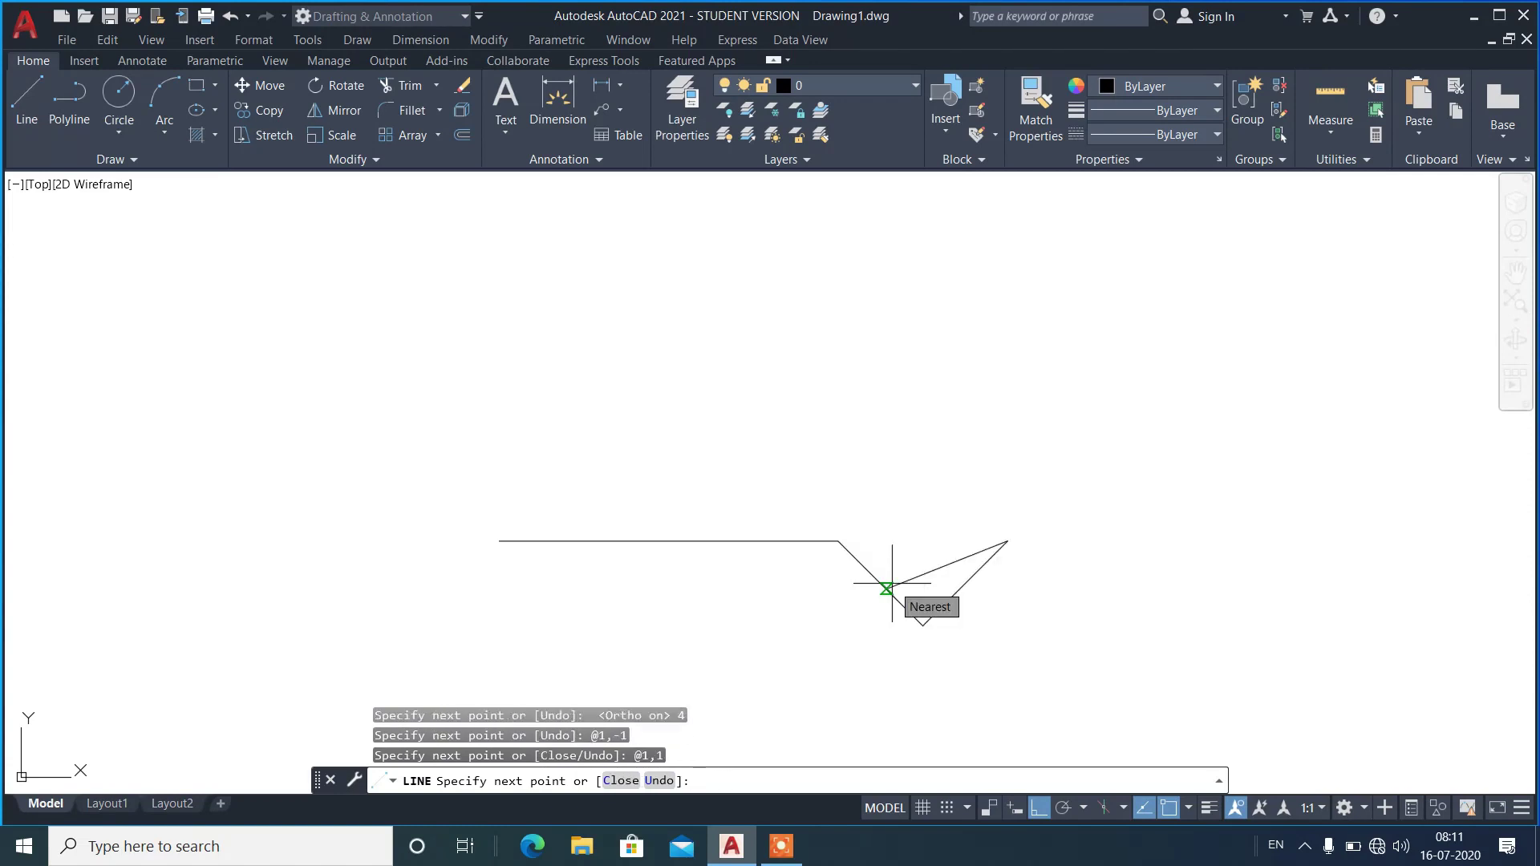
Undo the two trial segments and redraw the tip as @0.5,-0.5 then @1,1.
type("u")
key("Return")
type("u")
key("Return")
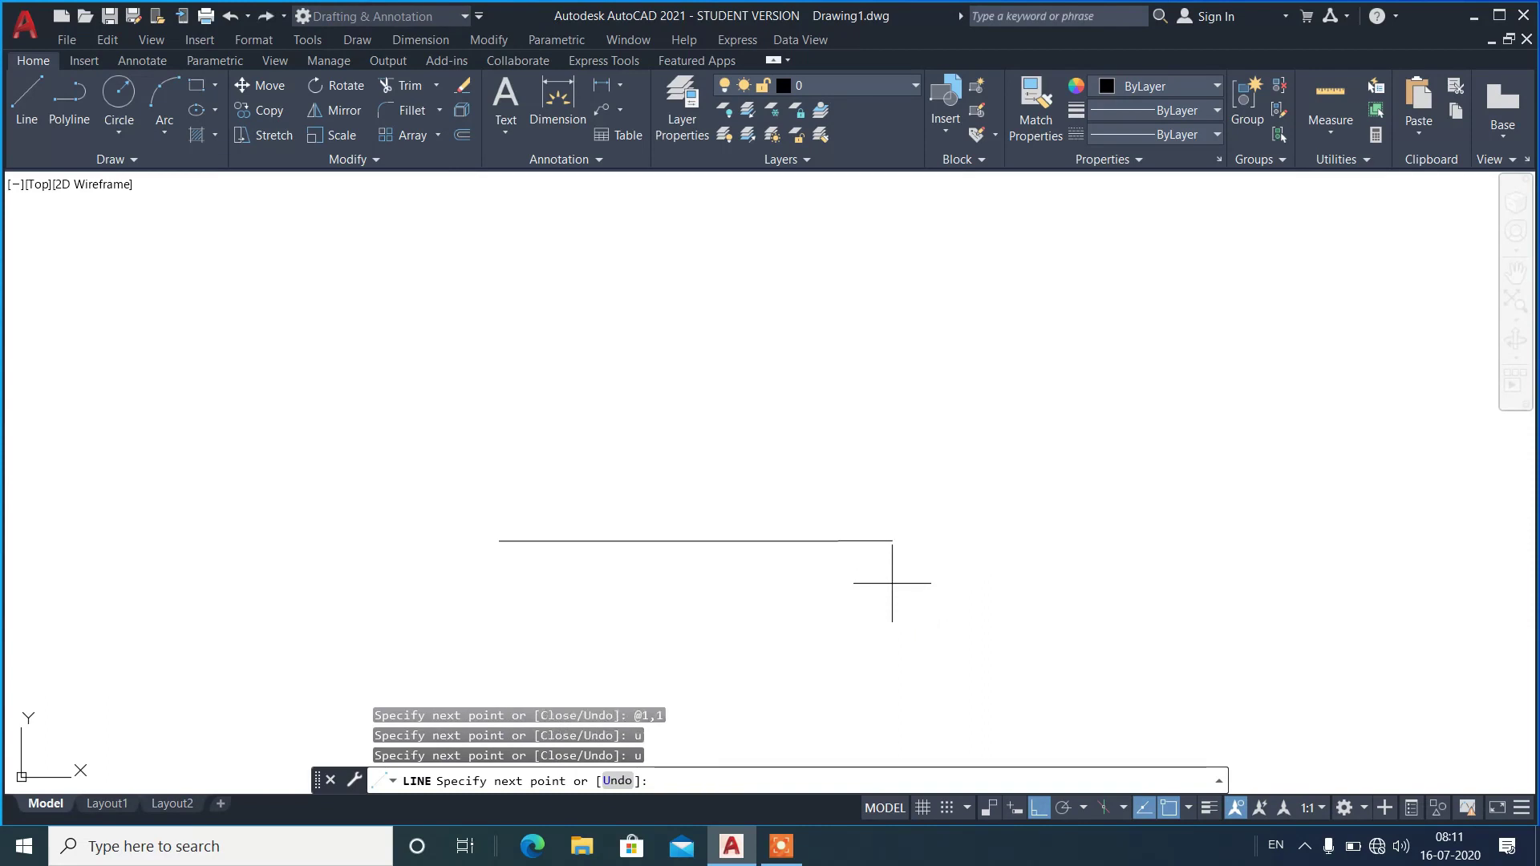
type("@0.5,-0")
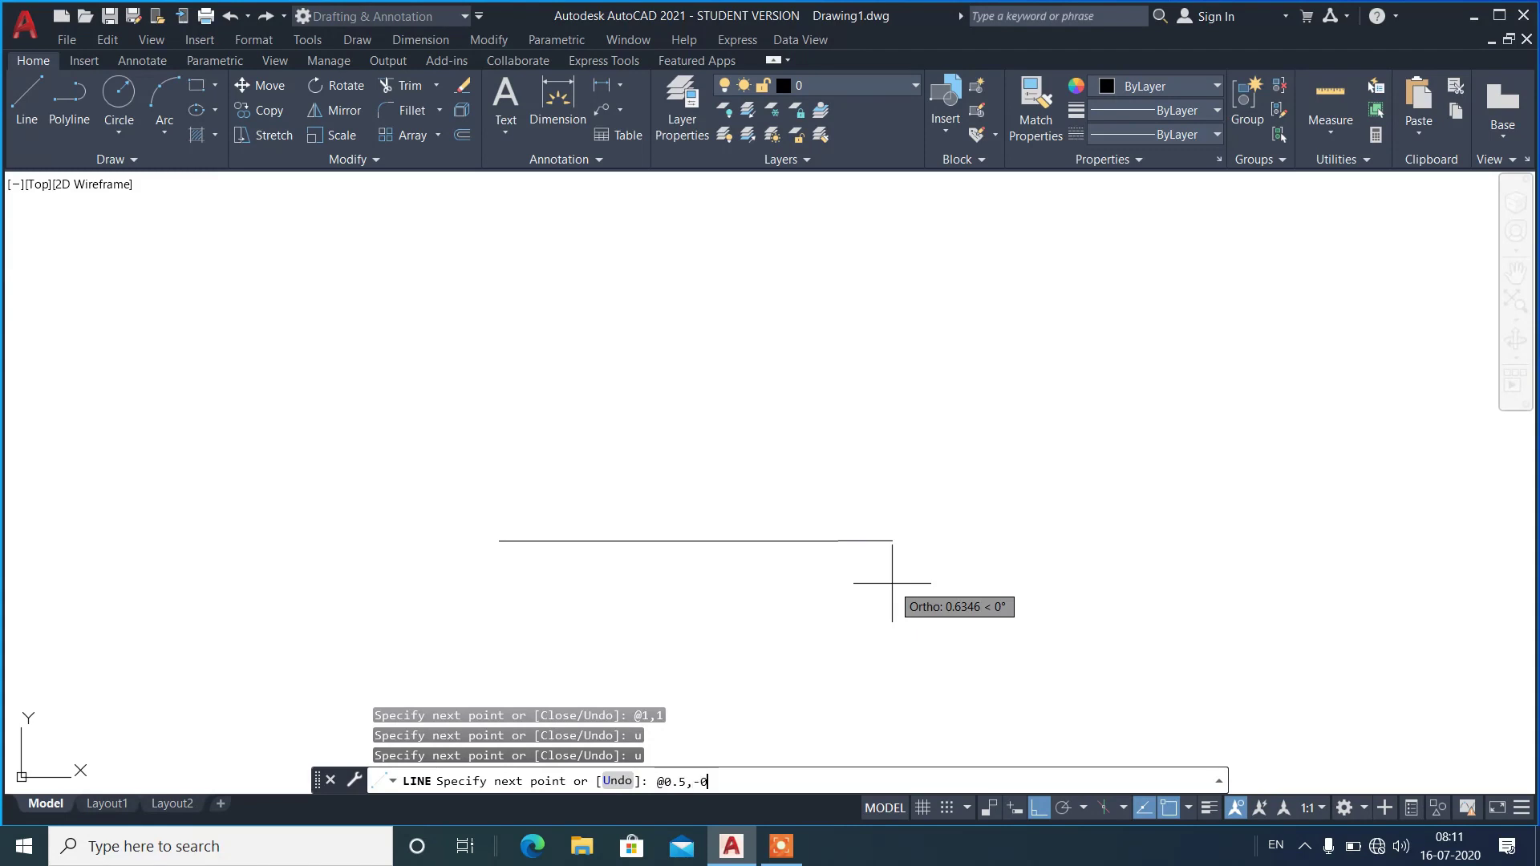
type("5")
key("Return")
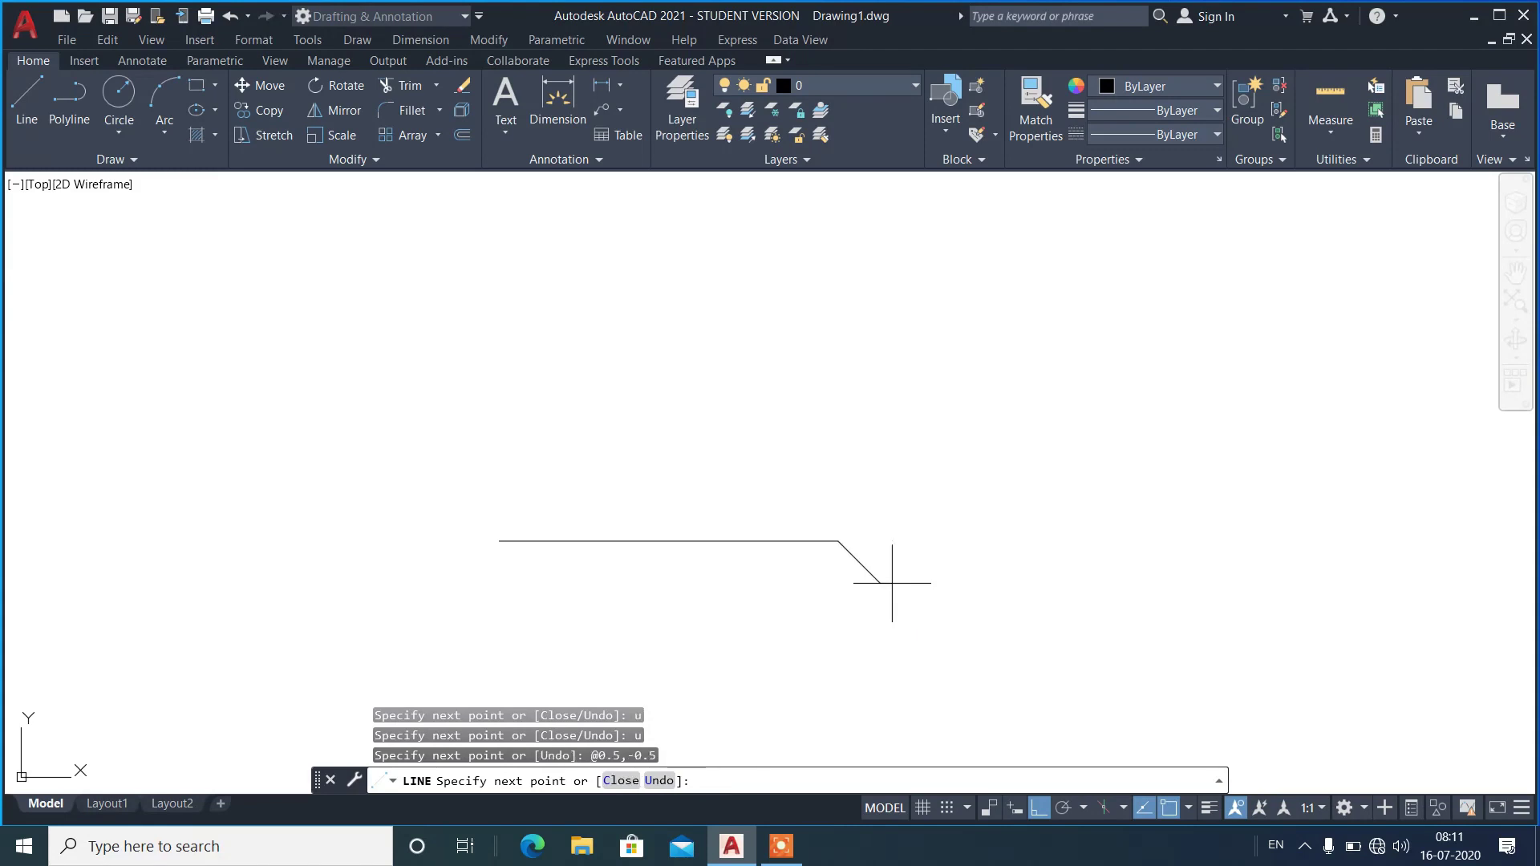
type("@")
key("Return")
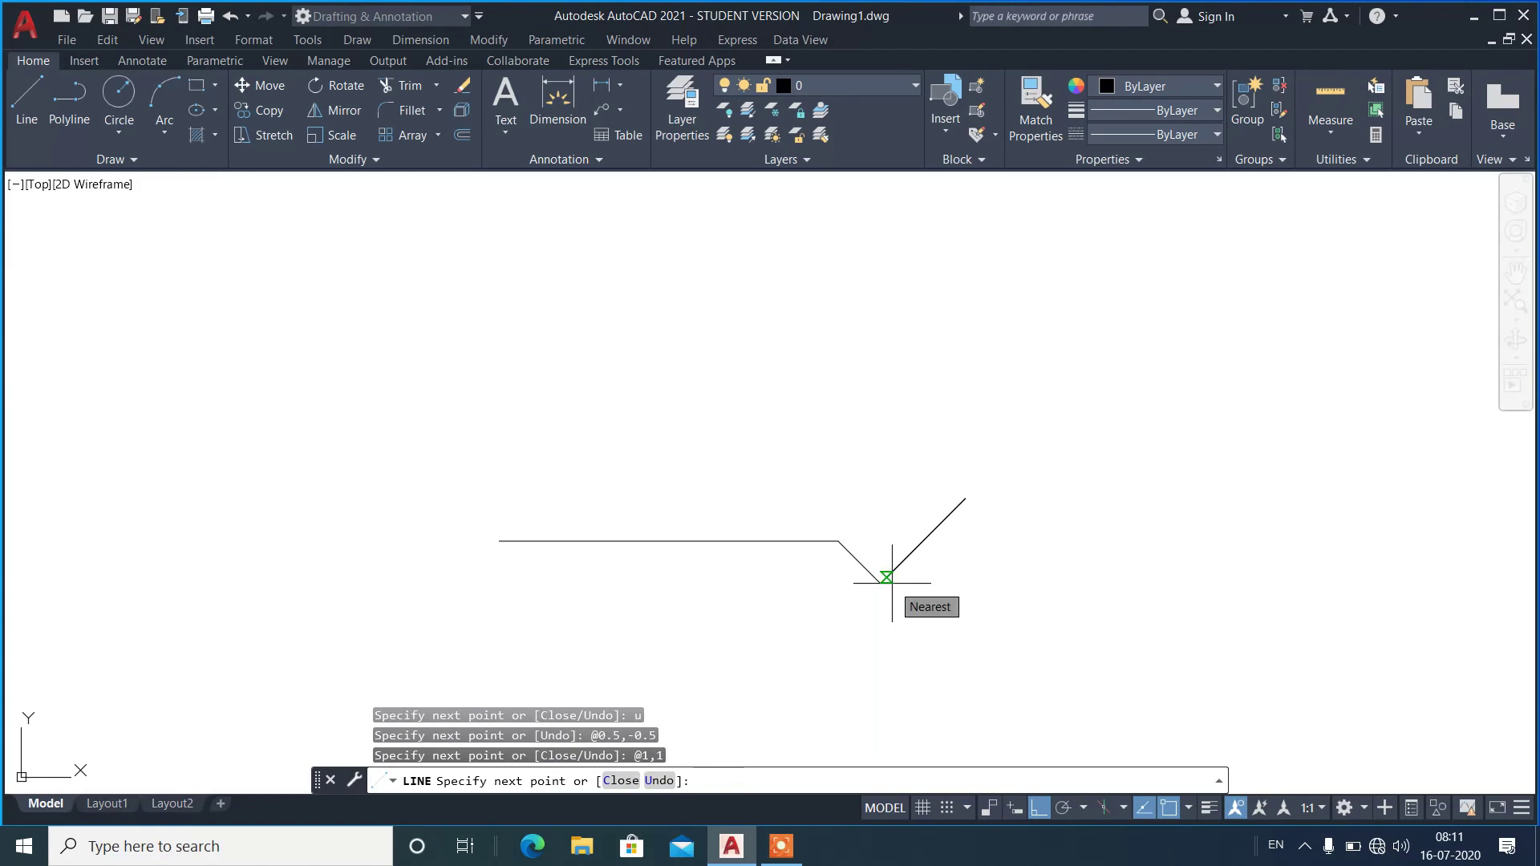
key("Return")
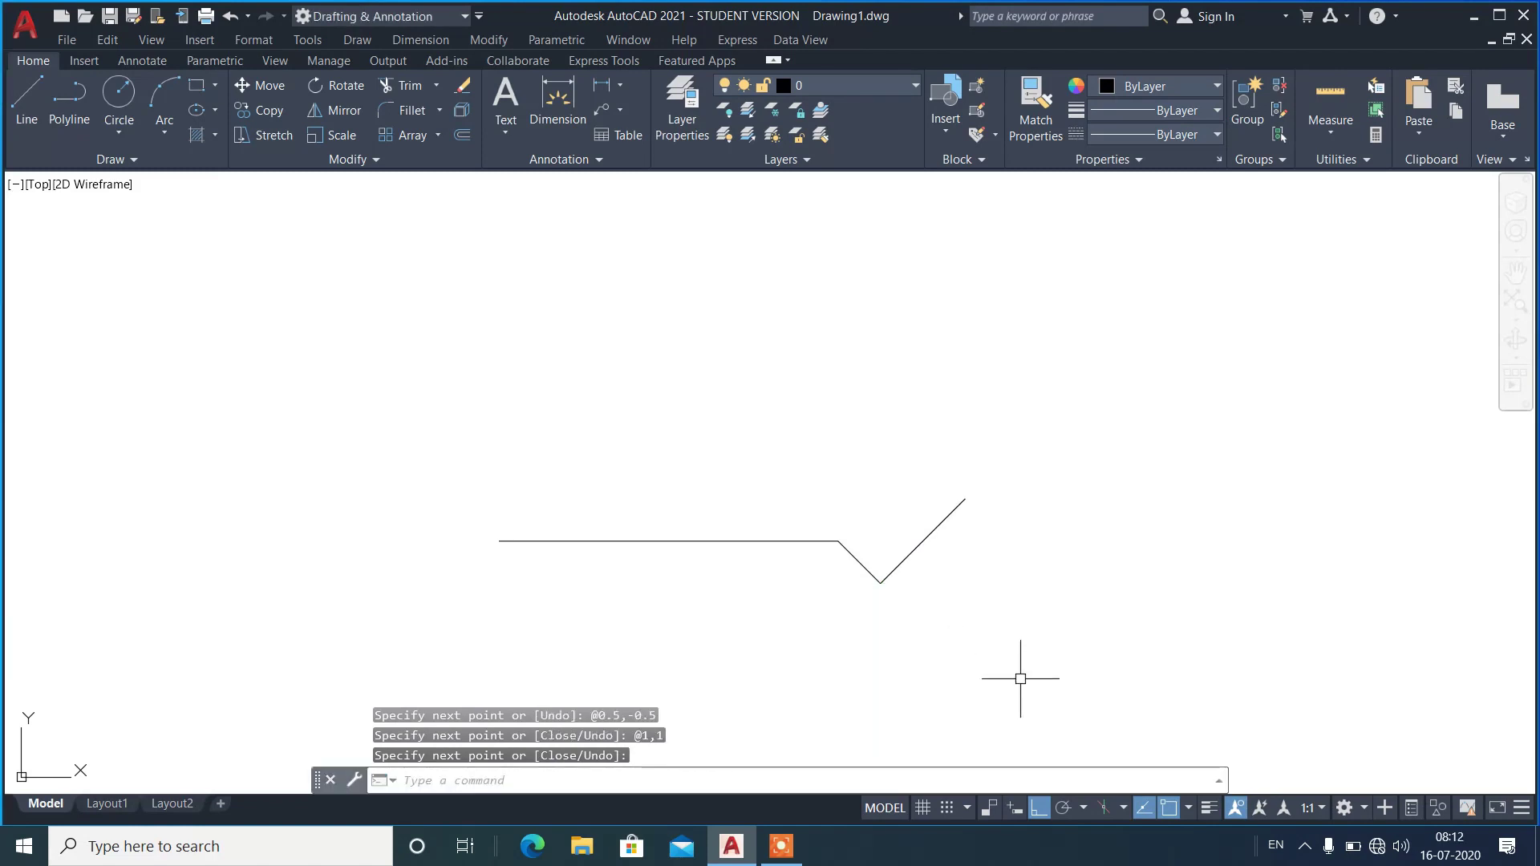
middle_click_drag(1000, 642, 918, 570)
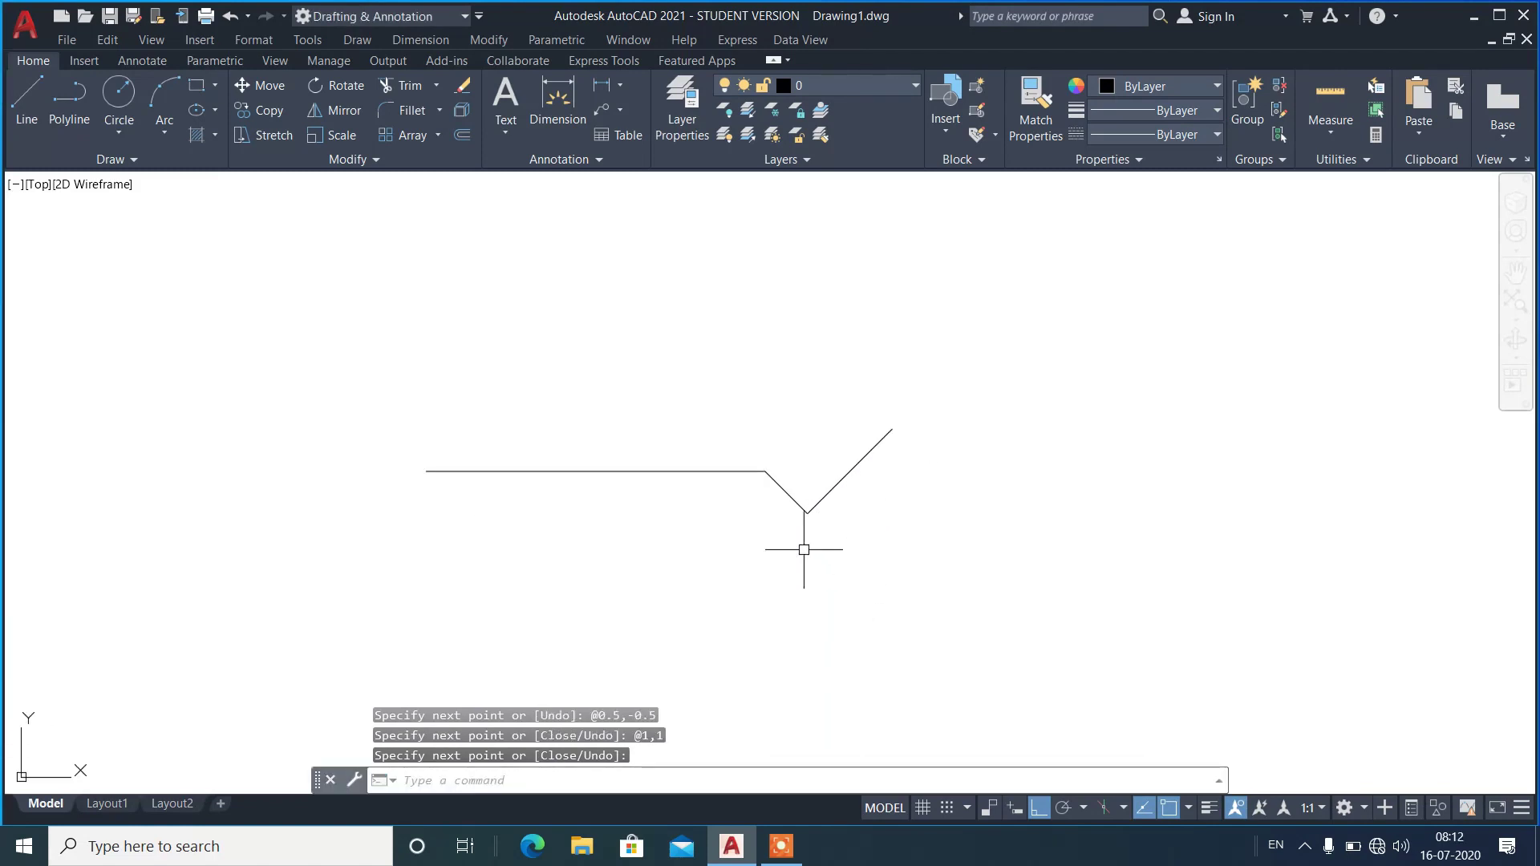
Mirror the three profile lines about a horizontal line through the tip, keeping the originals.
left_click(966, 517)
type("m")
type("i")
key("Return")
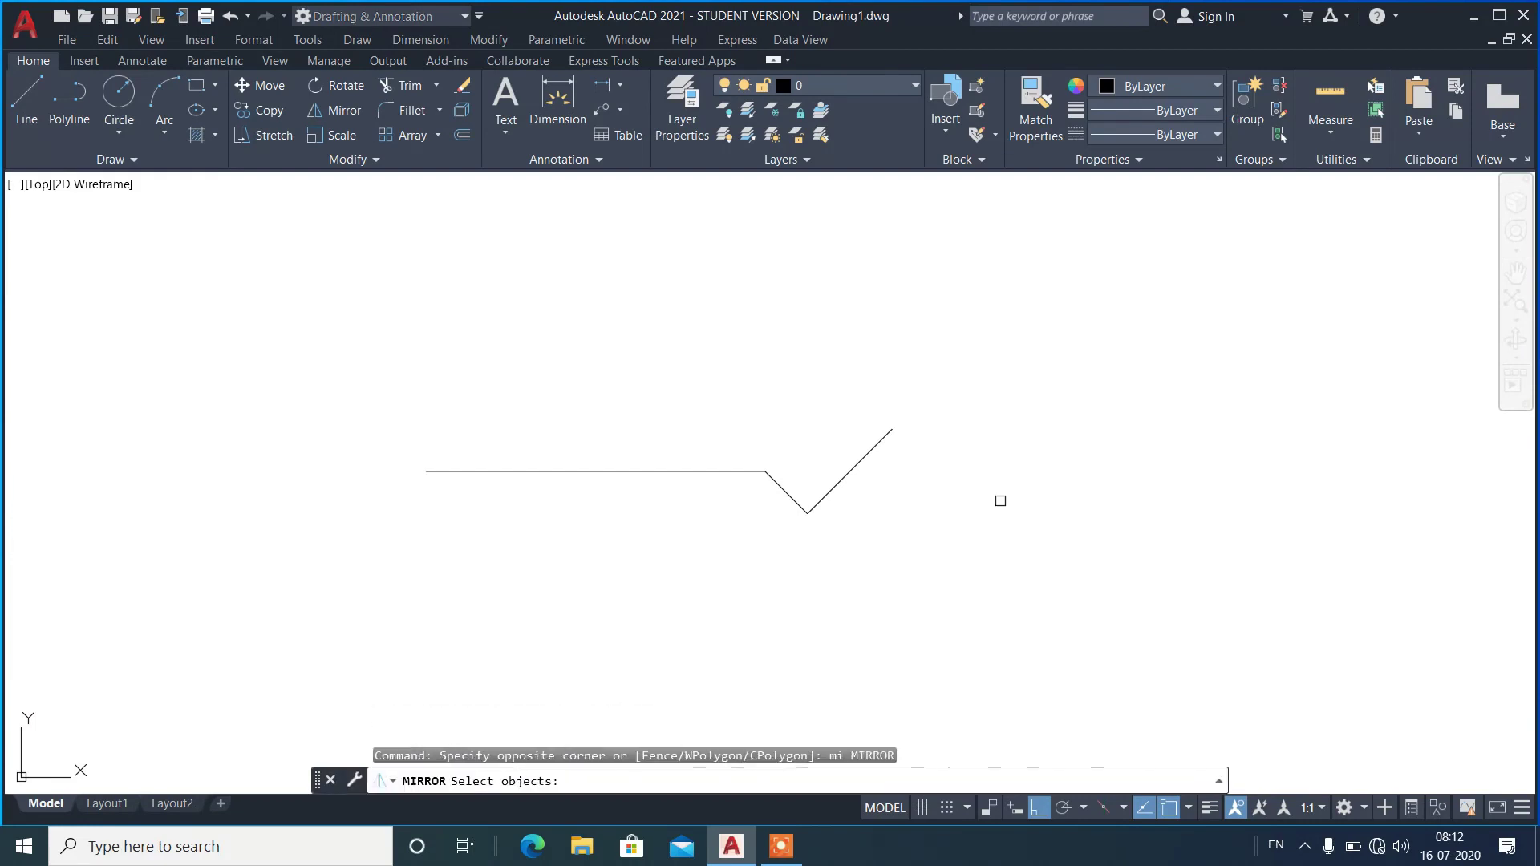
left_click(958, 544)
left_click(553, 309)
key("Return")
left_click(892, 430)
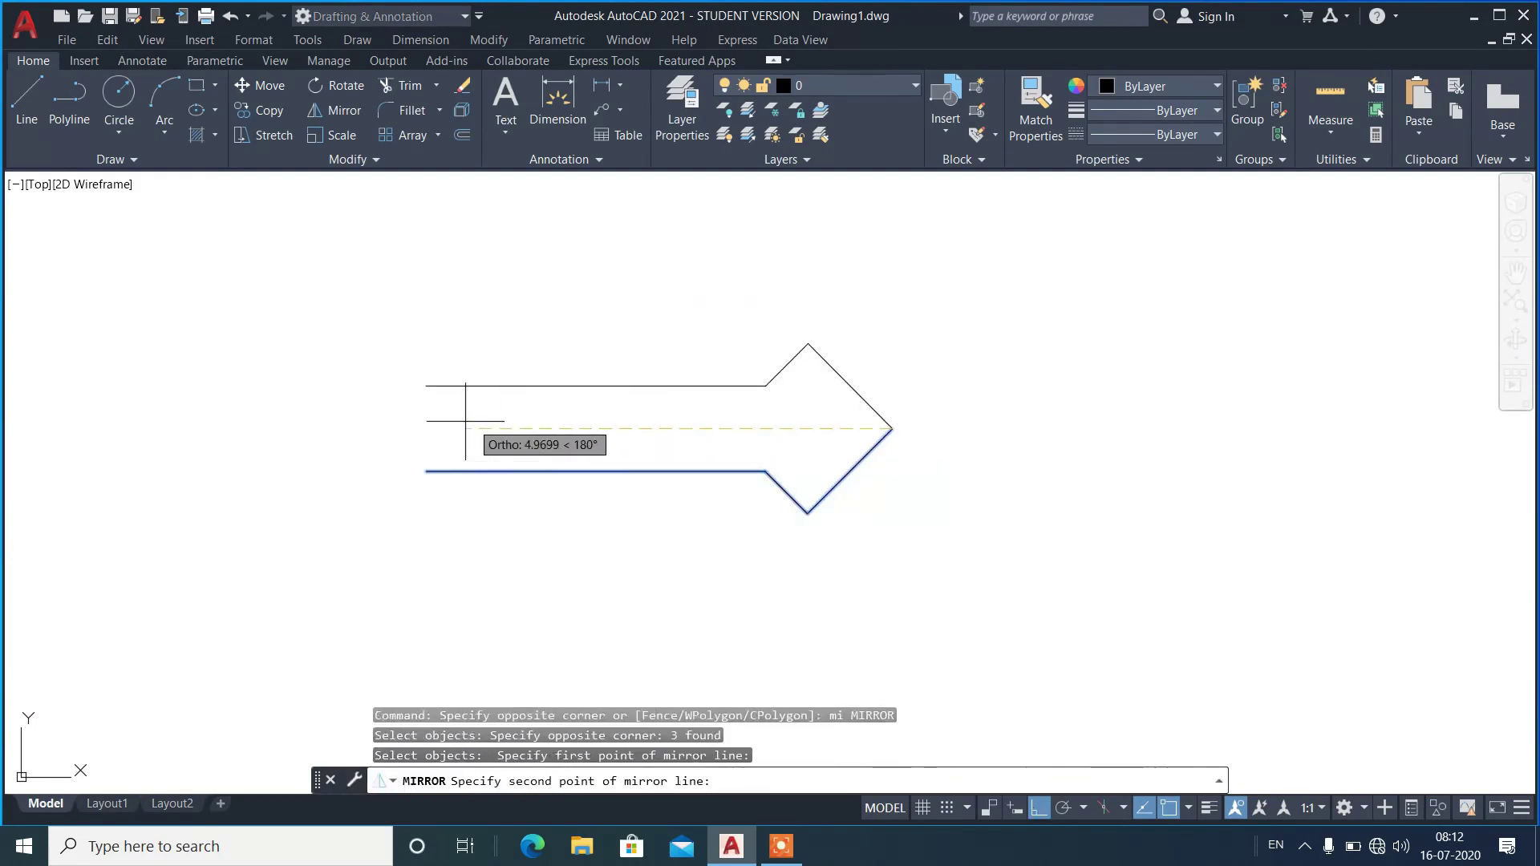
left_click(441, 422)
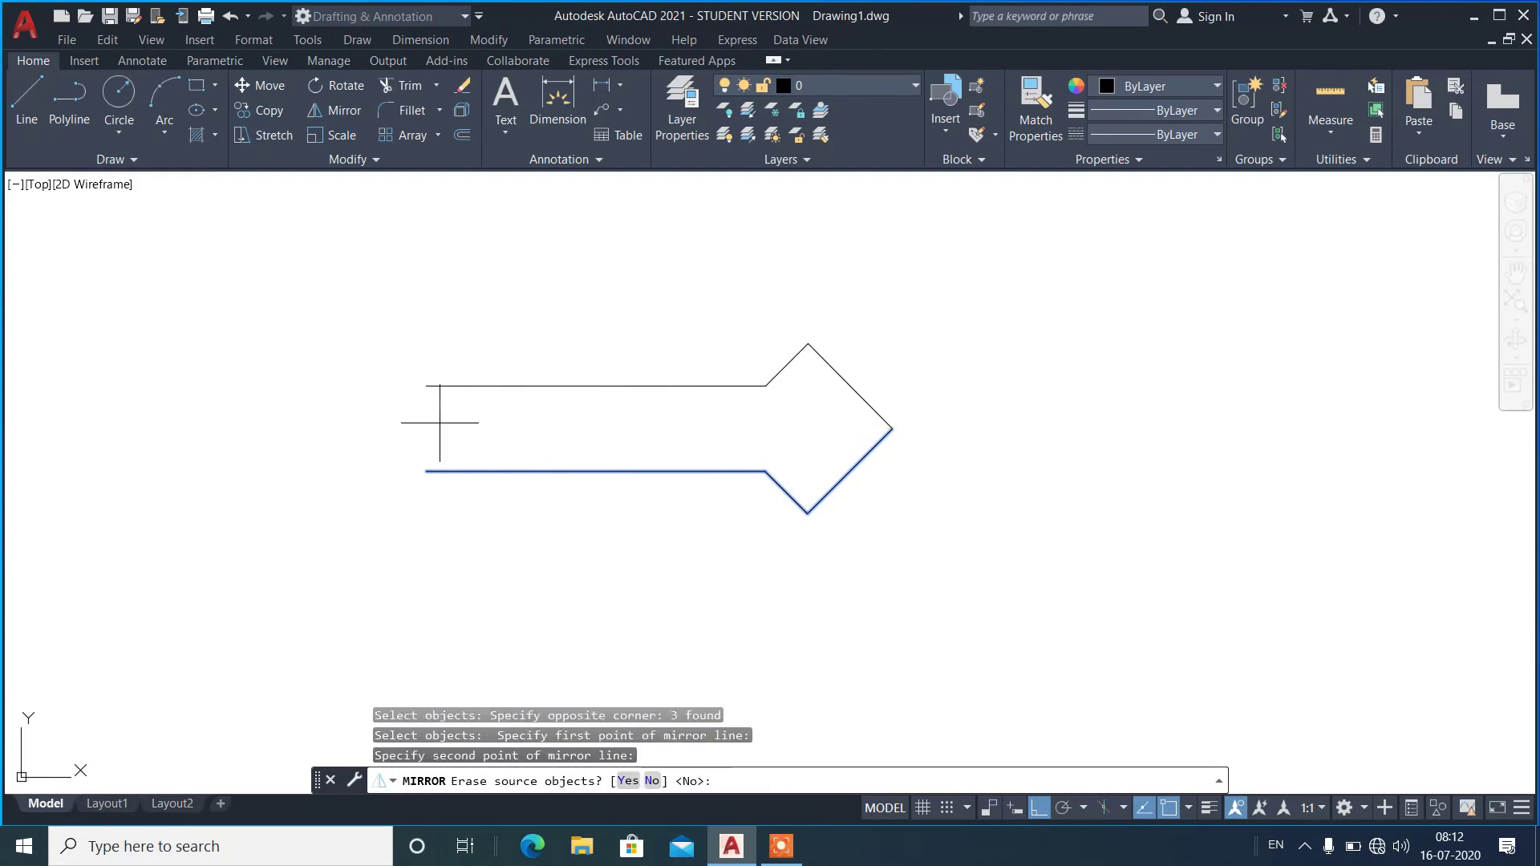
key("Return")
scroll(950, 511, "down", 3)
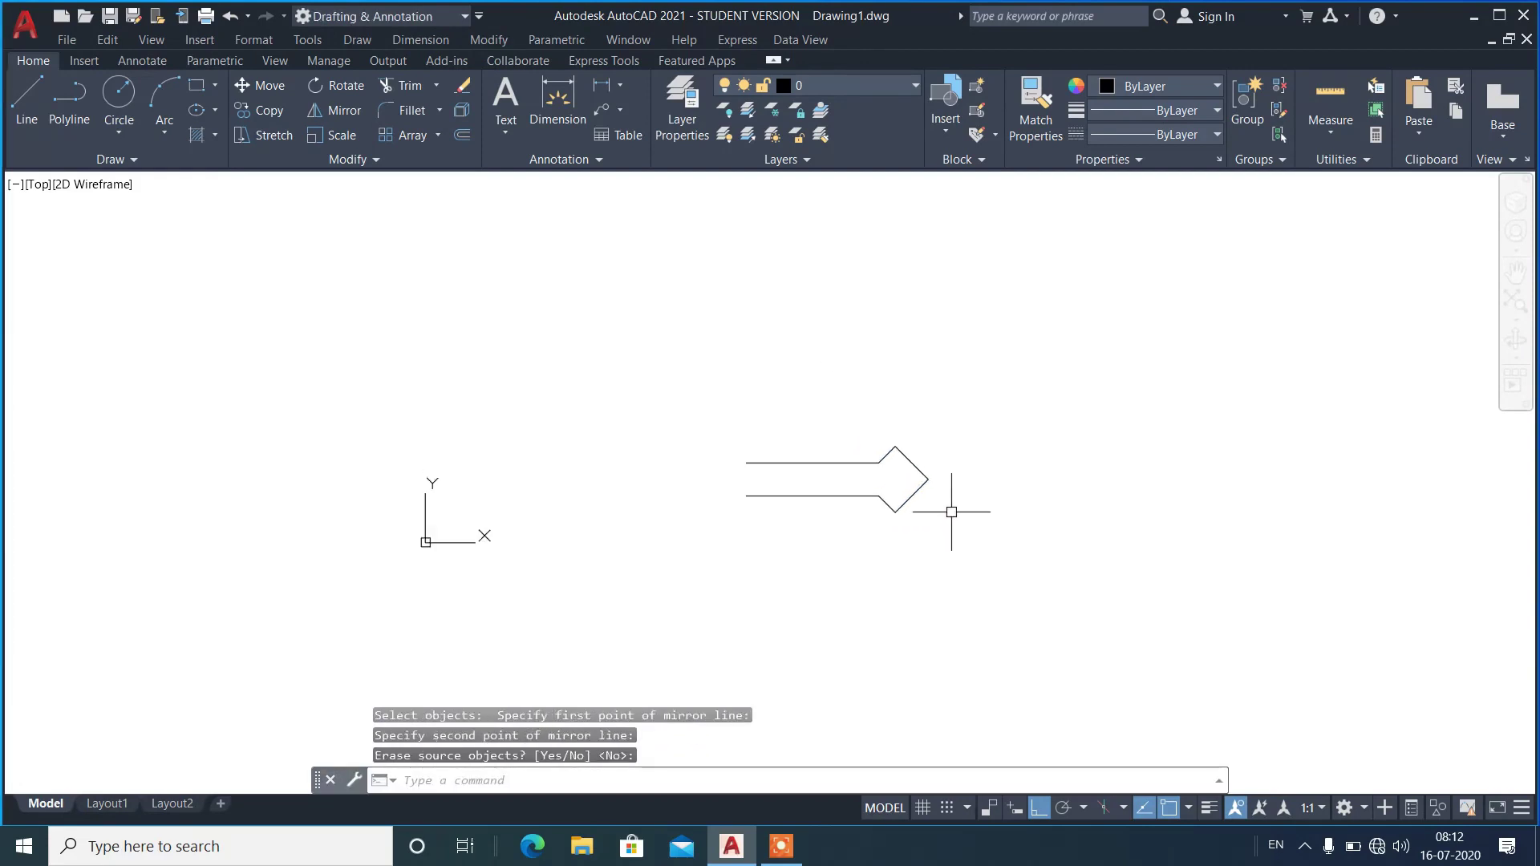
scroll(824, 483, "up", 2)
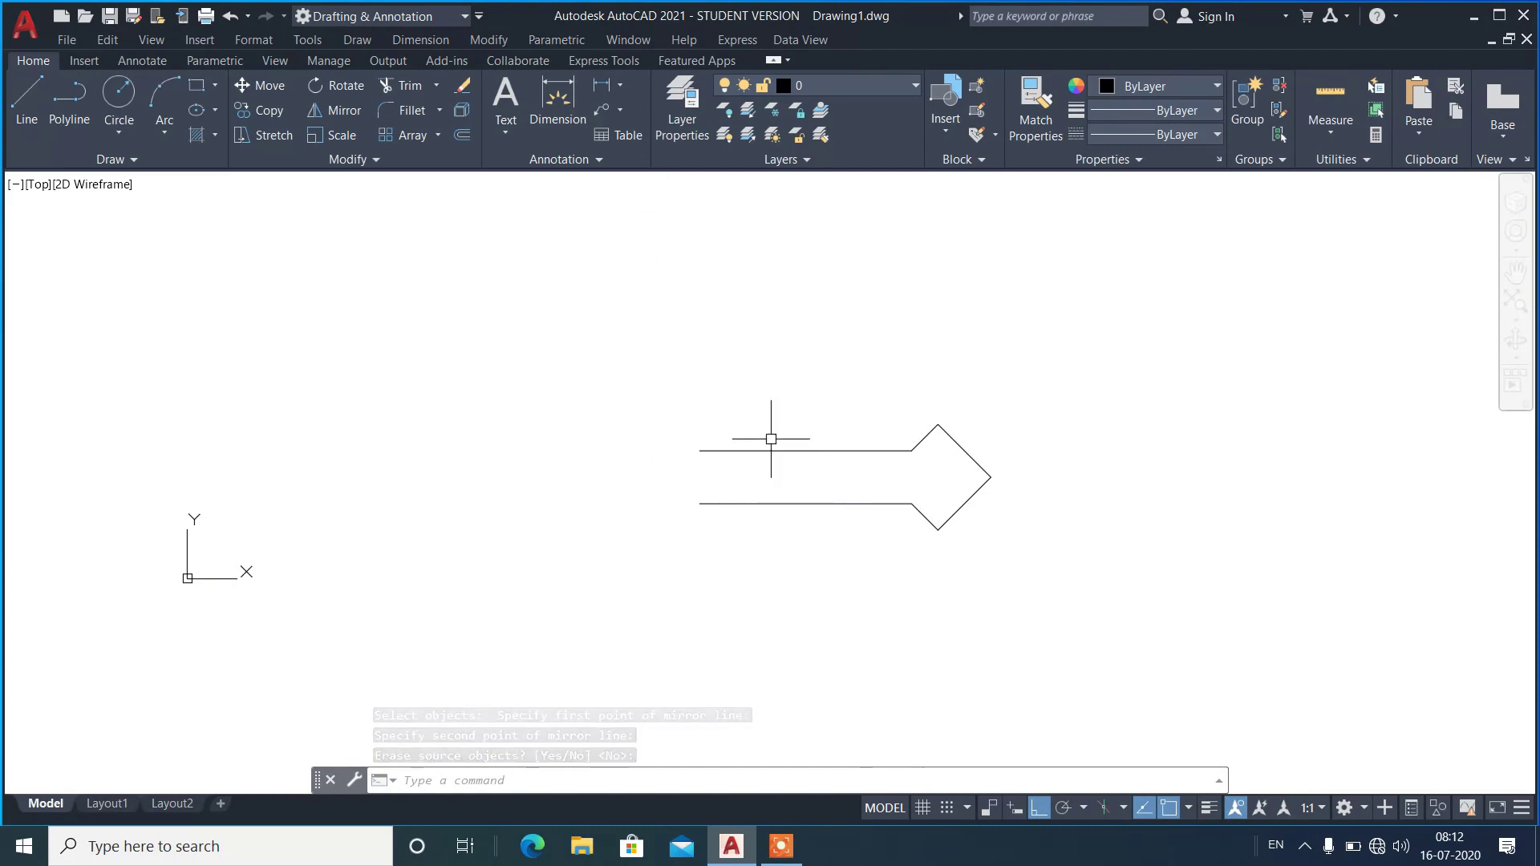
Mirror the arrow about a @1<45 line from its upper-left end to add an upward arm.
type("mi")
key("Return")
left_click(1063, 409)
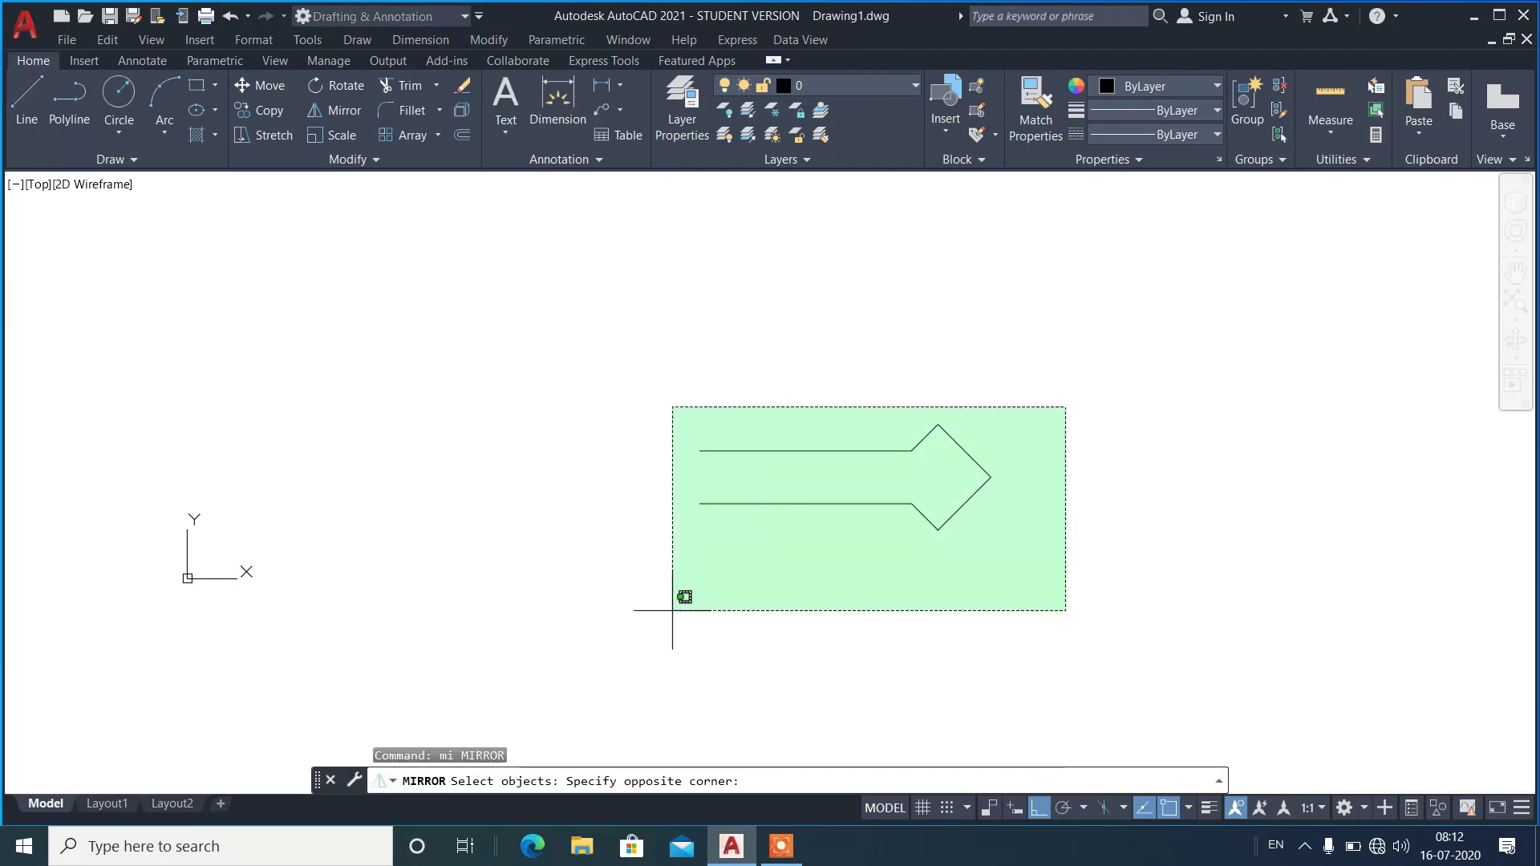
left_click(654, 590)
key("Return")
left_click(701, 450)
type("@1<45")
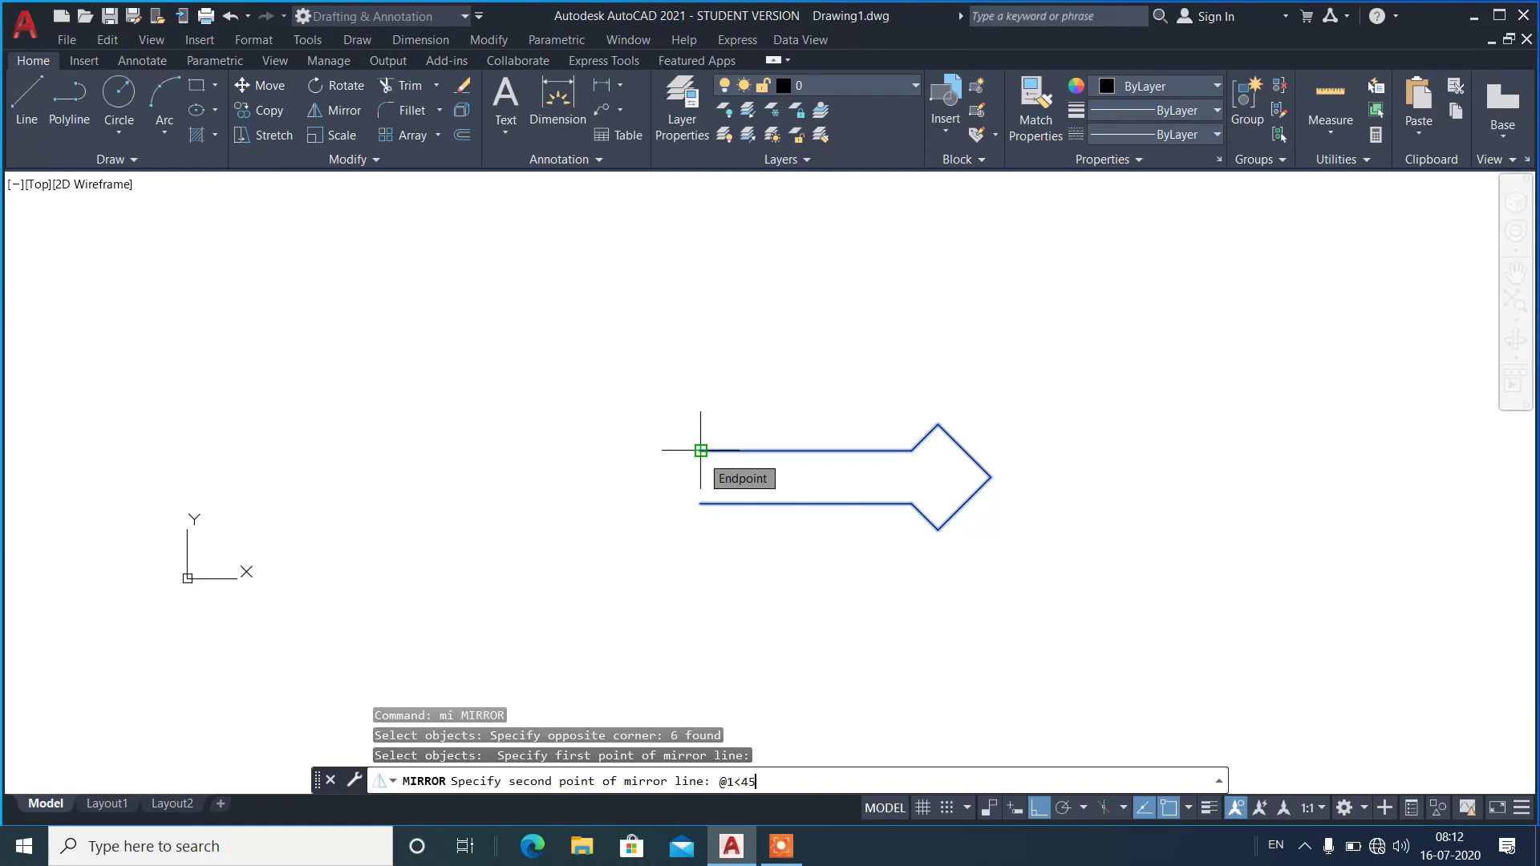
key("Return")
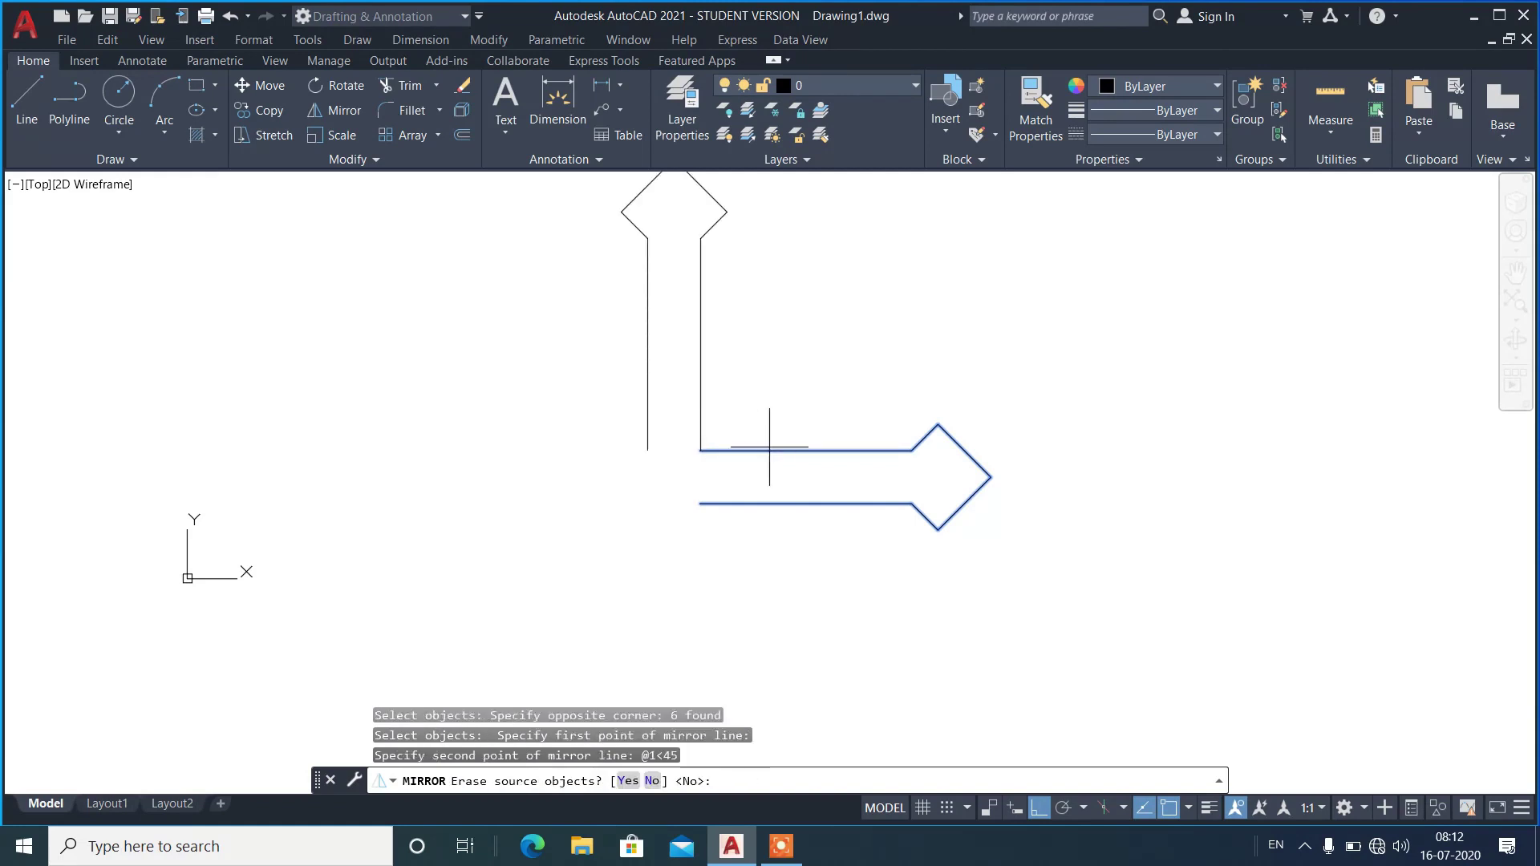
key("Return")
scroll(599, 598, "down", 2)
scroll(692, 509, "up", 2)
Mirror the right-pointing arrow about the vertical axis through the upward tip to add a left arm.
left_click(921, 612)
left_click(835, 464)
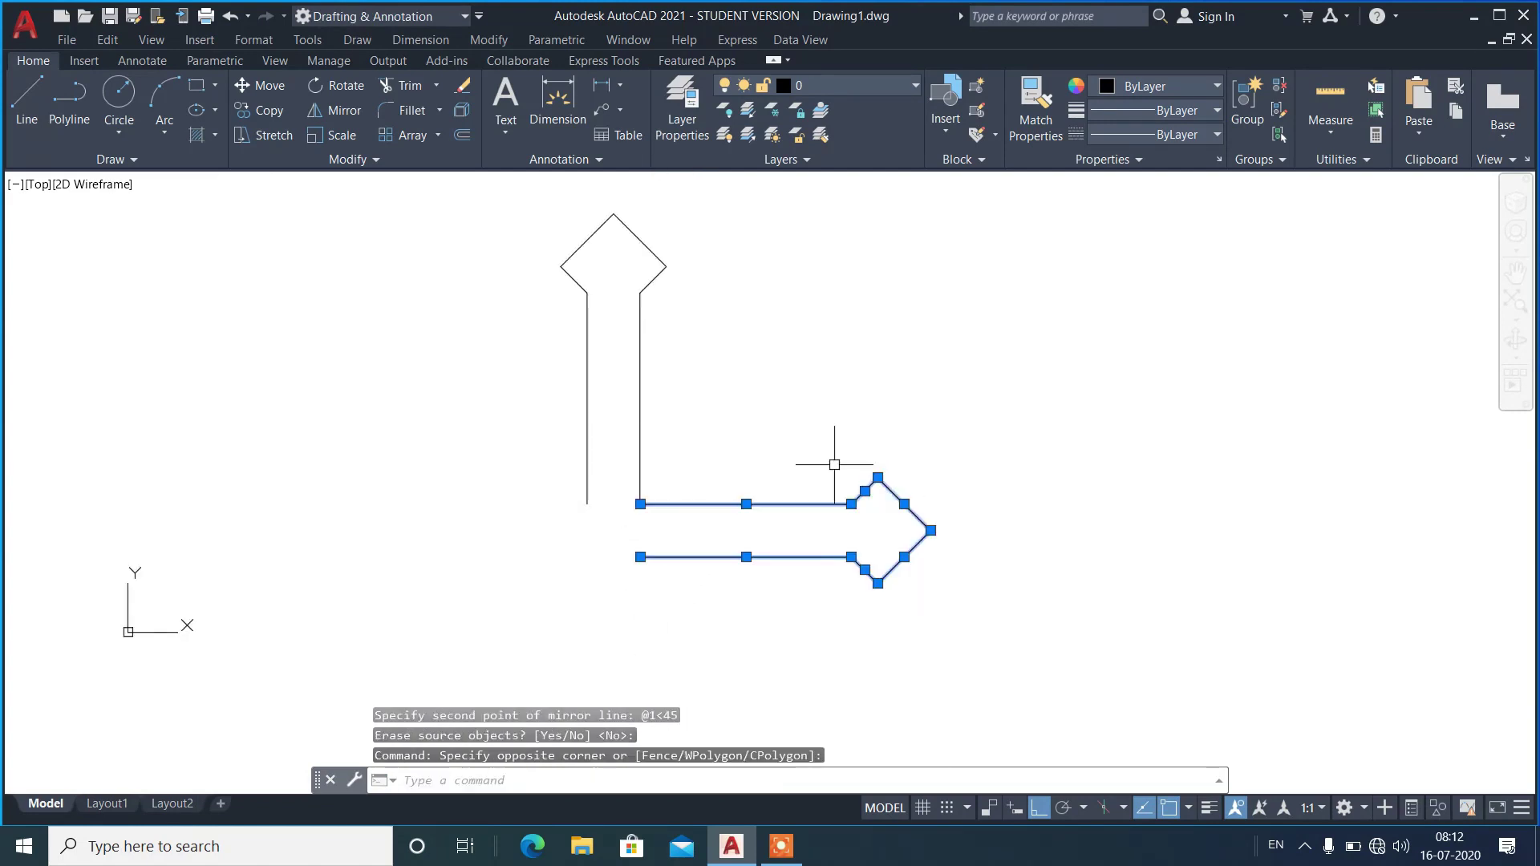
type("mi")
key("Return")
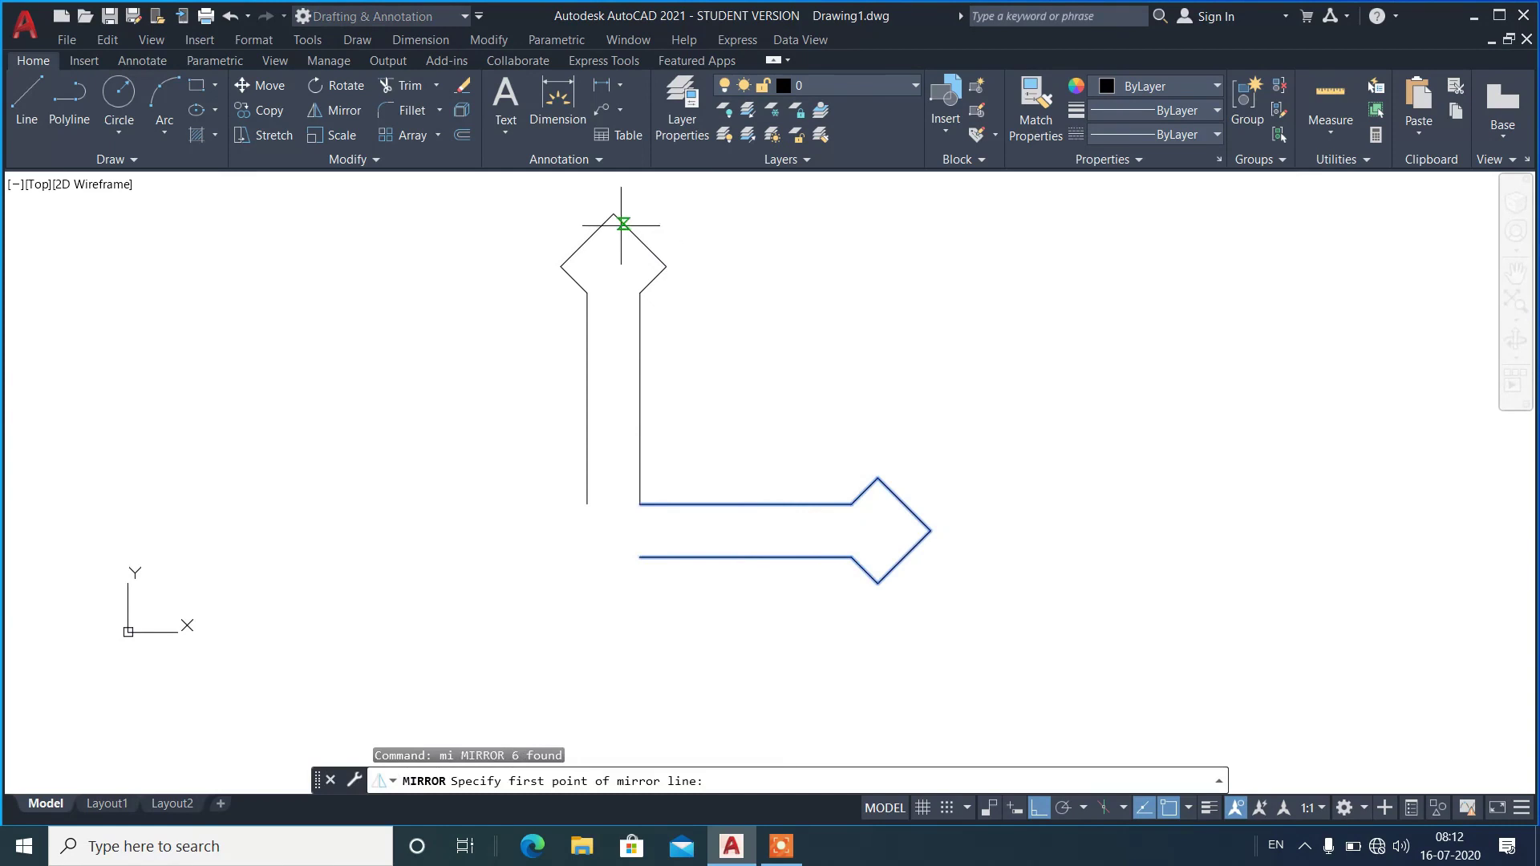
left_click(613, 215)
left_click(612, 468)
key("Return")
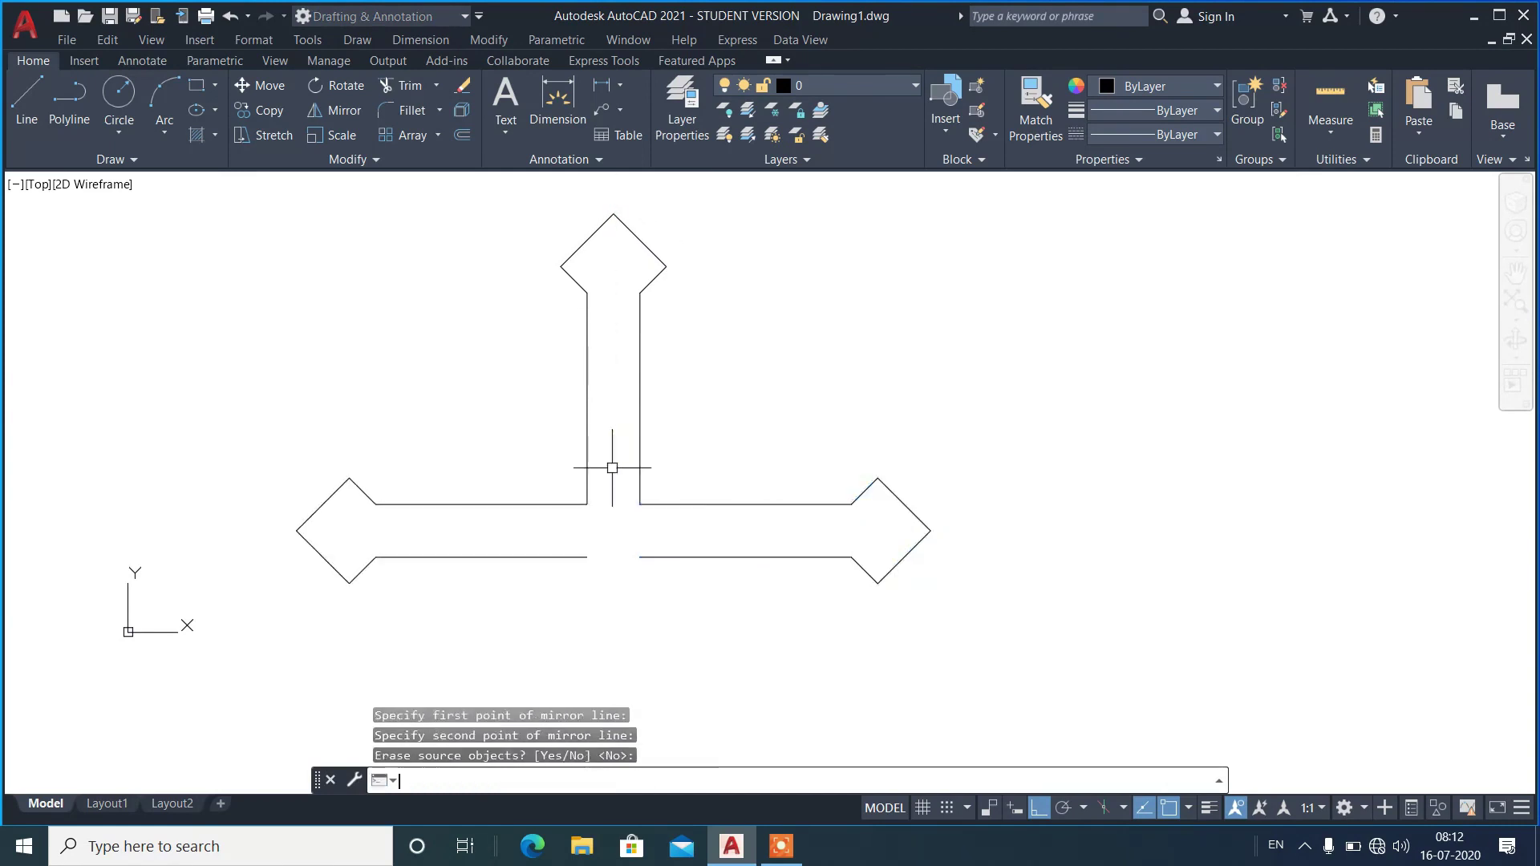
Mirror the upward arm about the horizontal axis to add a downward arm.
key("Return")
left_click(683, 369)
left_click(556, 284)
key("Return")
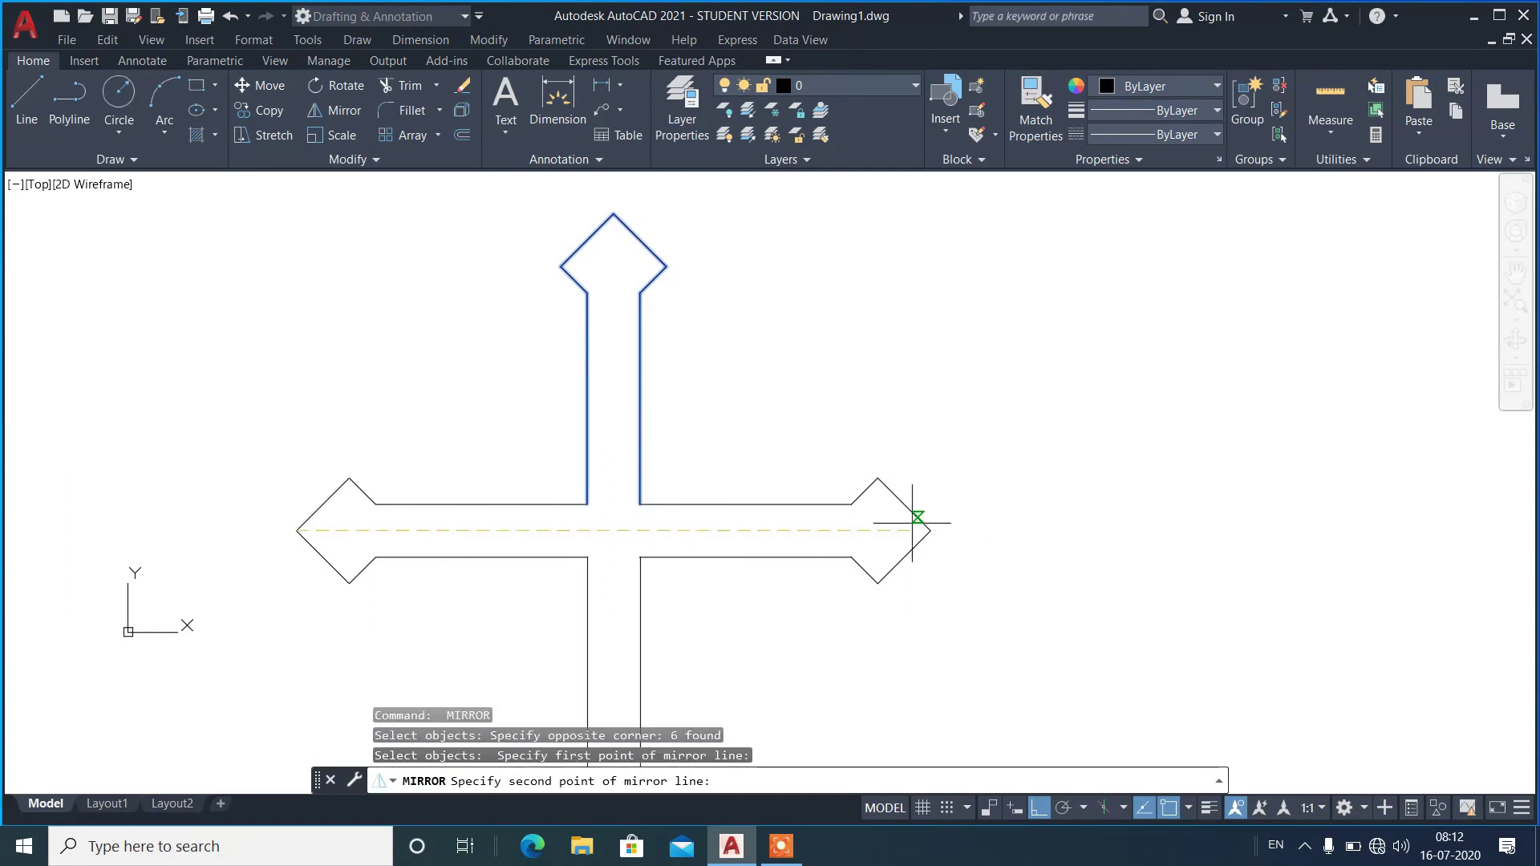
left_click(924, 528)
key("Return")
scroll(770, 431, "down", 2)
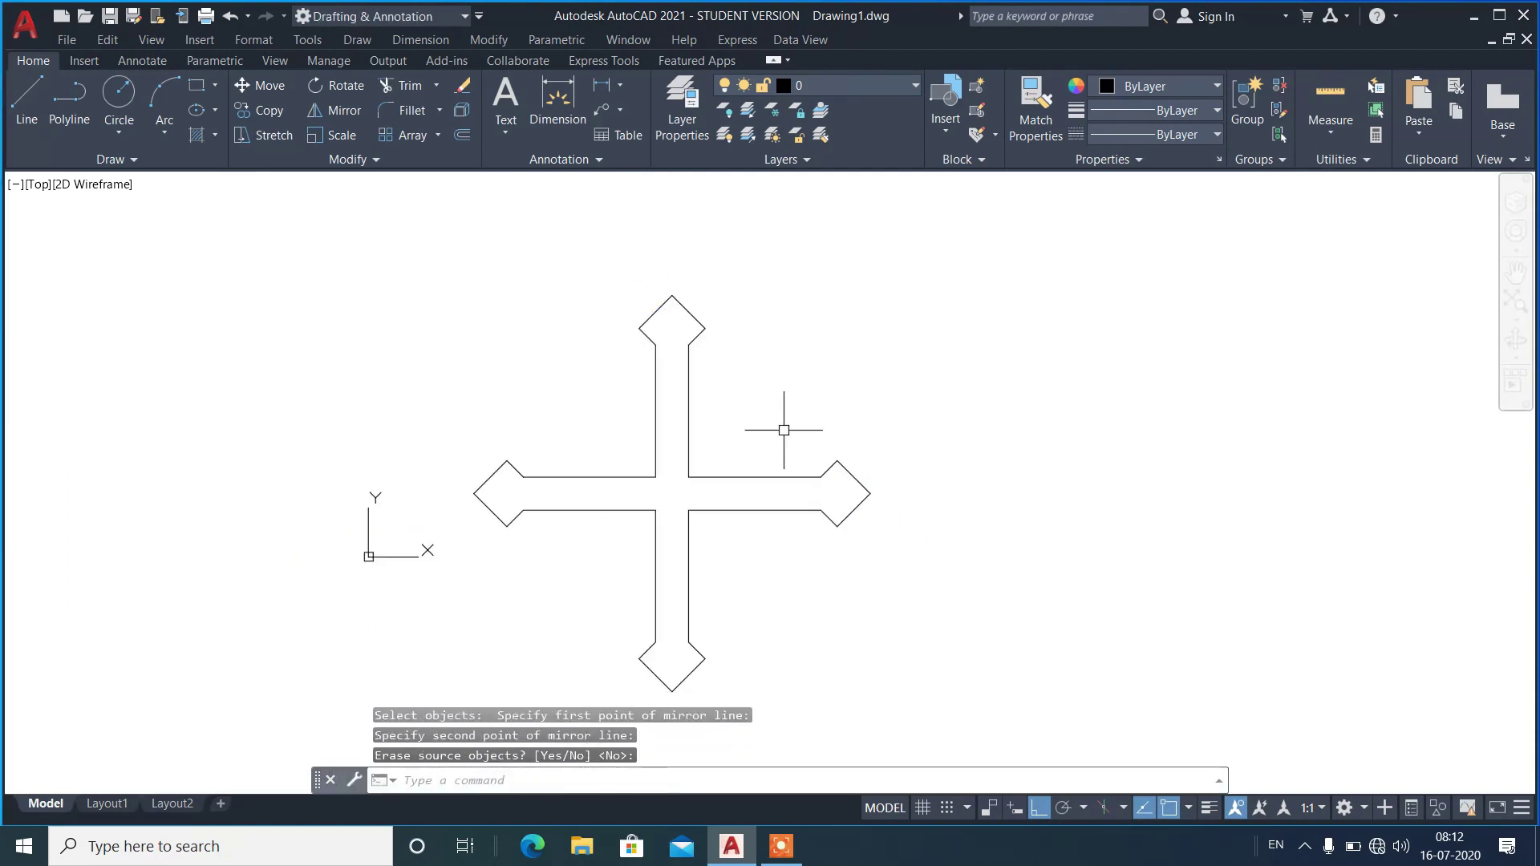
scroll(610, 481, "down", 2)
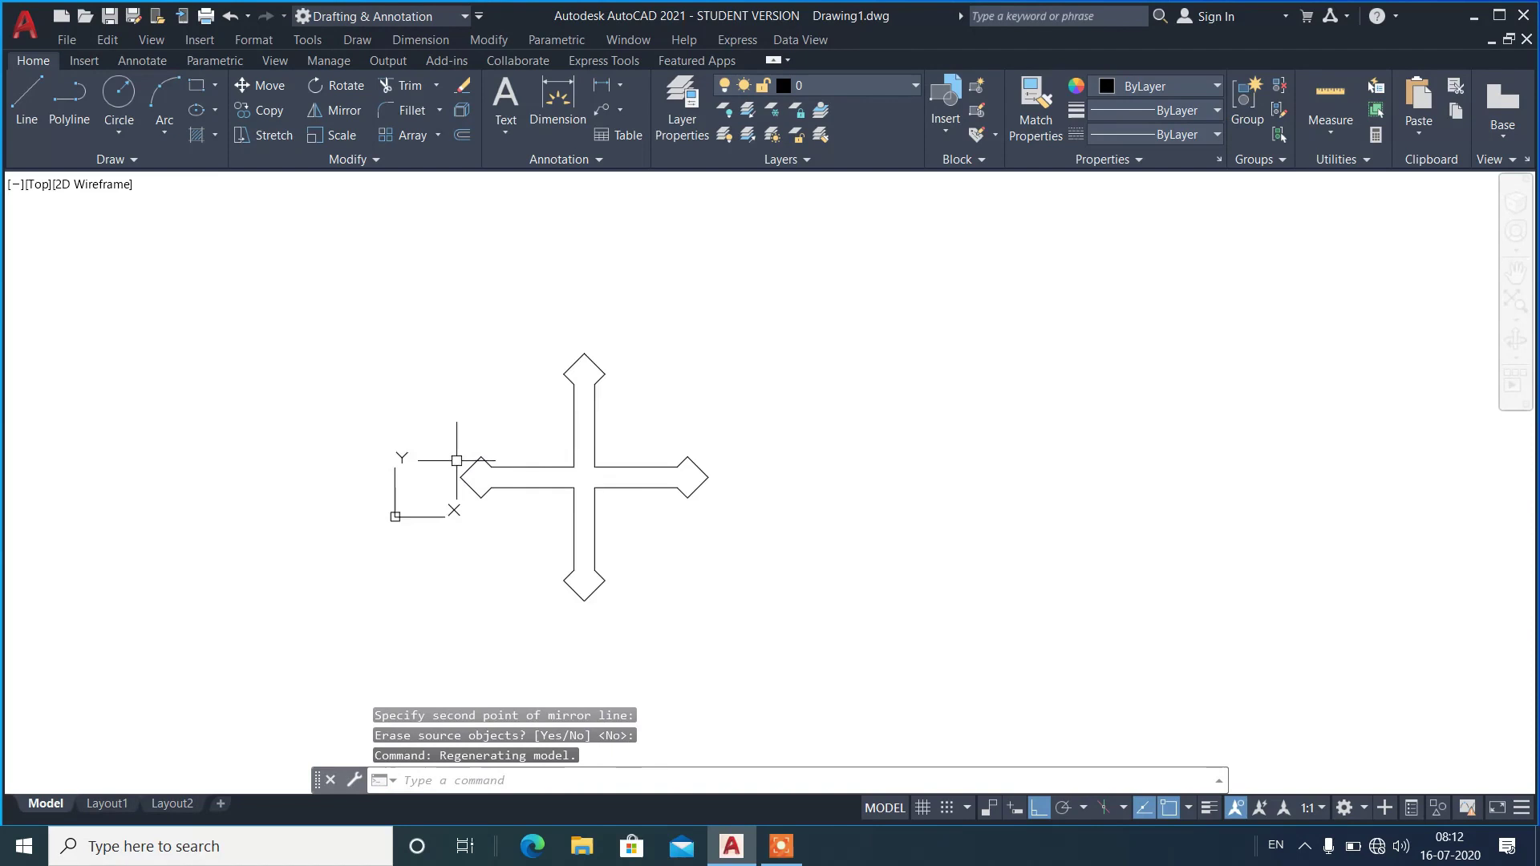
scroll(726, 498, "up", 2)
scroll(681, 445, "up", 4)
left_click(779, 539)
left_click(596, 467)
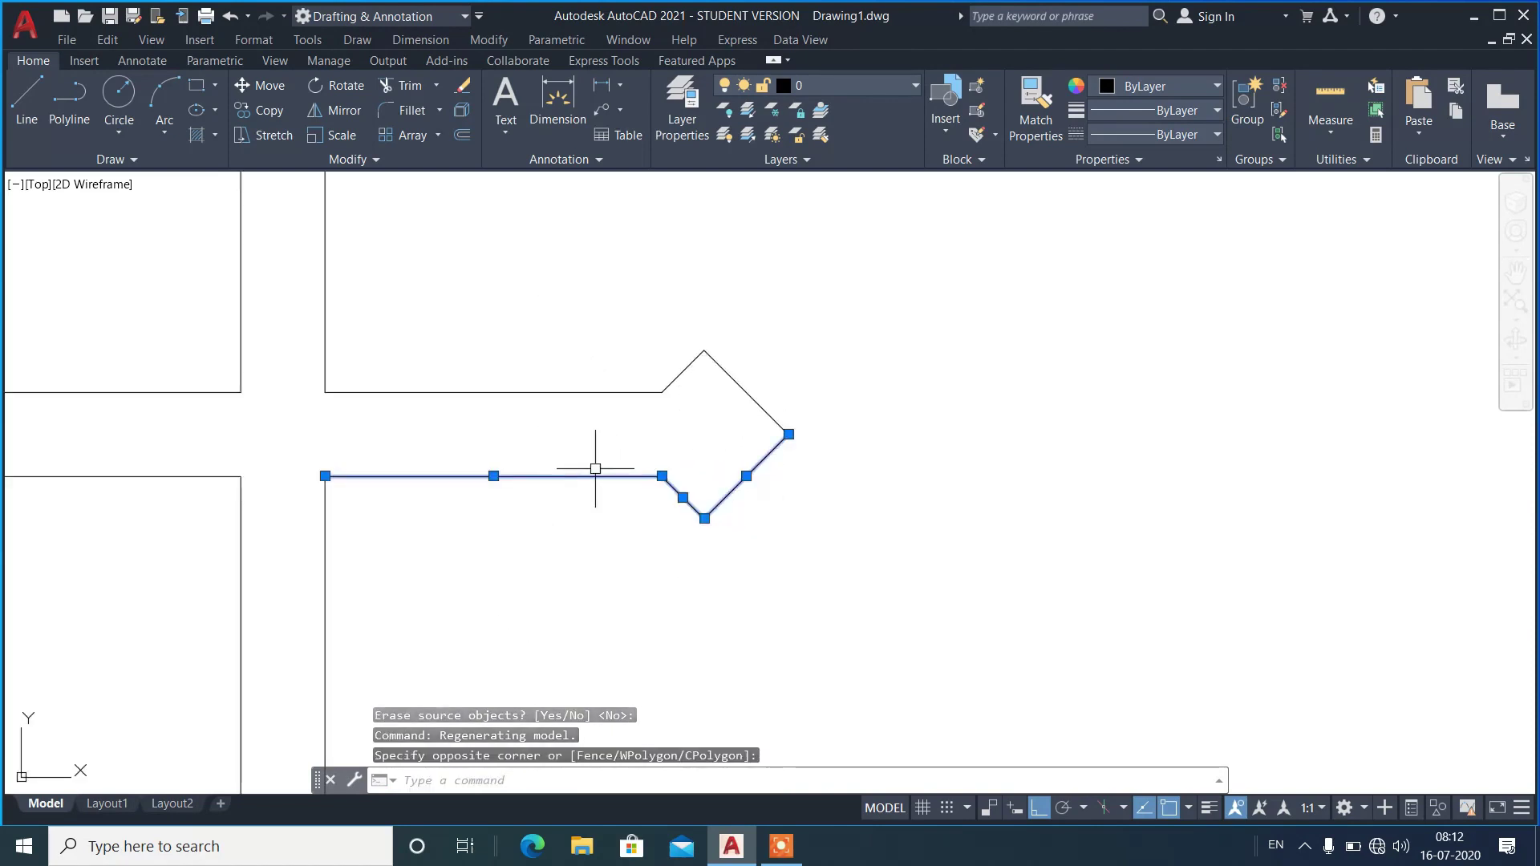
left_click(786, 536)
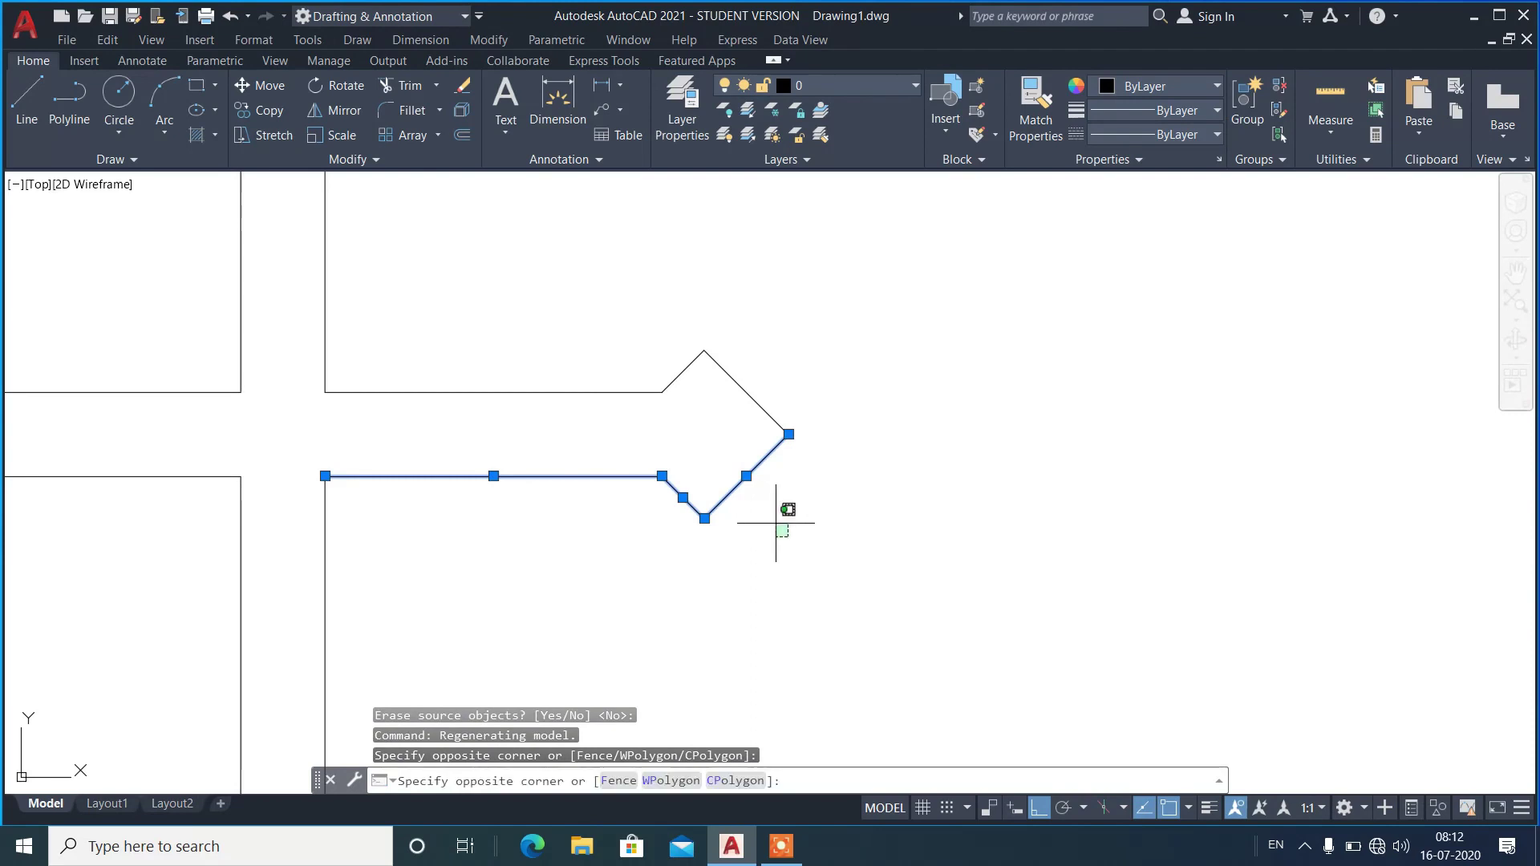
left_click(629, 344)
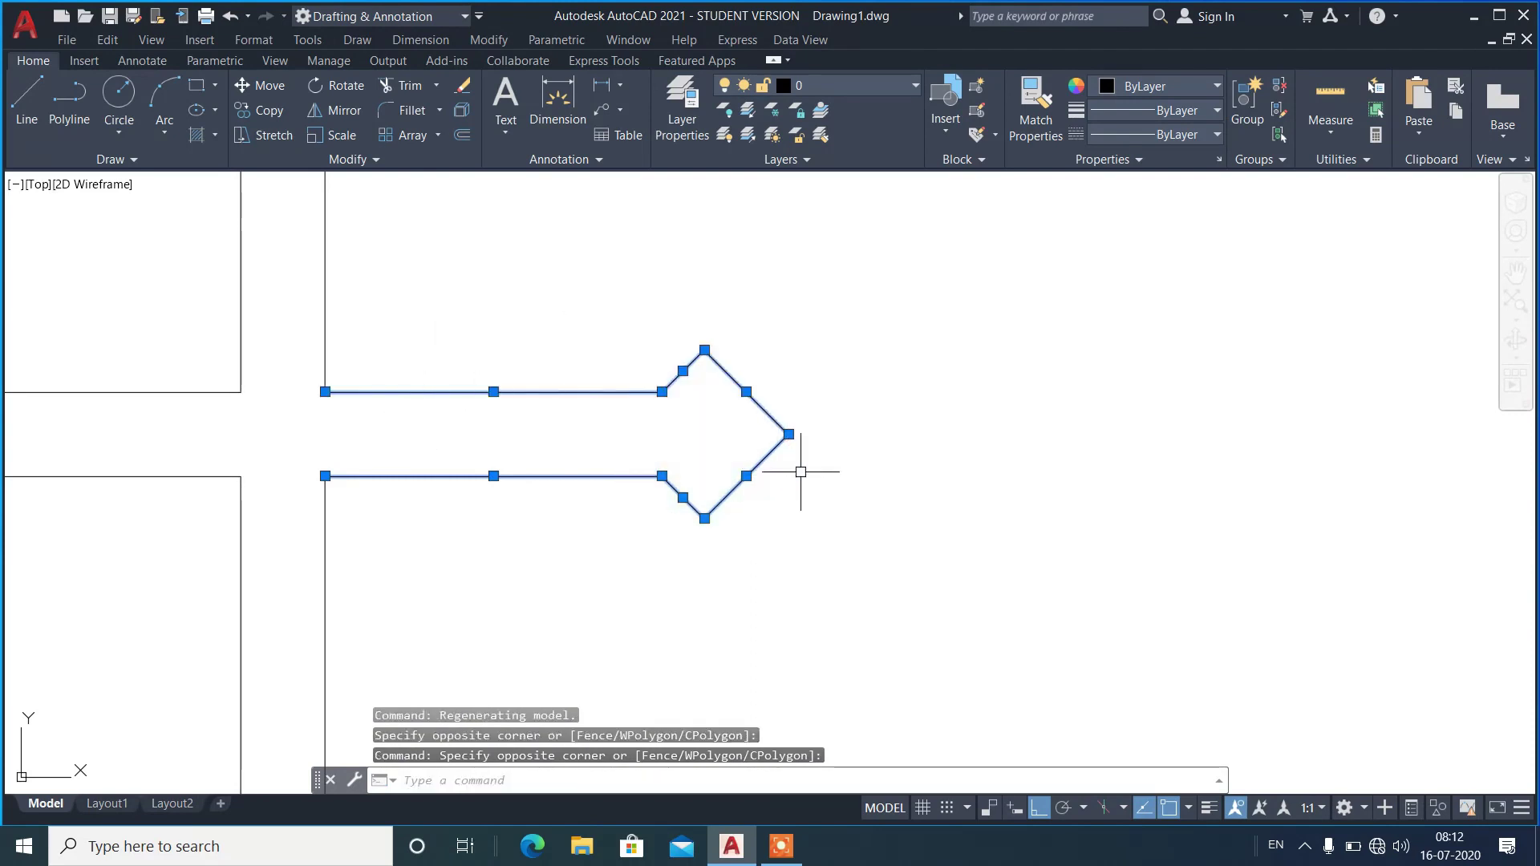
scroll(801, 472, "down", 2)
middle_click_drag(646, 351, 622, 441)
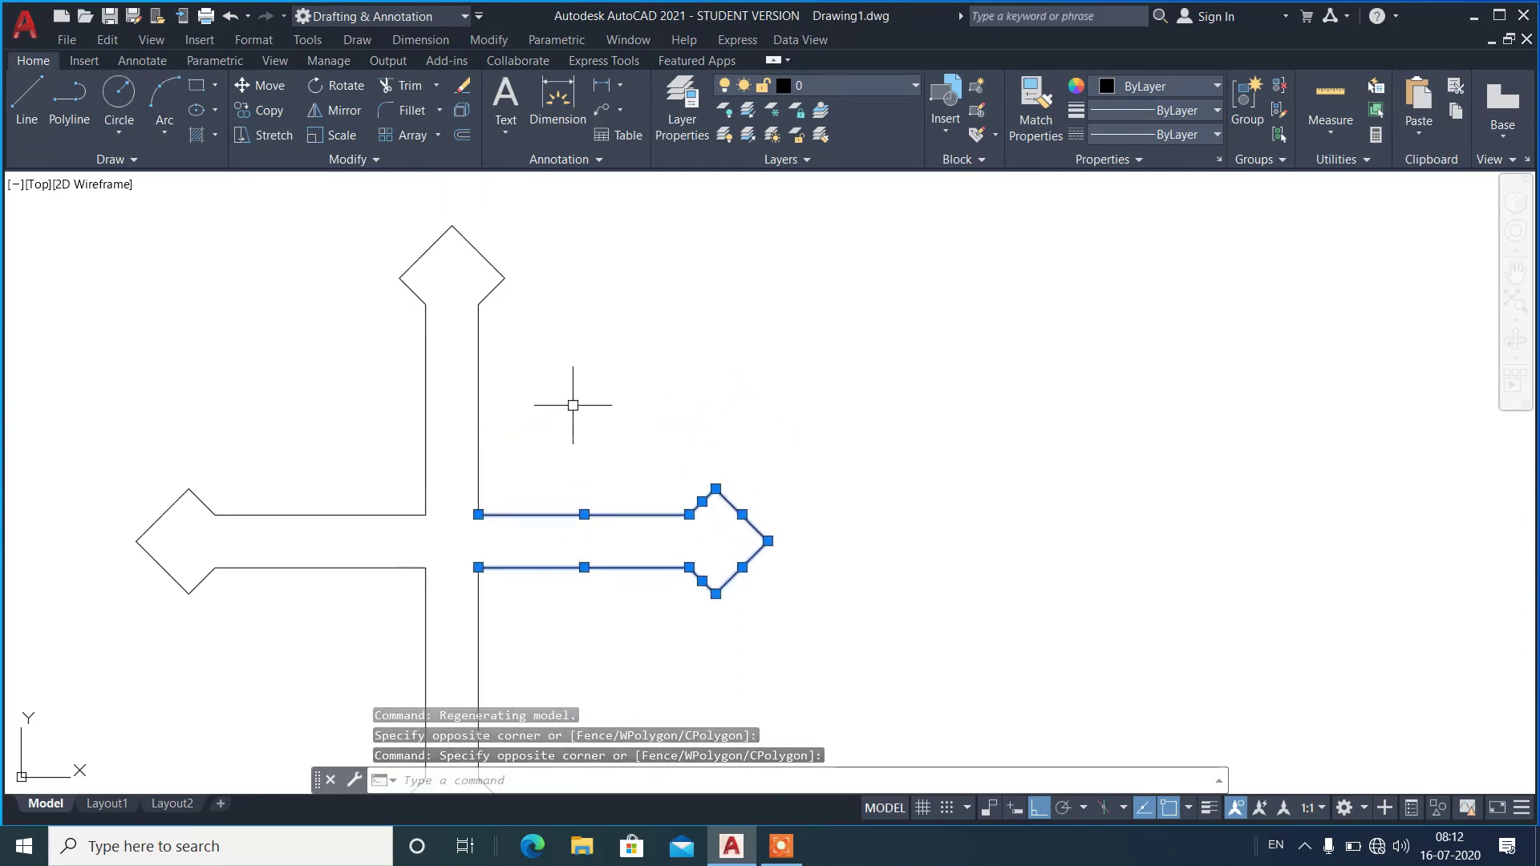
left_click(550, 387)
left_click(376, 220)
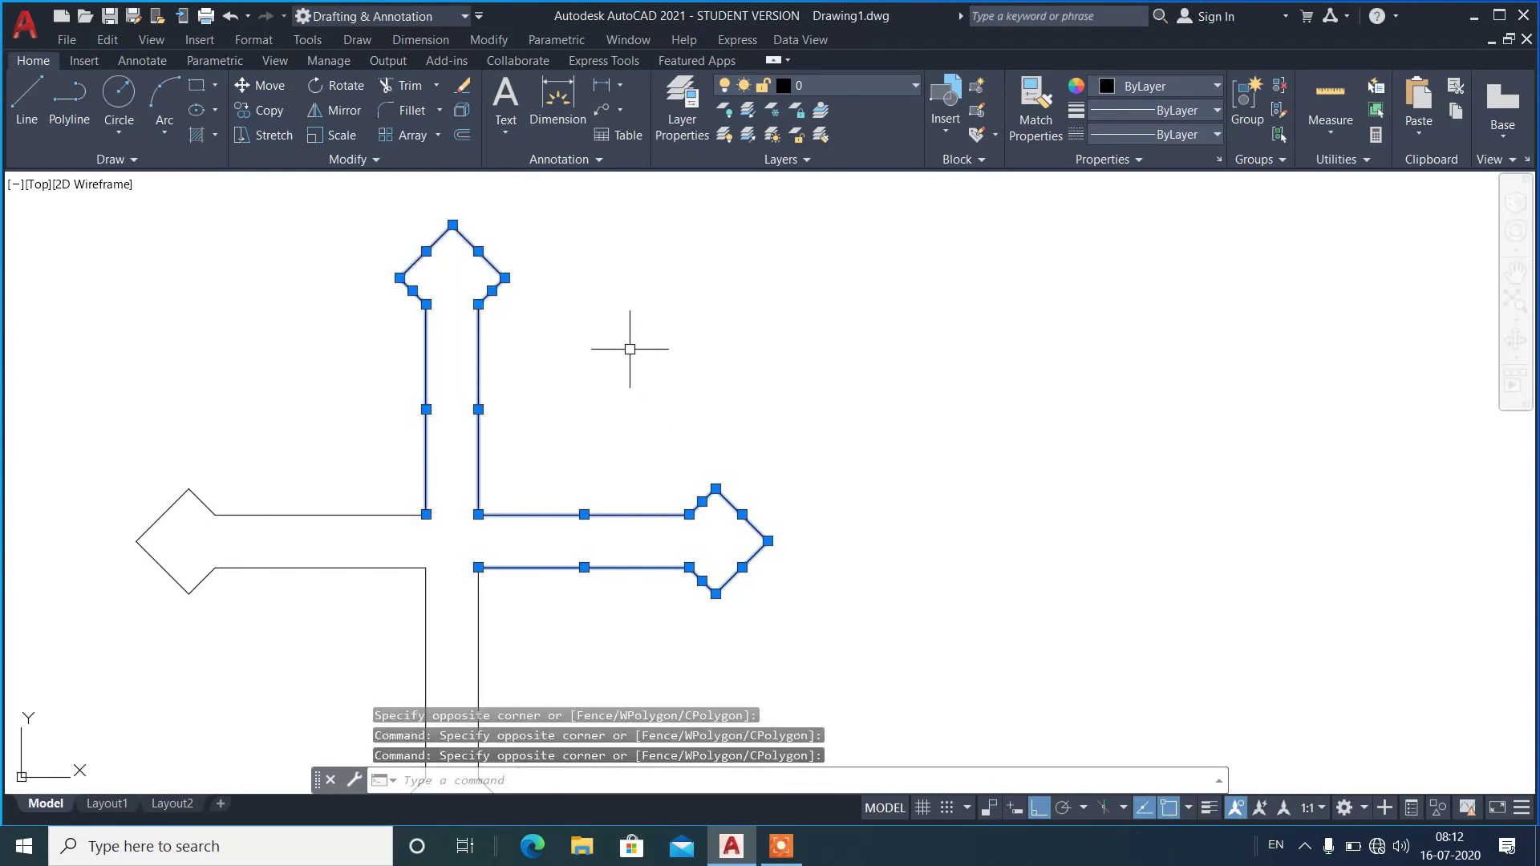
scroll(629, 349, "down", 2)
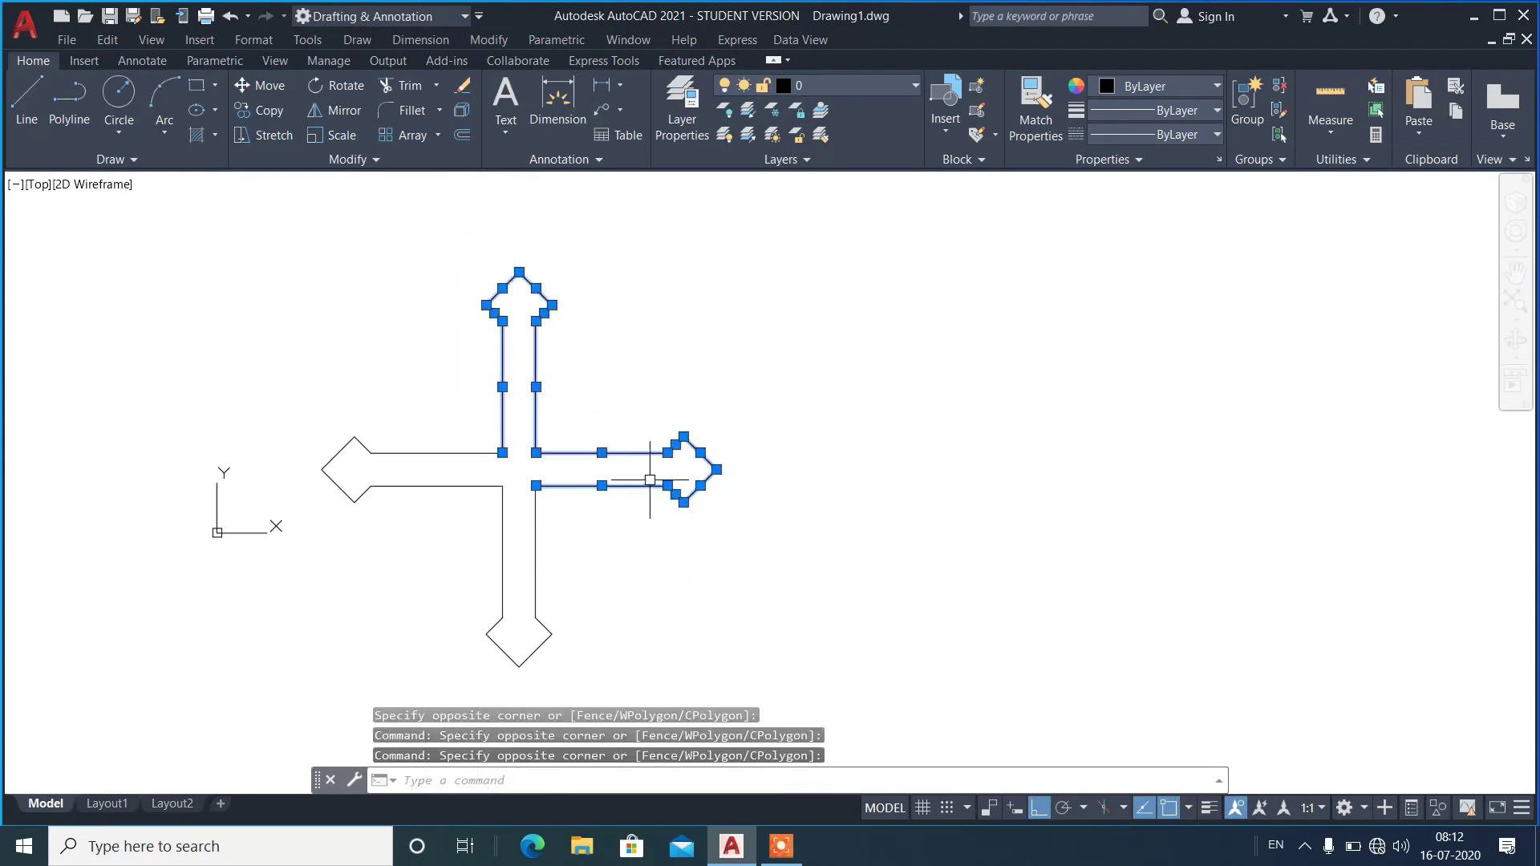
left_click(422, 418)
left_click(325, 499)
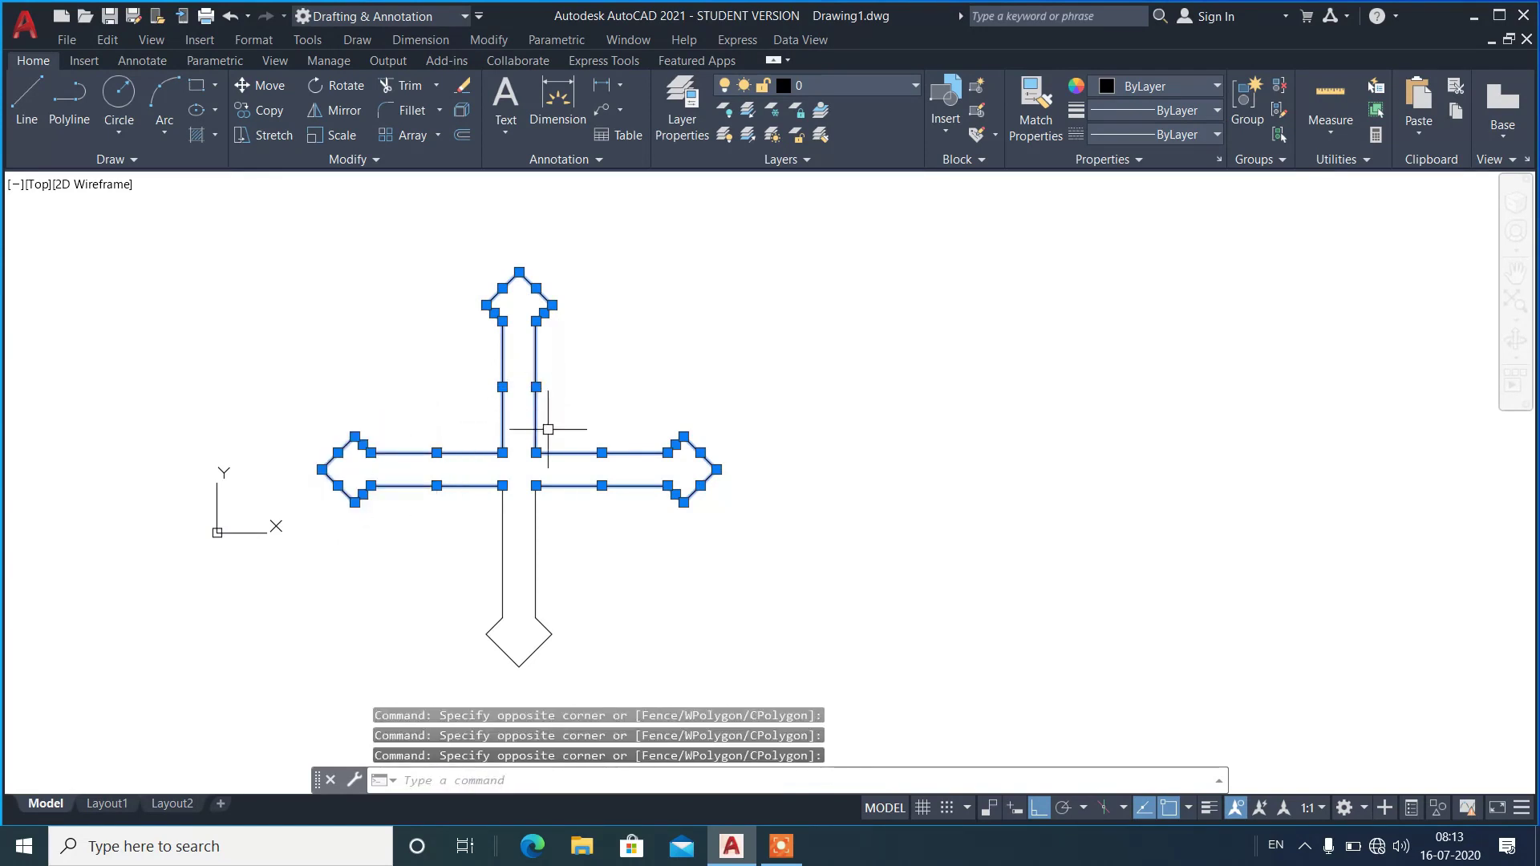
left_click(584, 677)
left_click(442, 591)
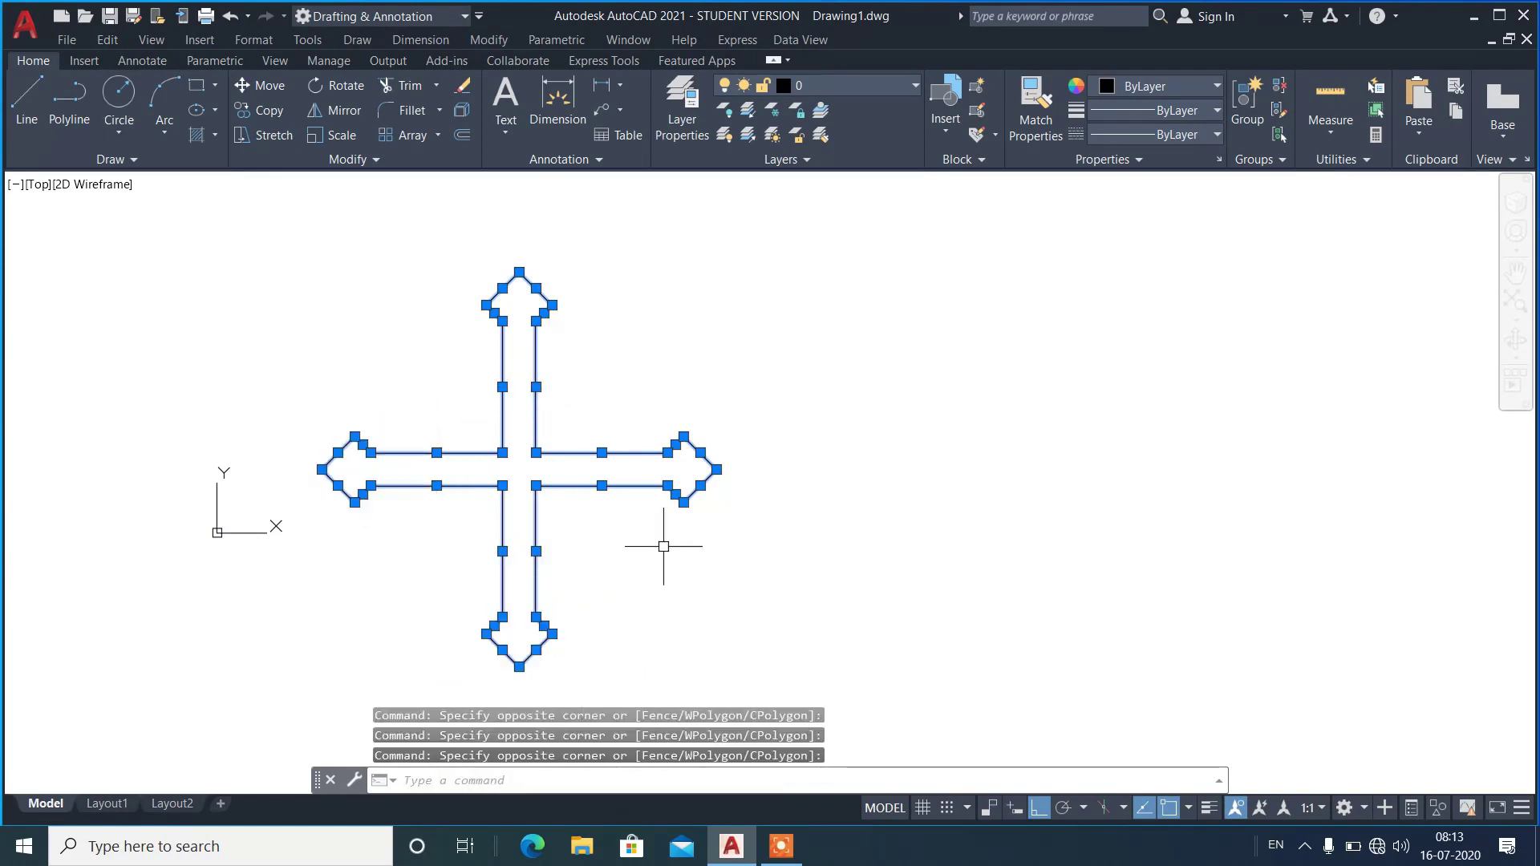
key("Escape")
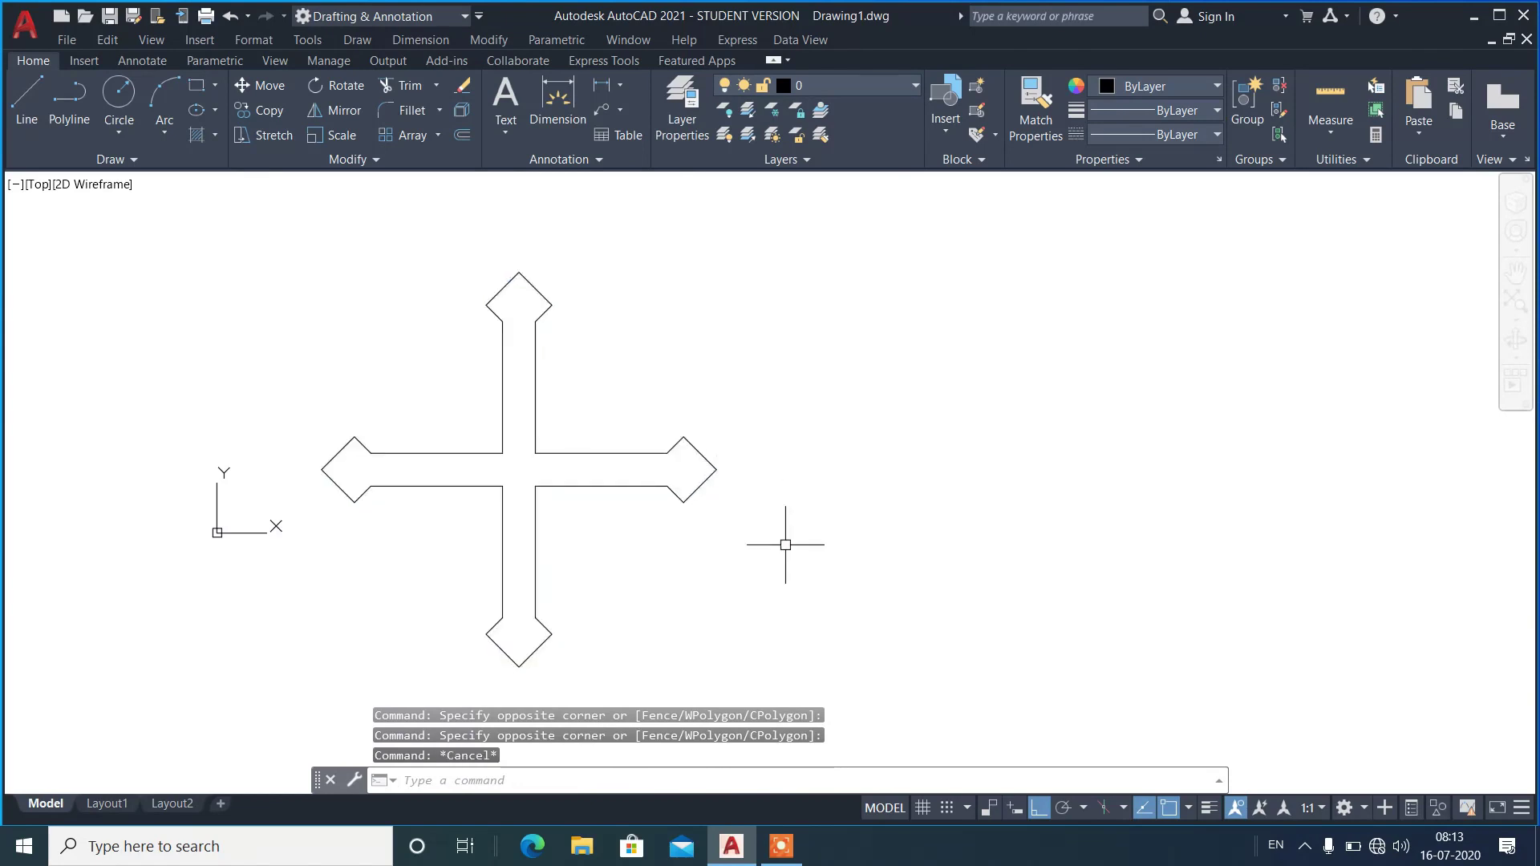